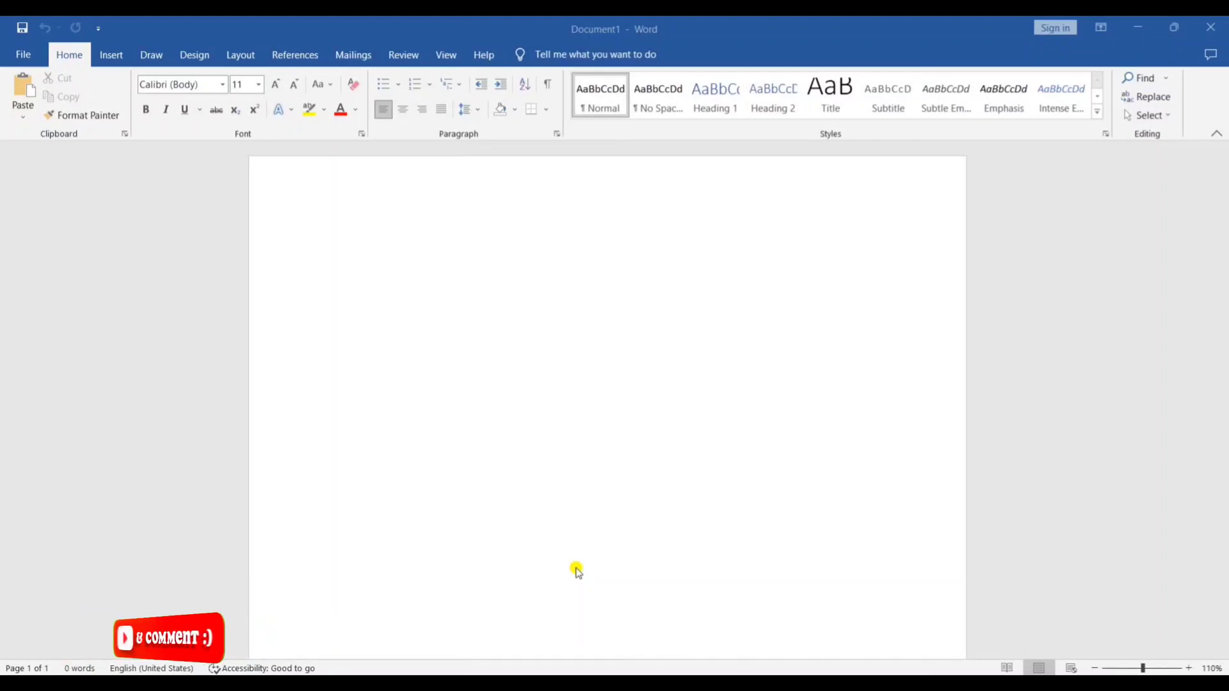
Draw an oval shape in the upper part of the page, stretched to about 1.89" wide and 1.74" high.
click(118, 60)
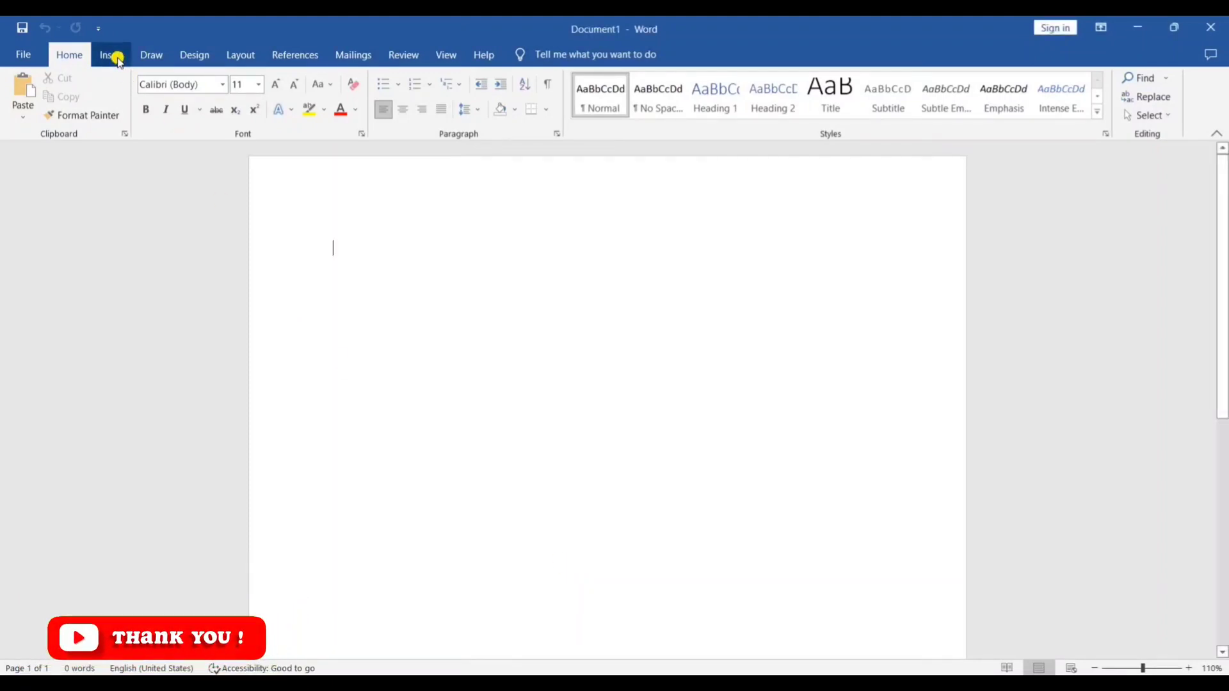
click(118, 60)
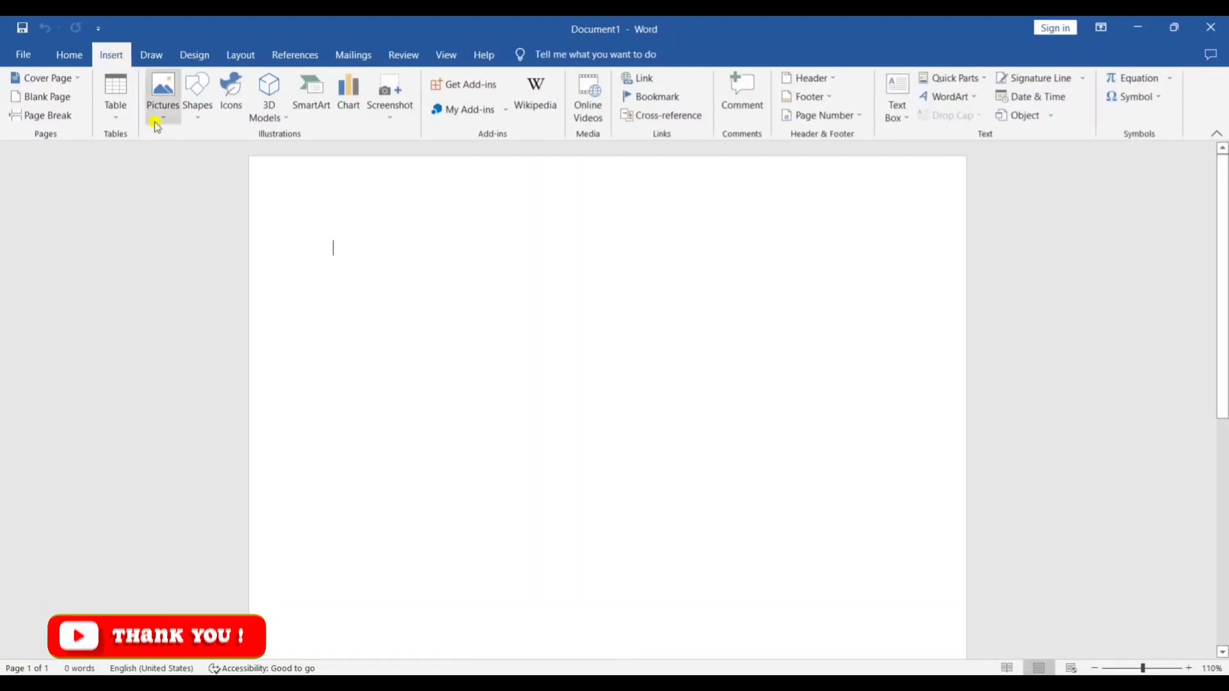
click(201, 121)
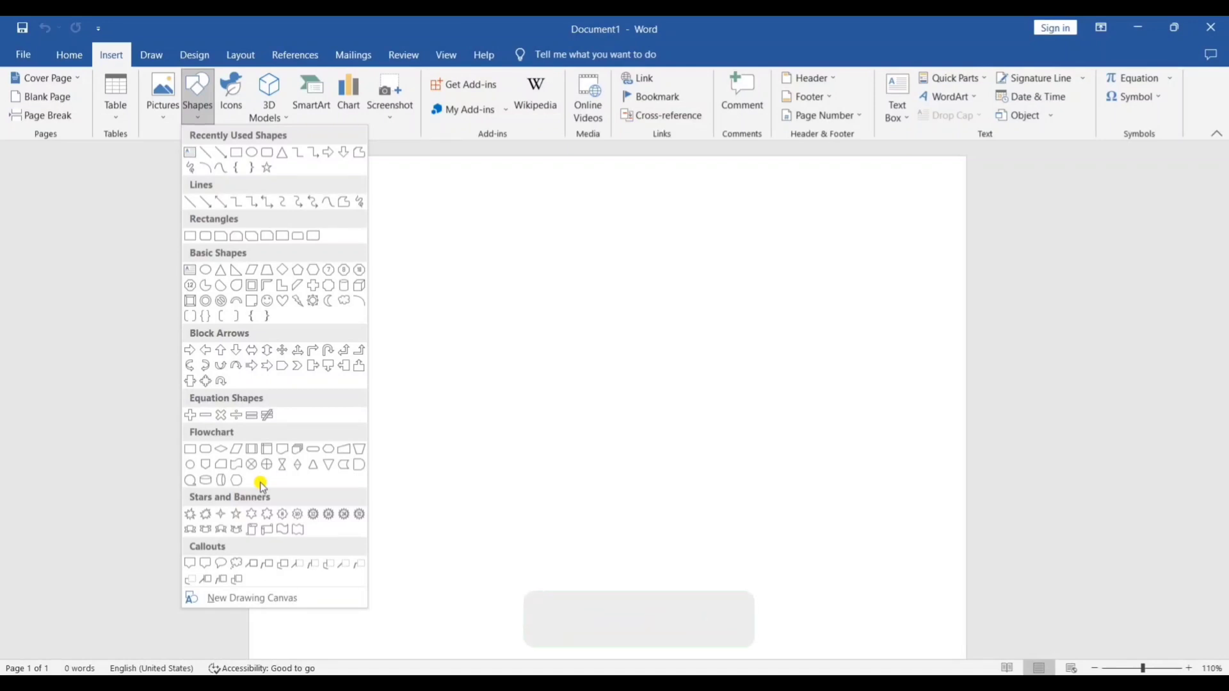
click(251, 154)
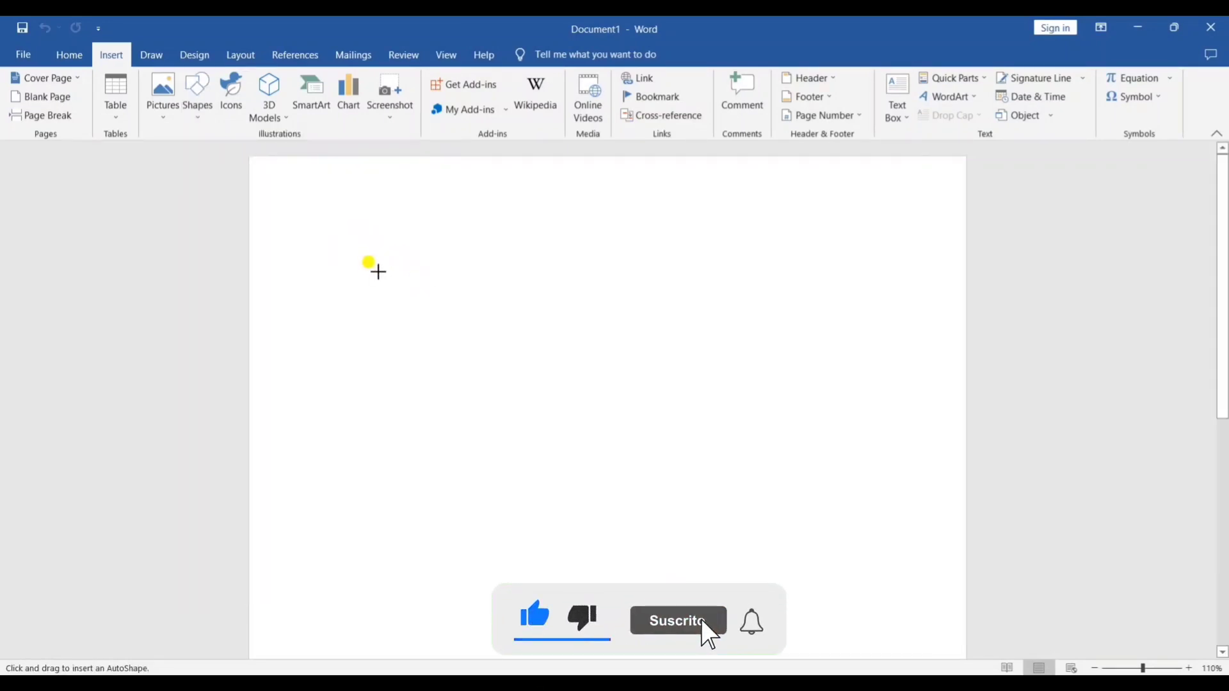
drag(378, 271, 537, 369)
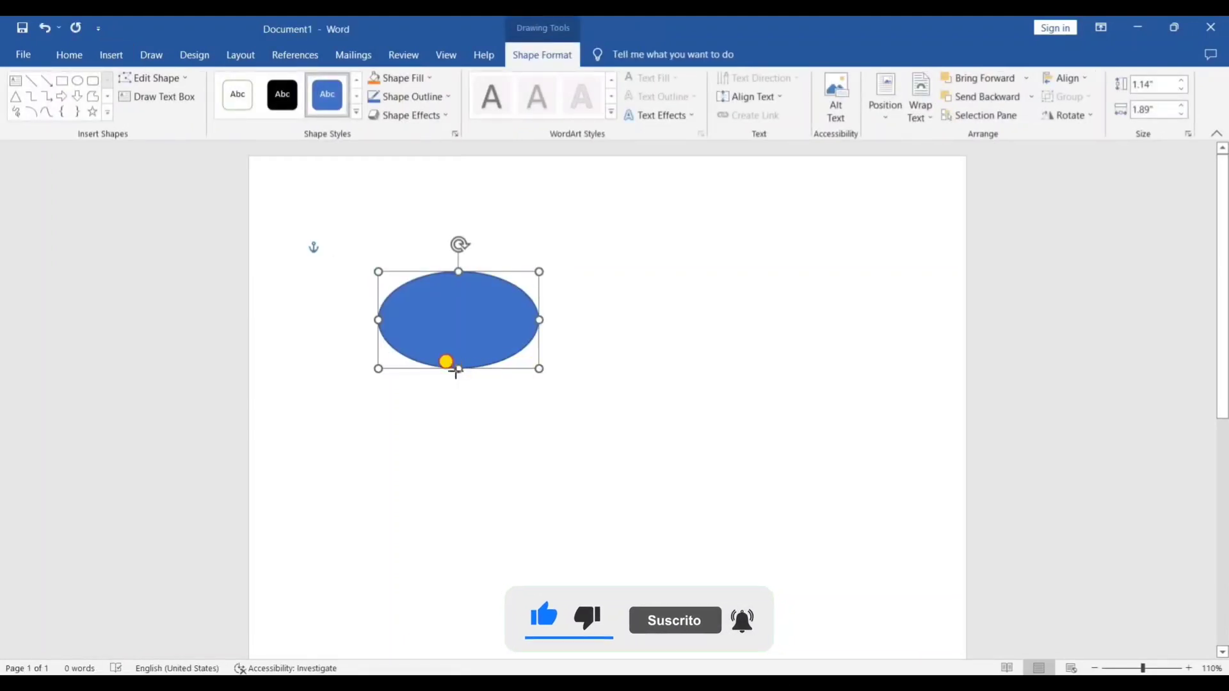
drag(457, 369, 458, 419)
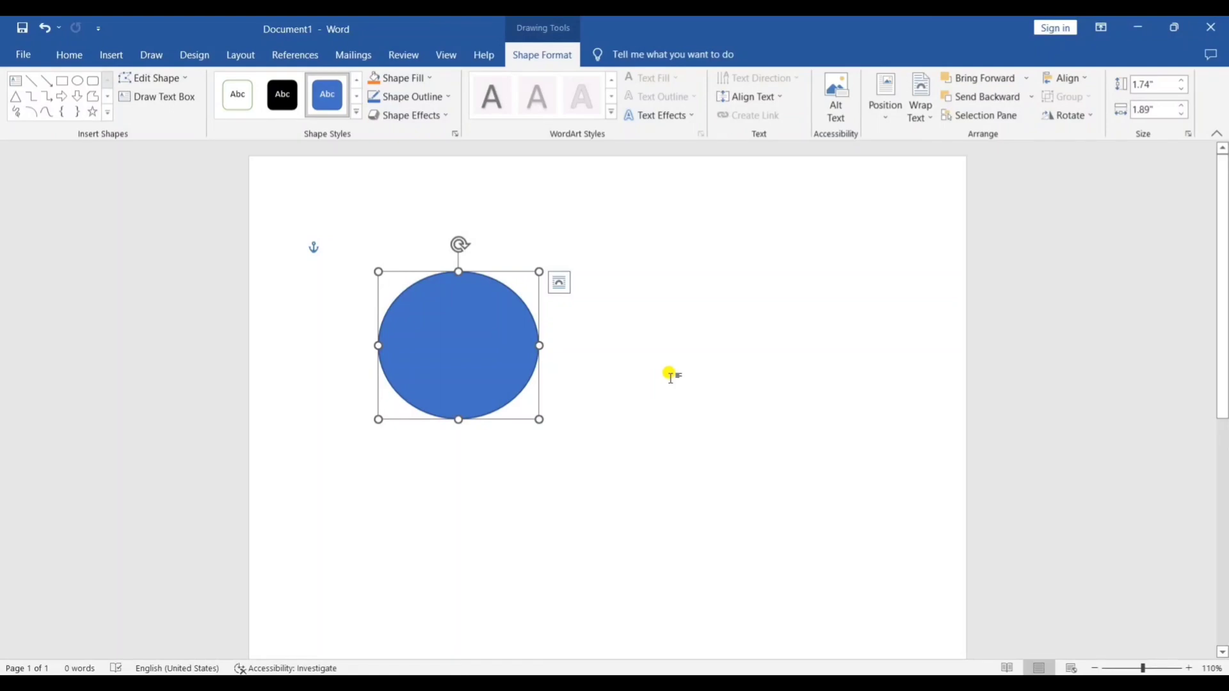
Draw a rectangle about 1.98" wide and 1.41" high beside the circle, level with its upper edge.
click(109, 57)
click(204, 114)
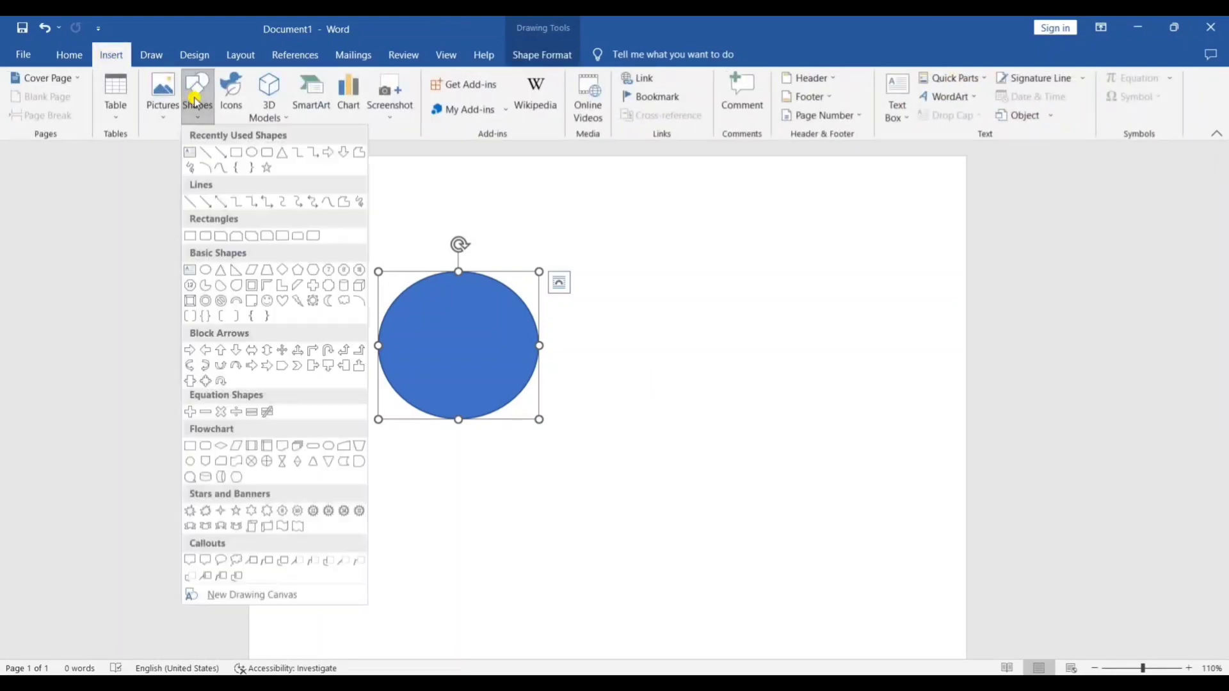
click(236, 153)
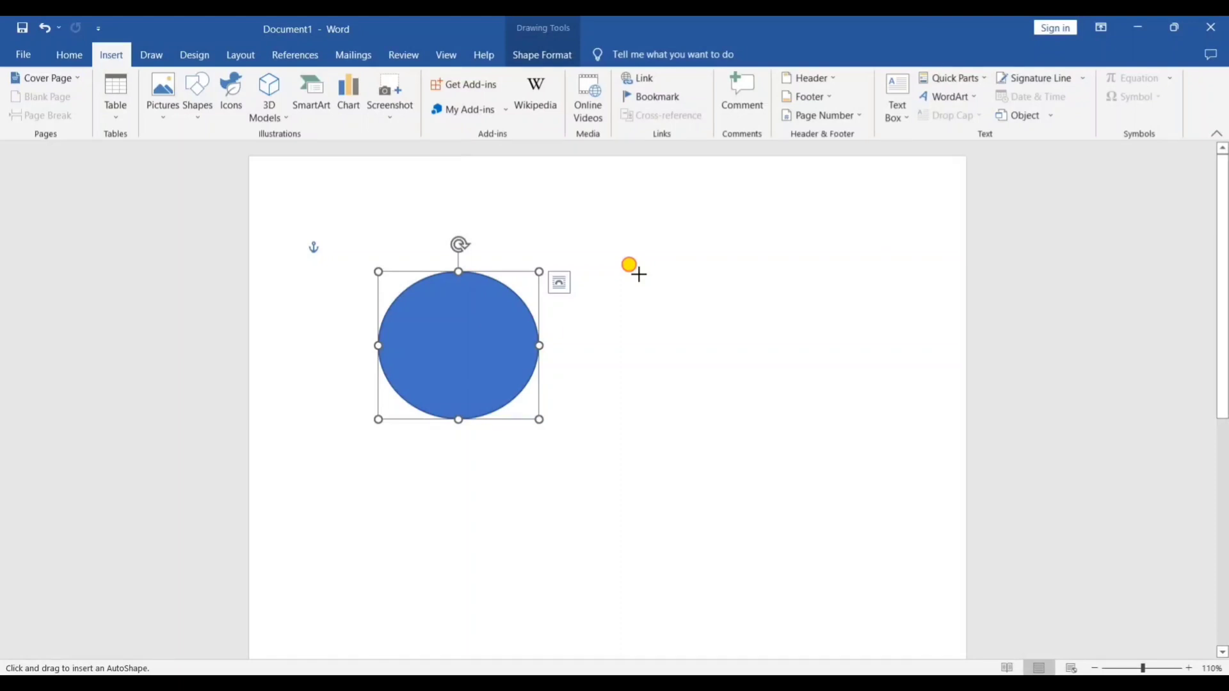
drag(639, 274, 810, 395)
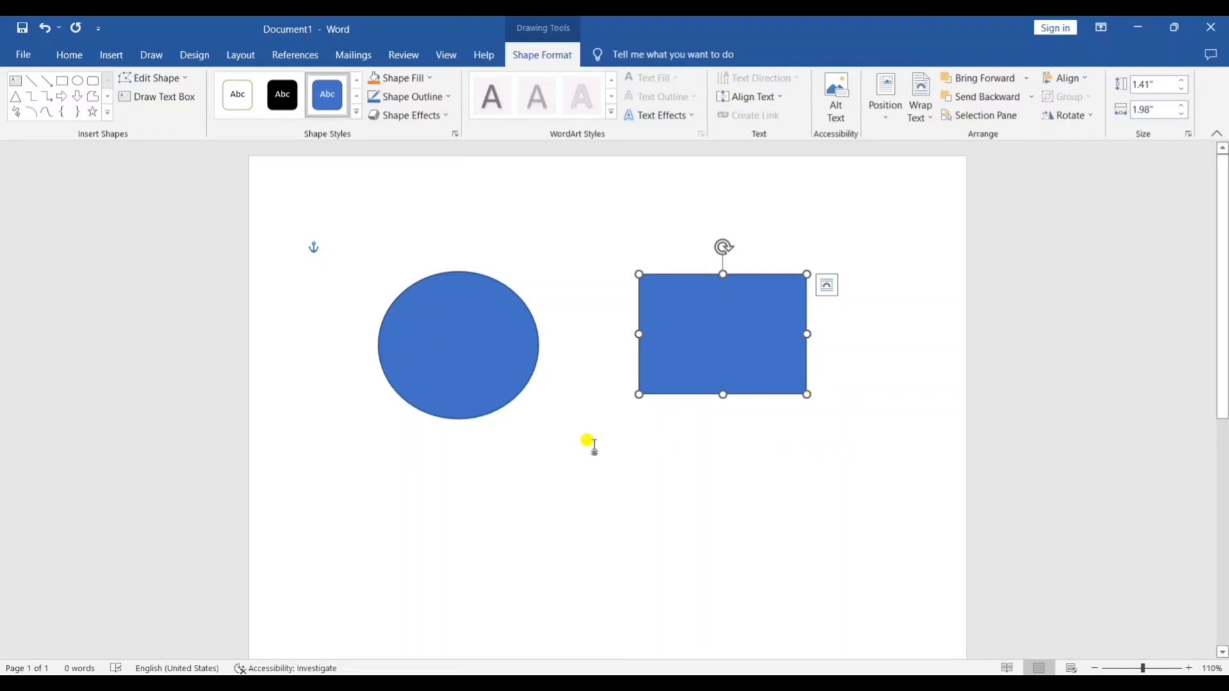
click(691, 440)
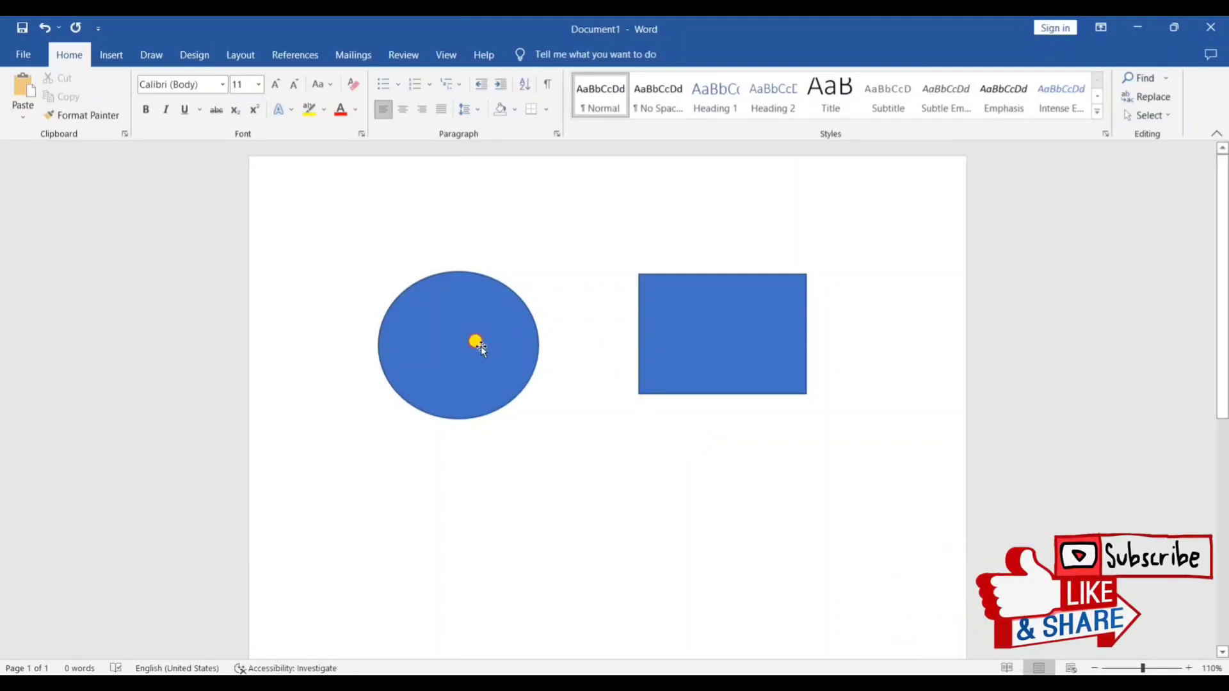
Apply the solid orange theme style from the third row of the shape styles to the circle.
click(479, 346)
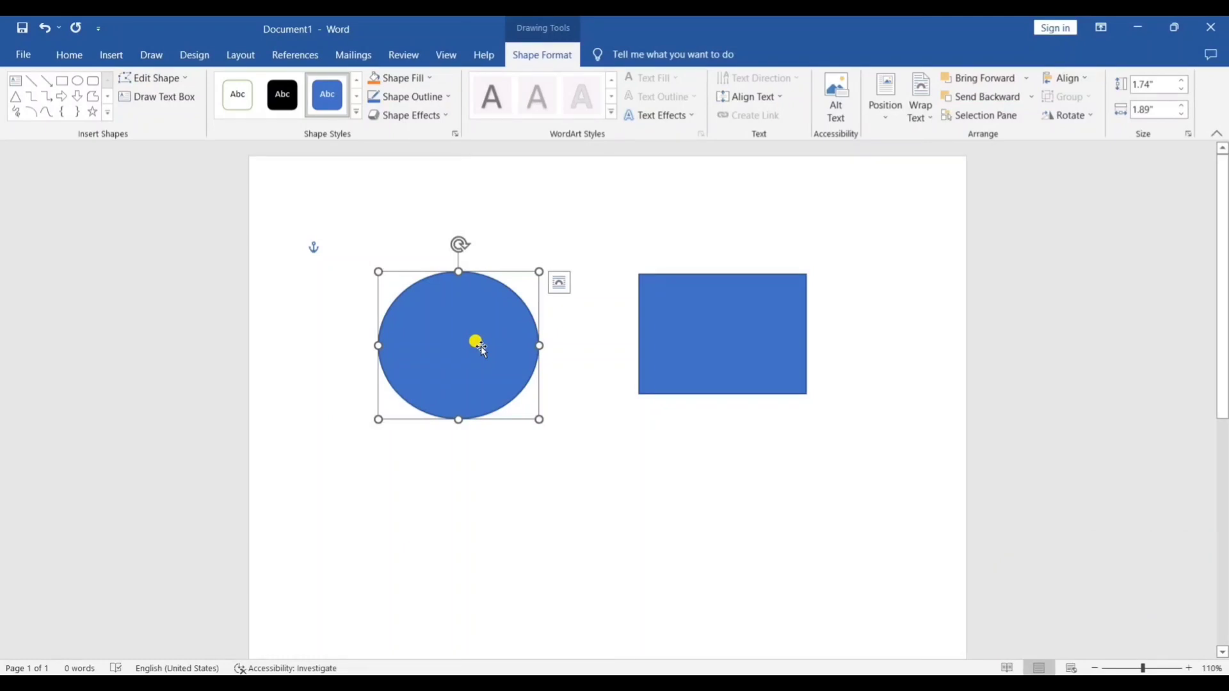
click(278, 101)
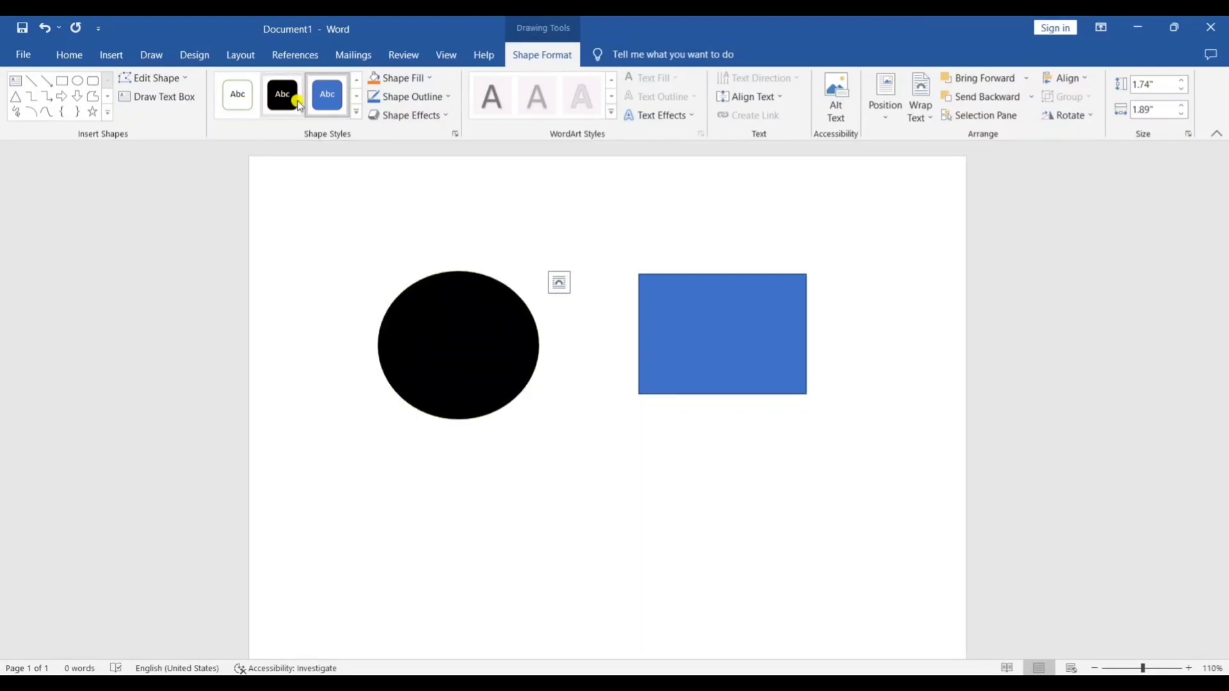
click(325, 97)
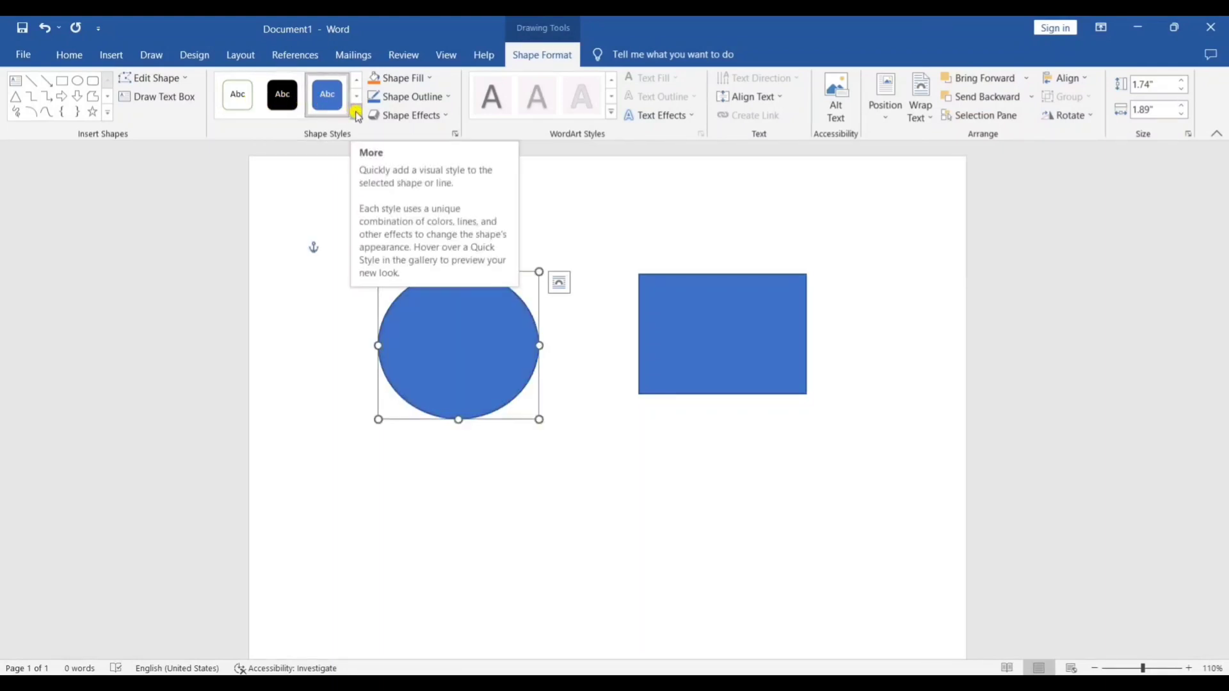
click(357, 115)
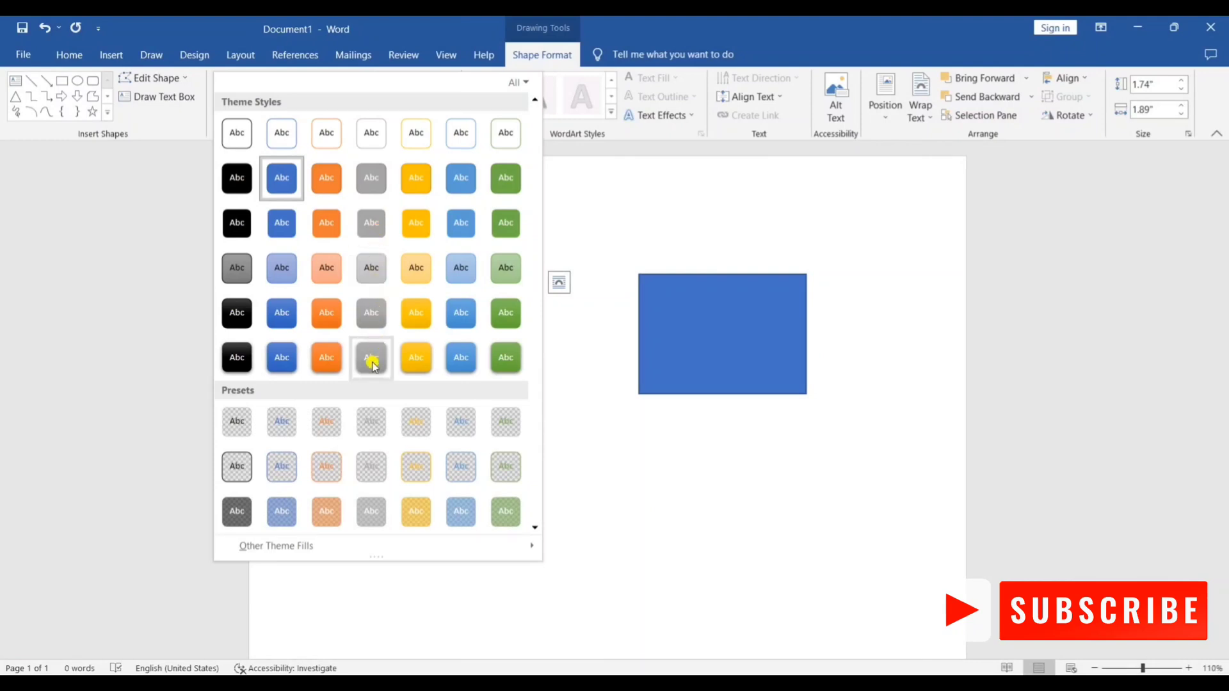
click(324, 236)
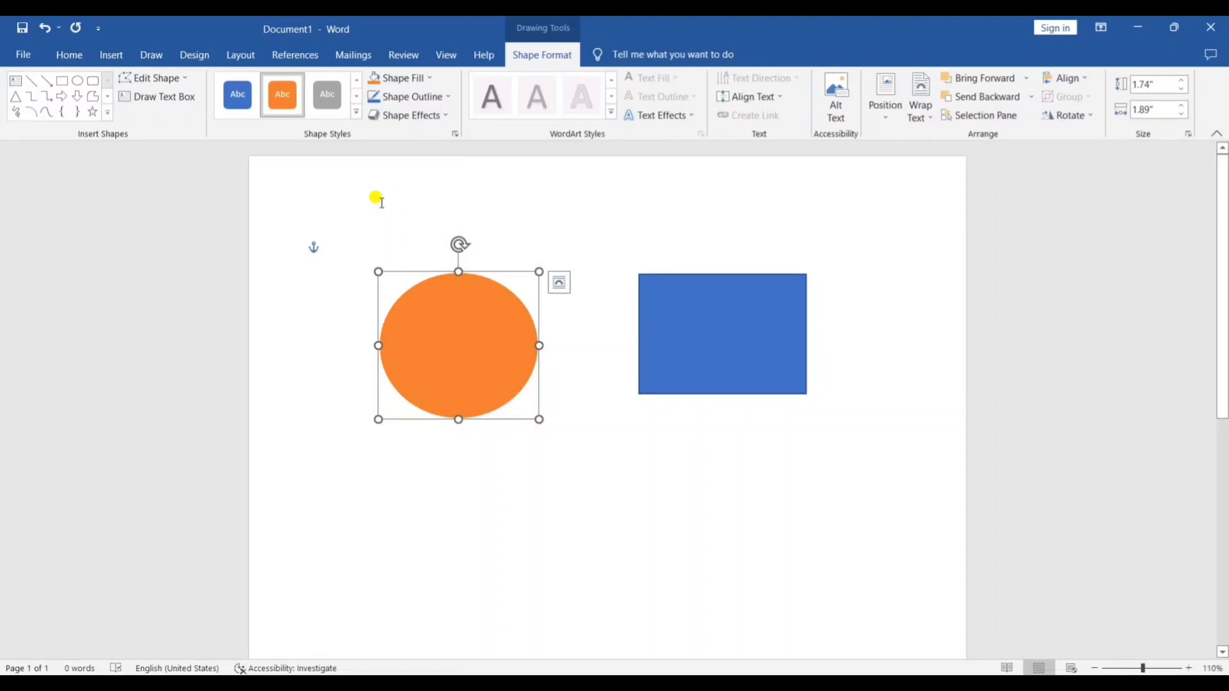
click(433, 86)
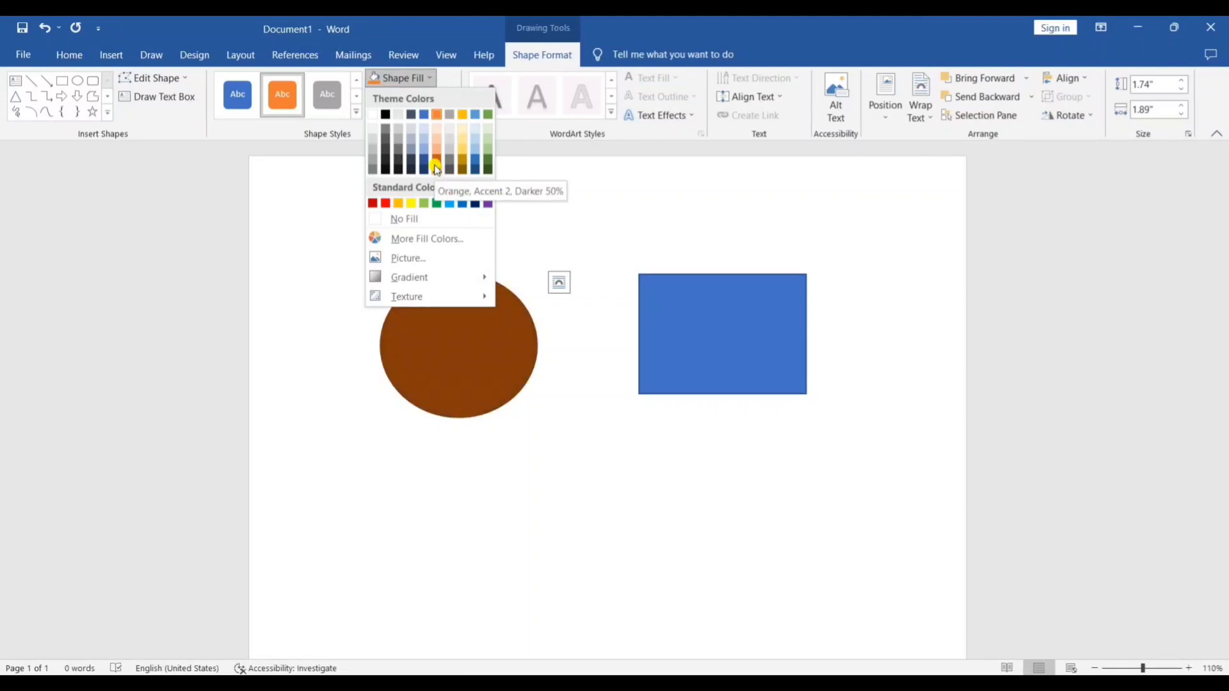
click(549, 211)
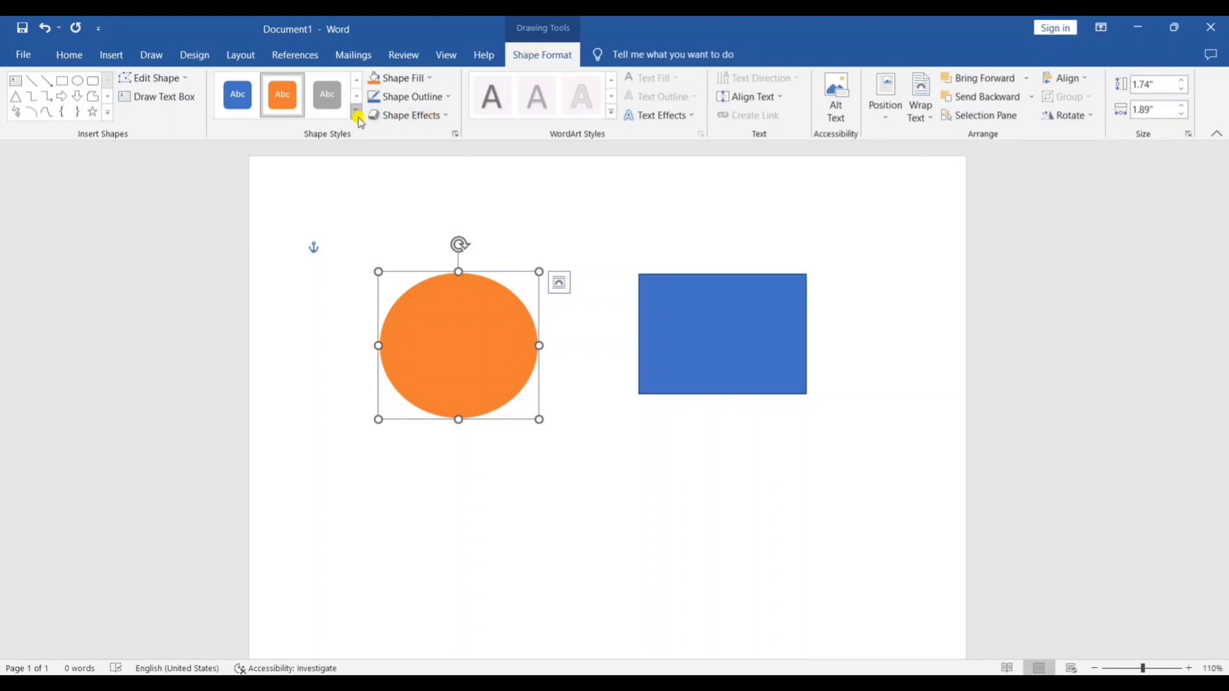
click(68, 54)
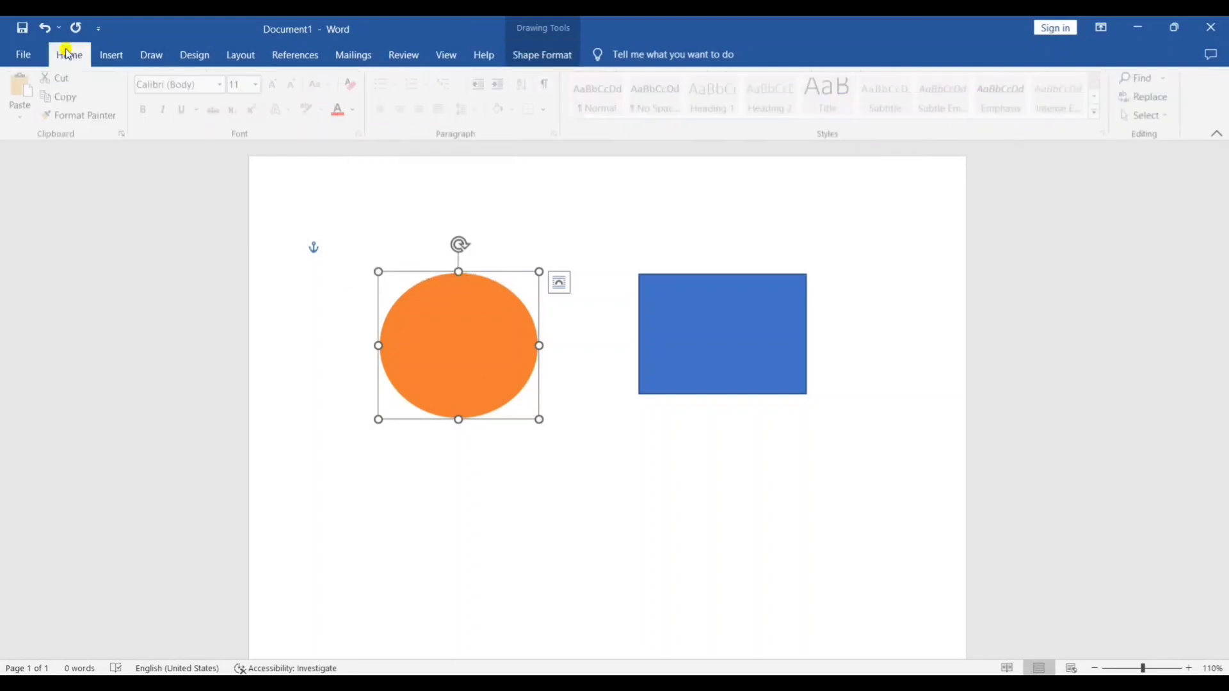
click(544, 56)
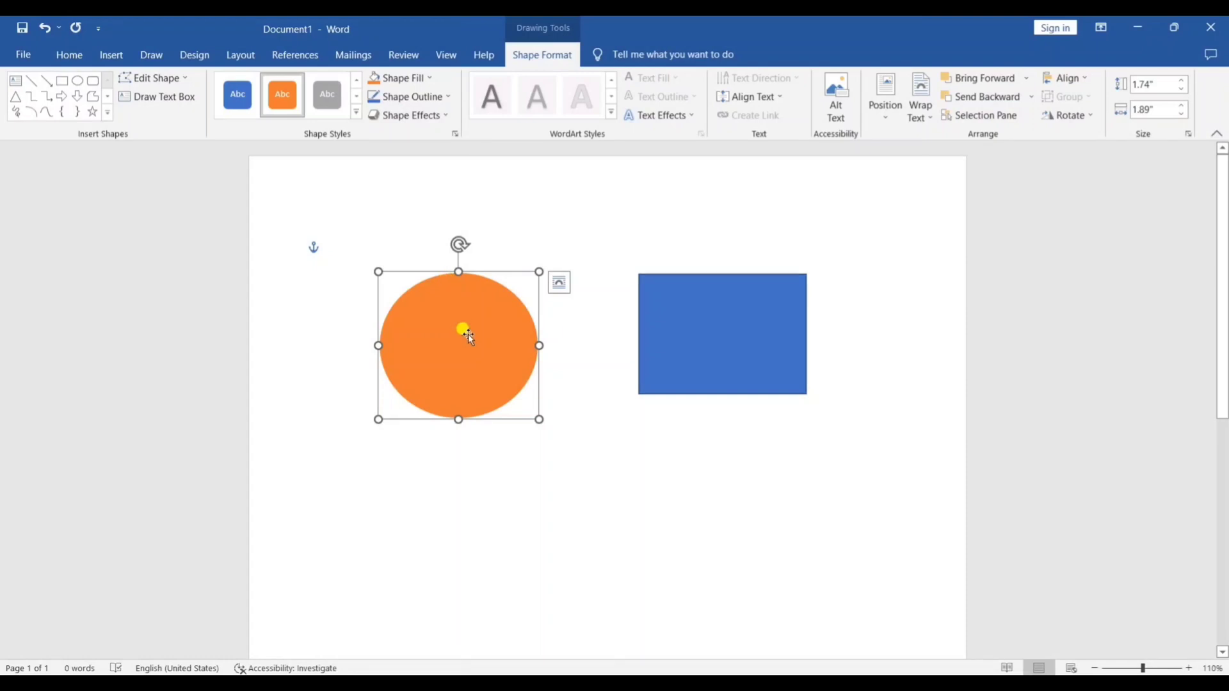
Fill the rectangle with the standard dark blue colour.
click(672, 325)
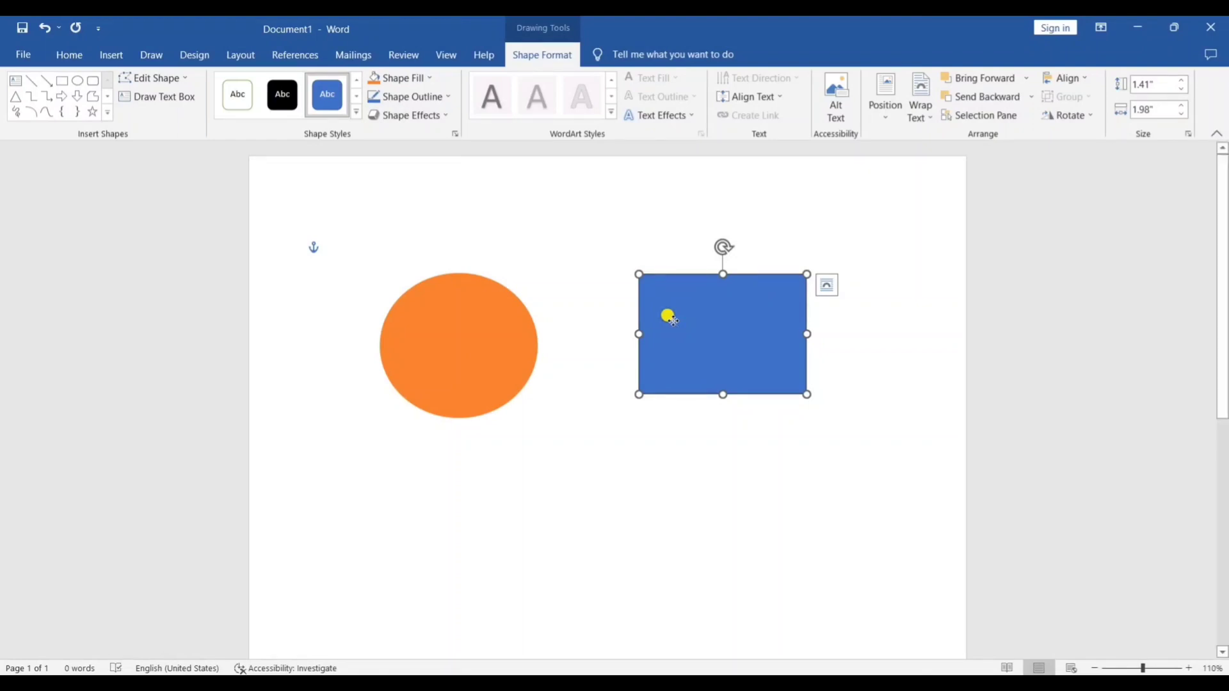
right_click(674, 322)
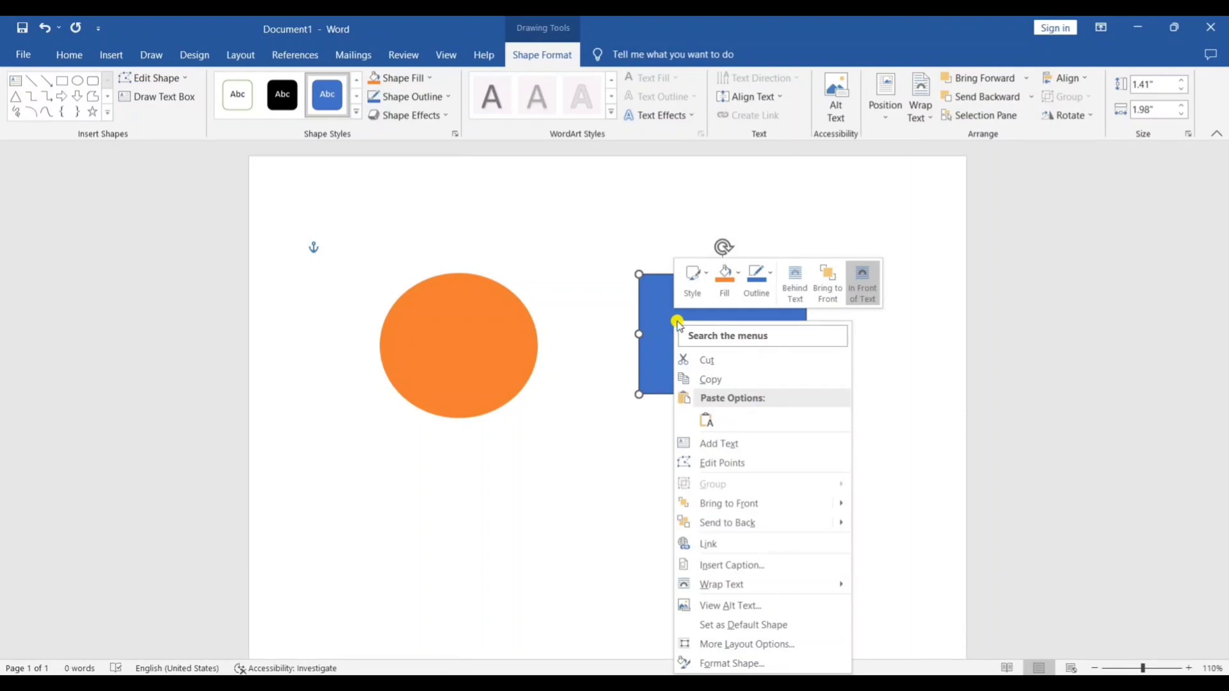
click(726, 295)
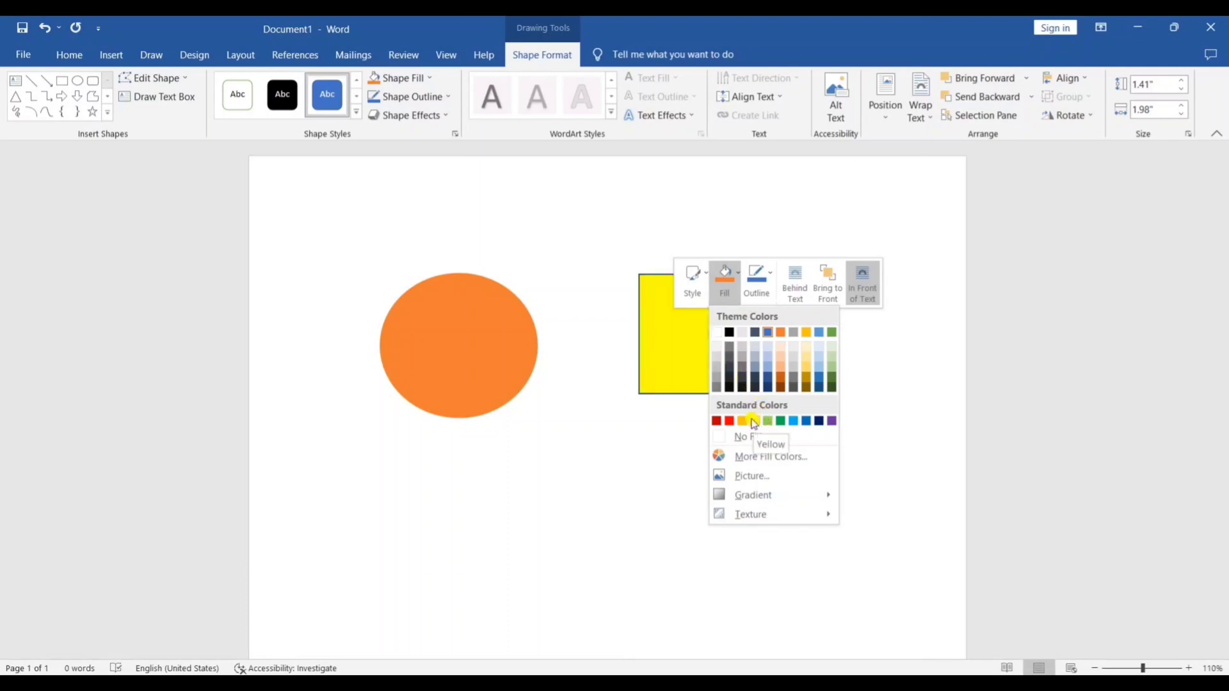
click(816, 420)
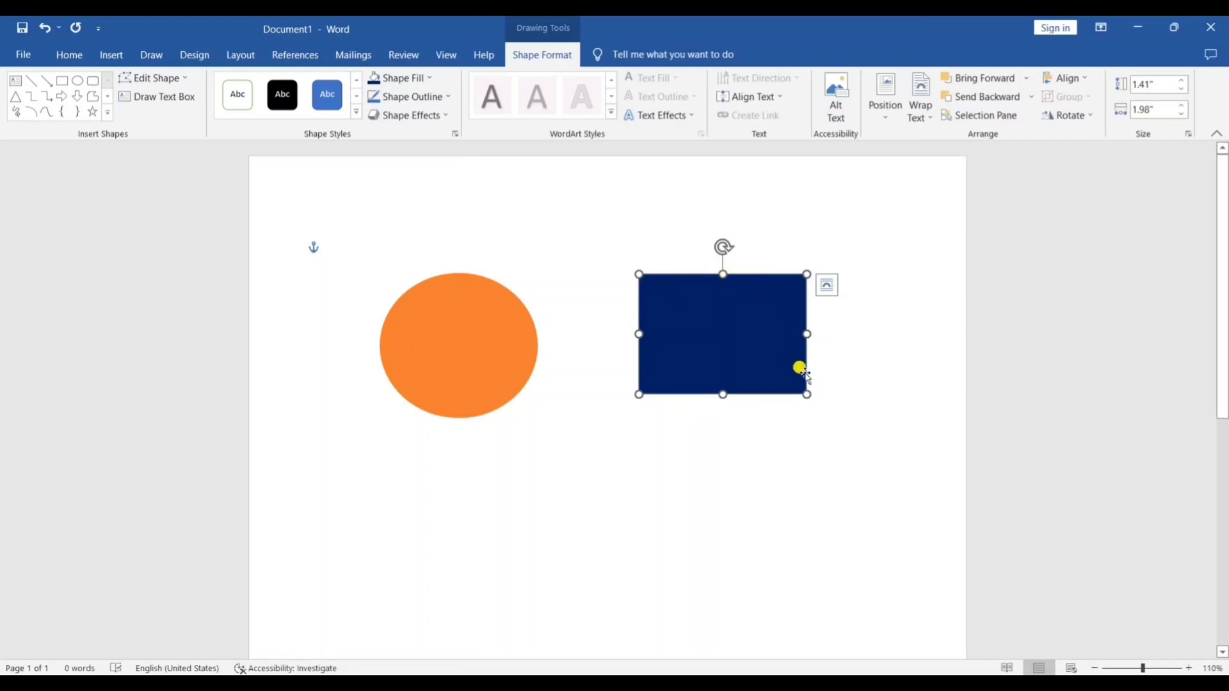
Set the rectangle's outline to the standard red colour and deselect the shape.
right_click(683, 316)
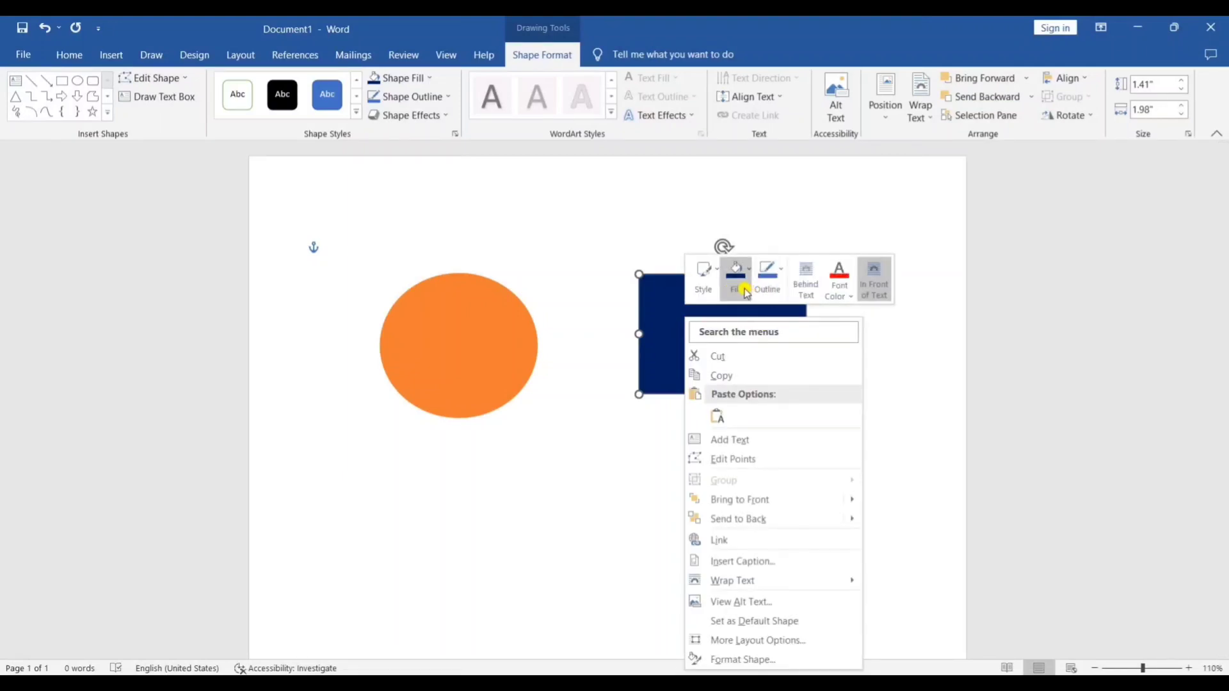
click(766, 291)
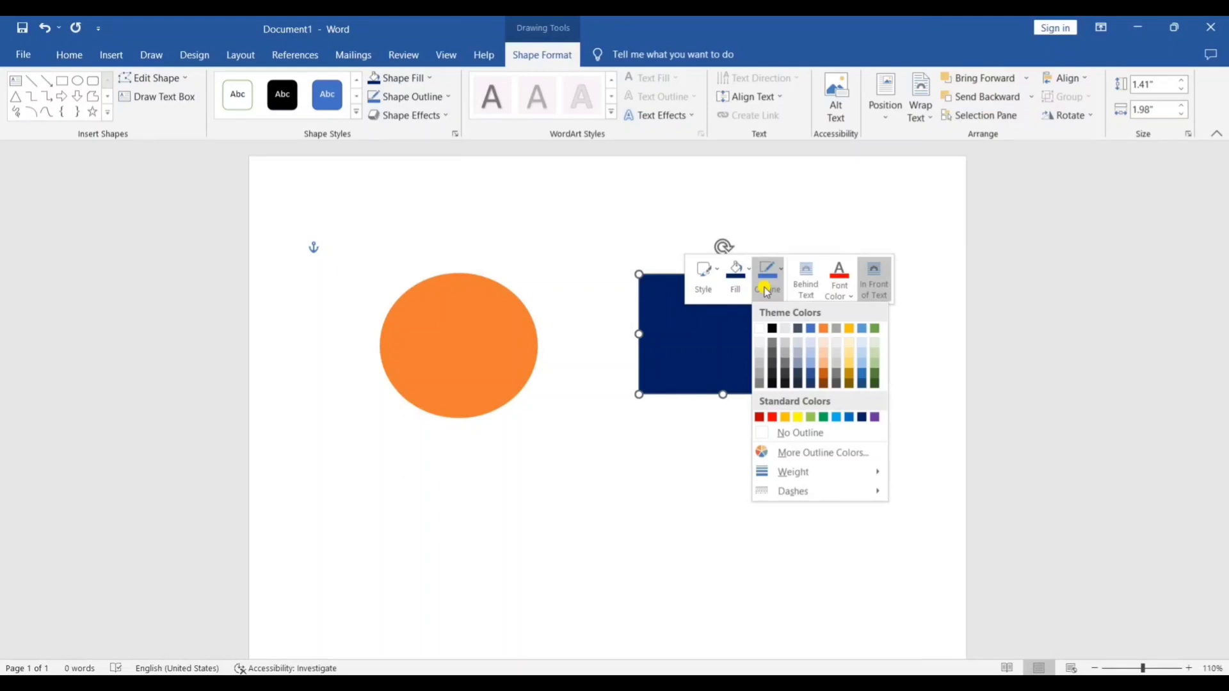
click(772, 417)
click(832, 405)
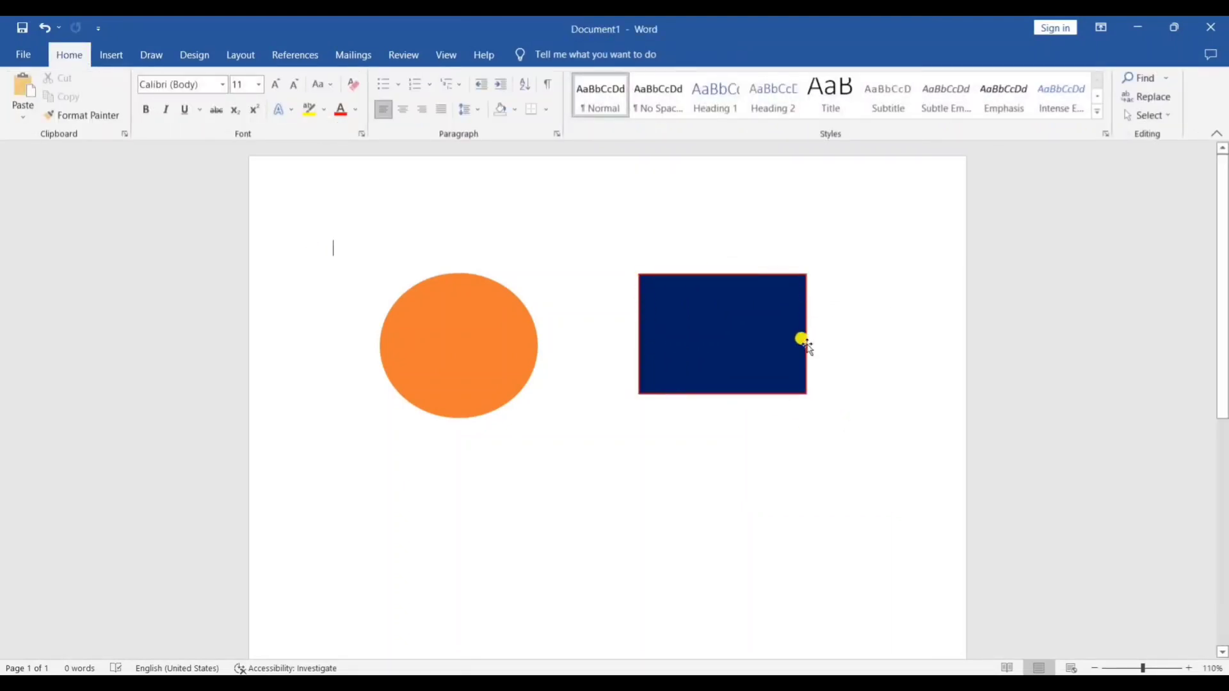
click(689, 302)
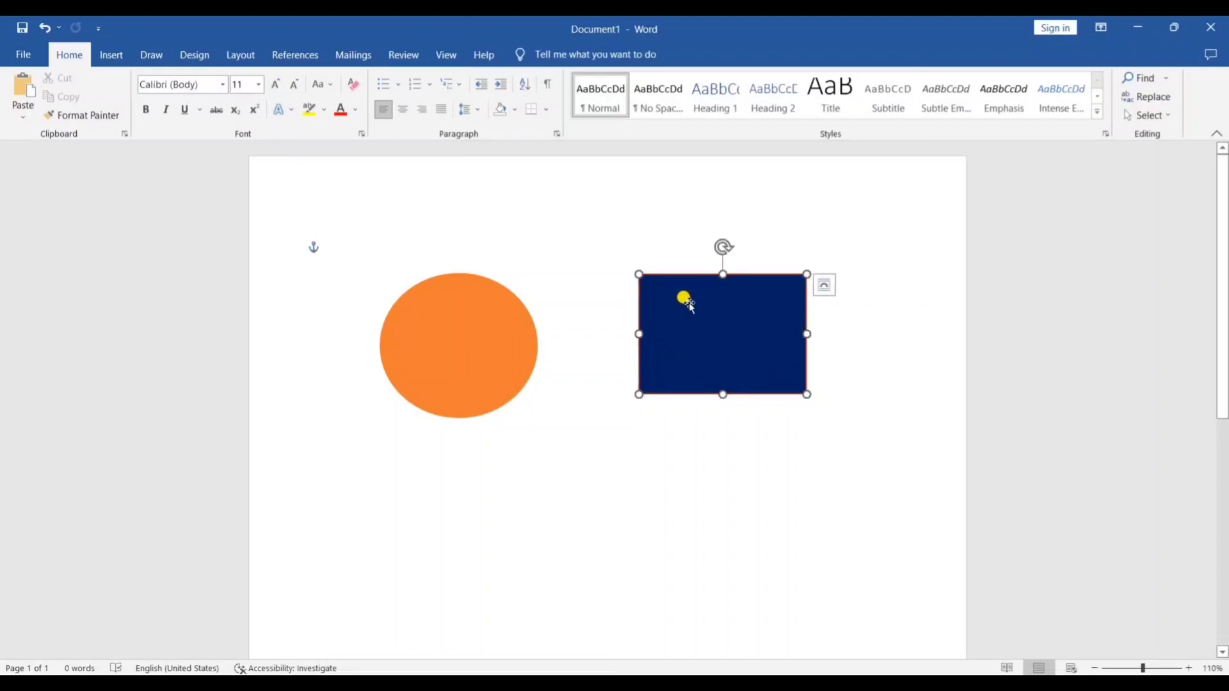
right_click(688, 303)
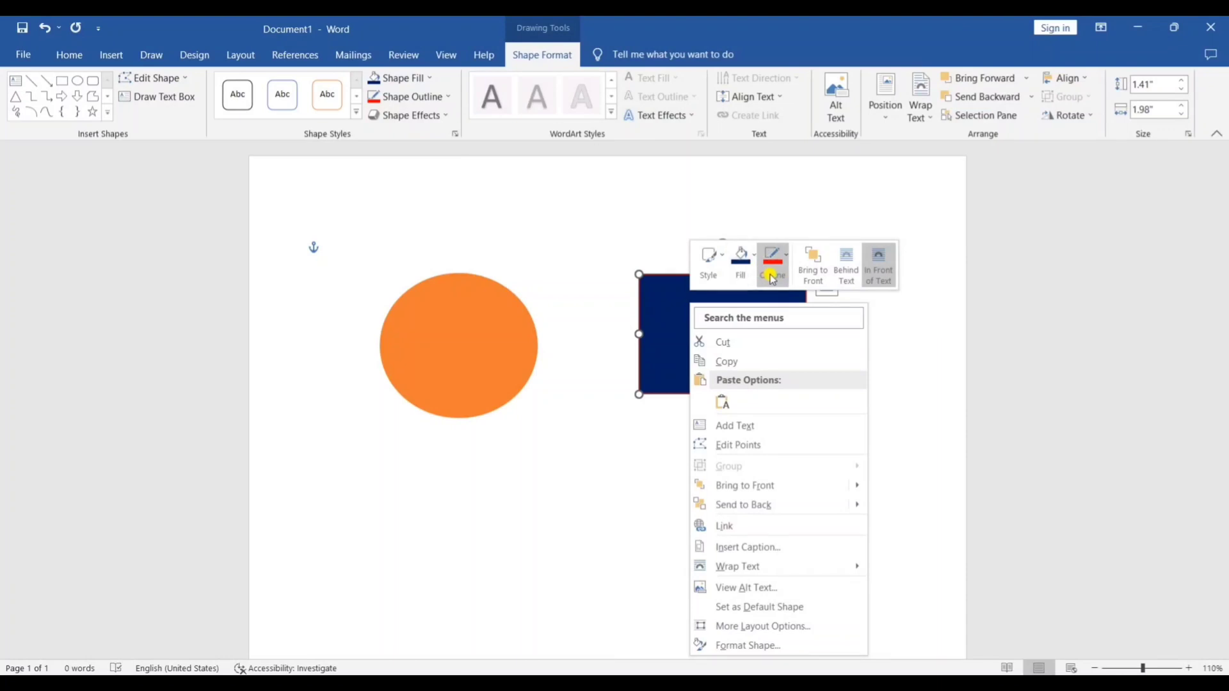
click(548, 425)
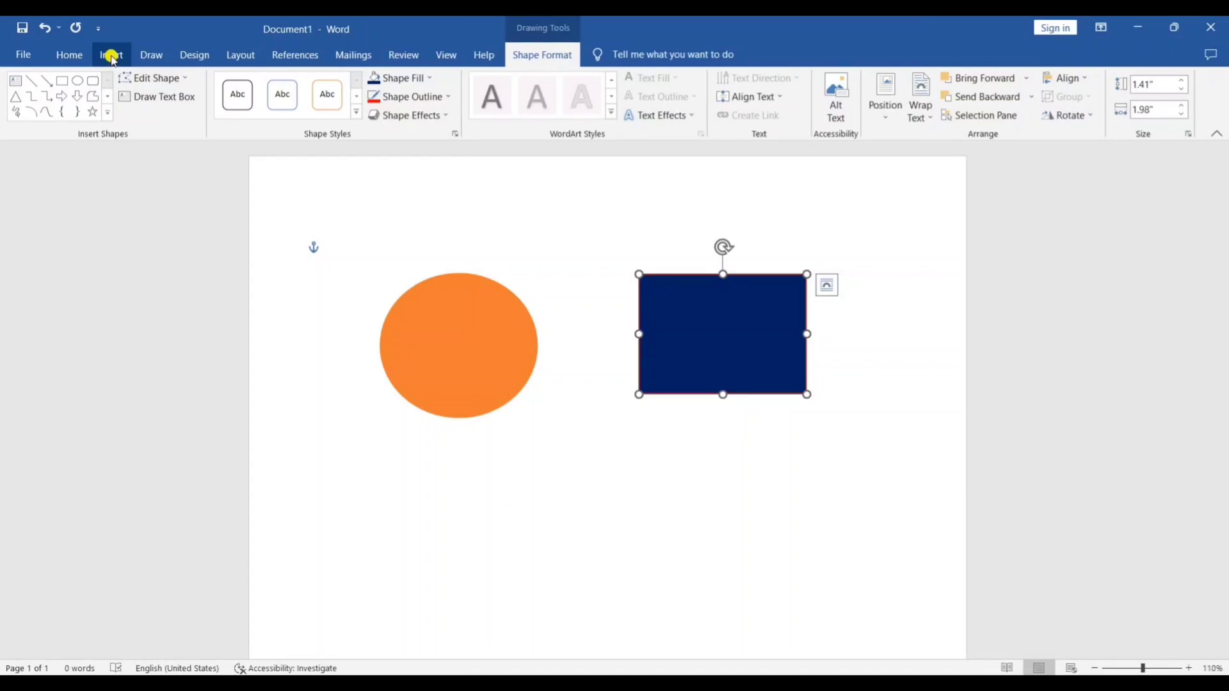
Draw a right block arrow about 3.11" wide and 1.02" high below the circle, and undo it.
click(60, 100)
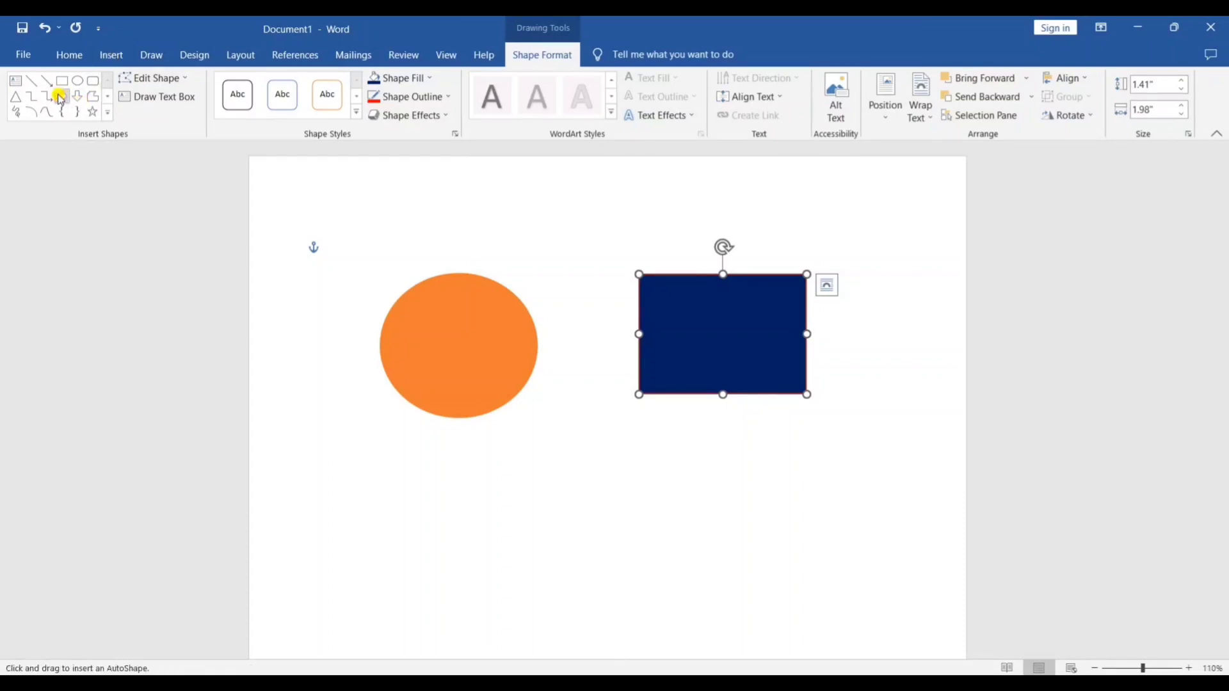
drag(366, 464, 628, 549)
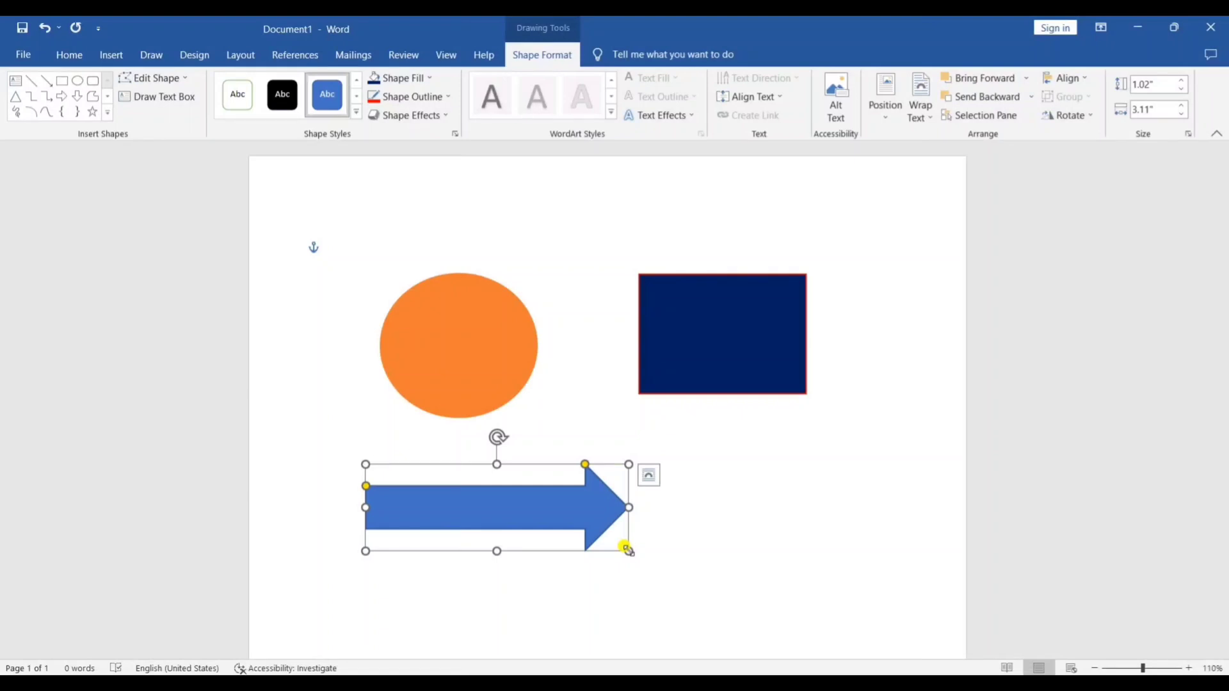
key(ctrl+z)
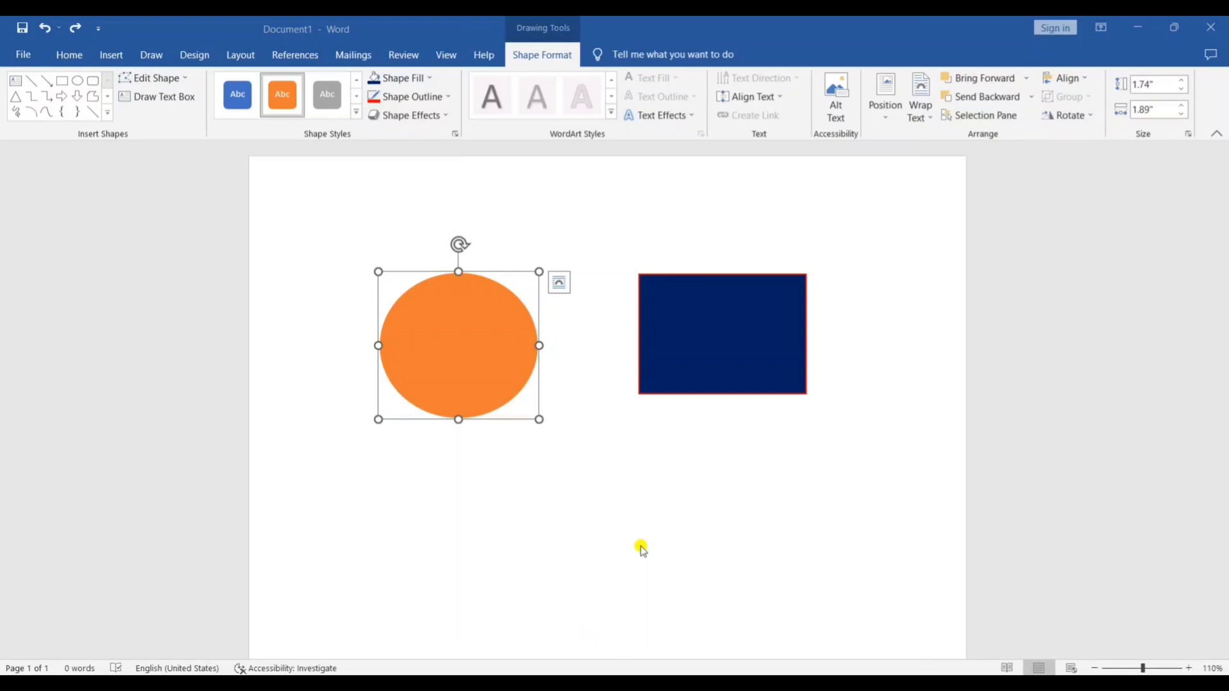
Change the orange circle to a right triangle and enlarge it to about 2.08" wide and 2.06" high.
click(559, 475)
click(488, 347)
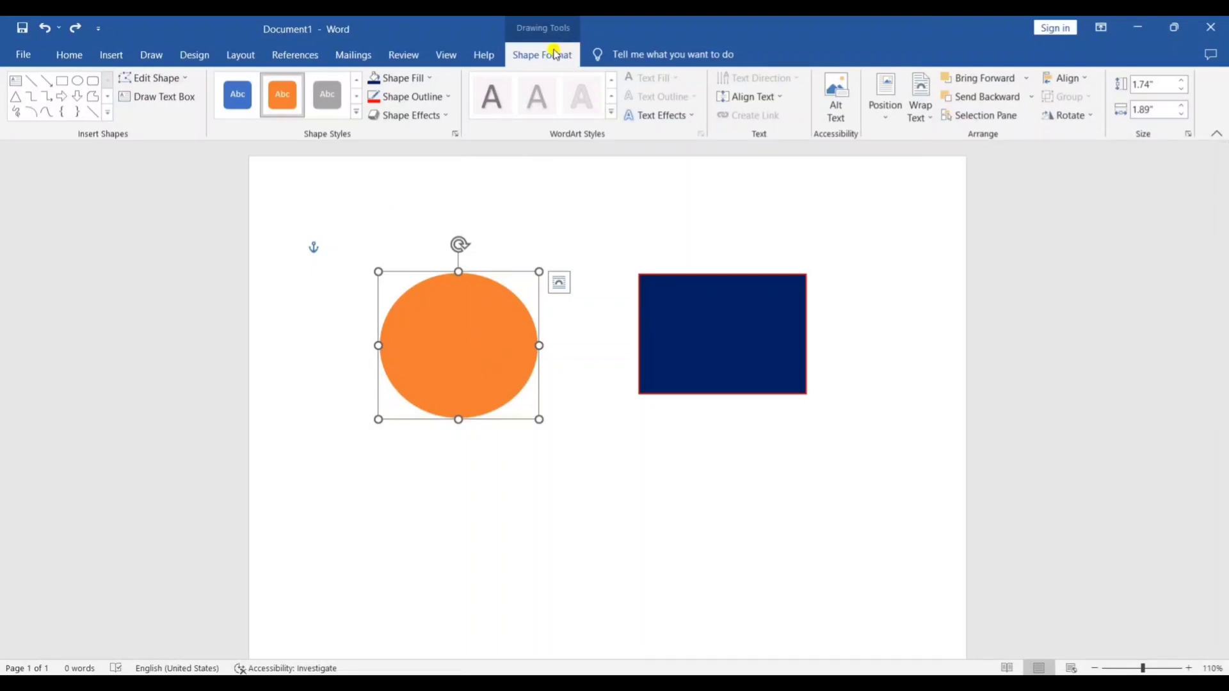
click(174, 84)
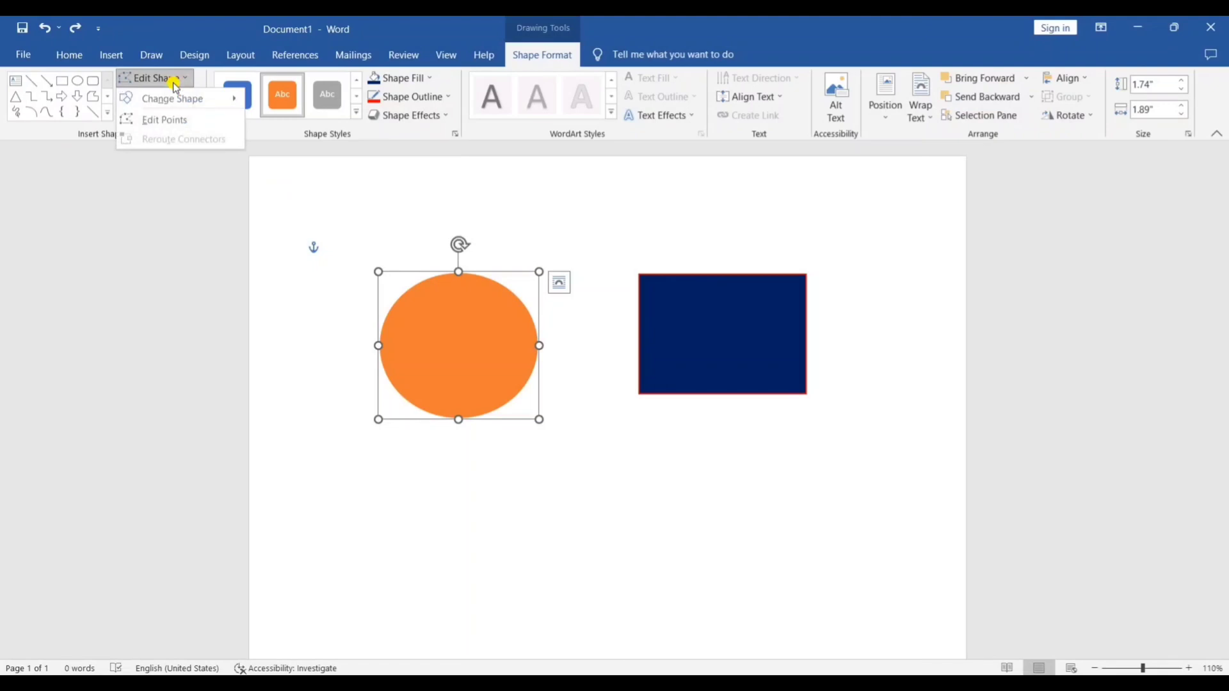
mouse_move(190, 102)
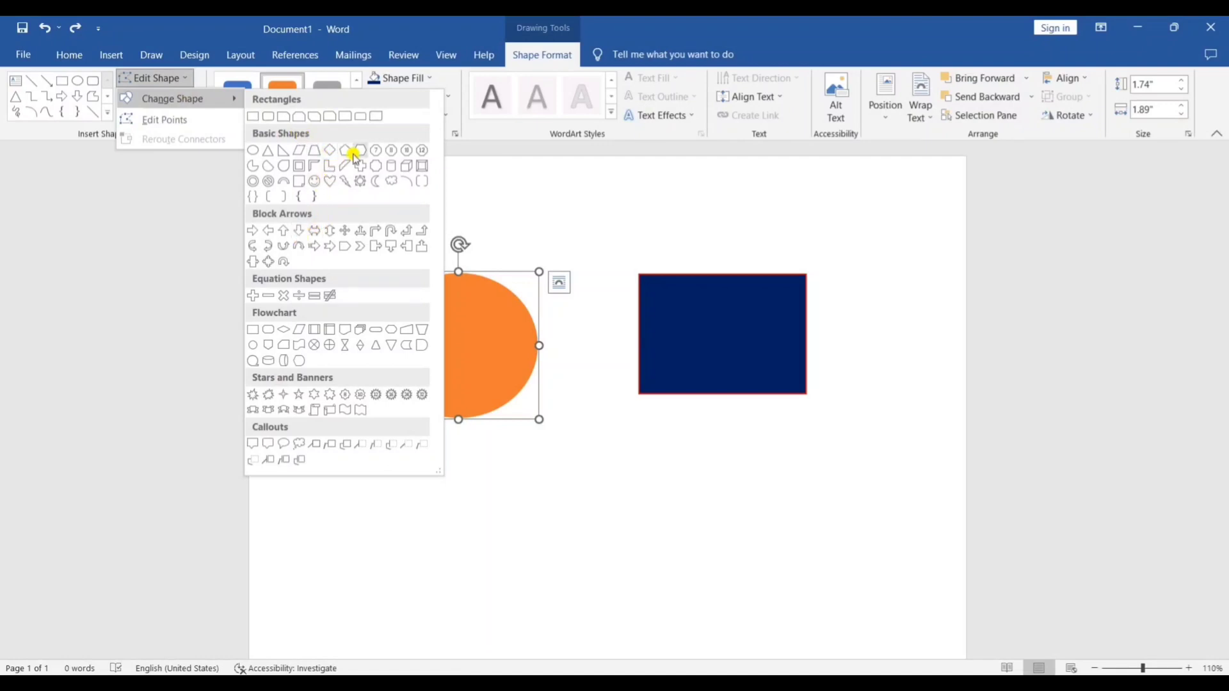
click(285, 152)
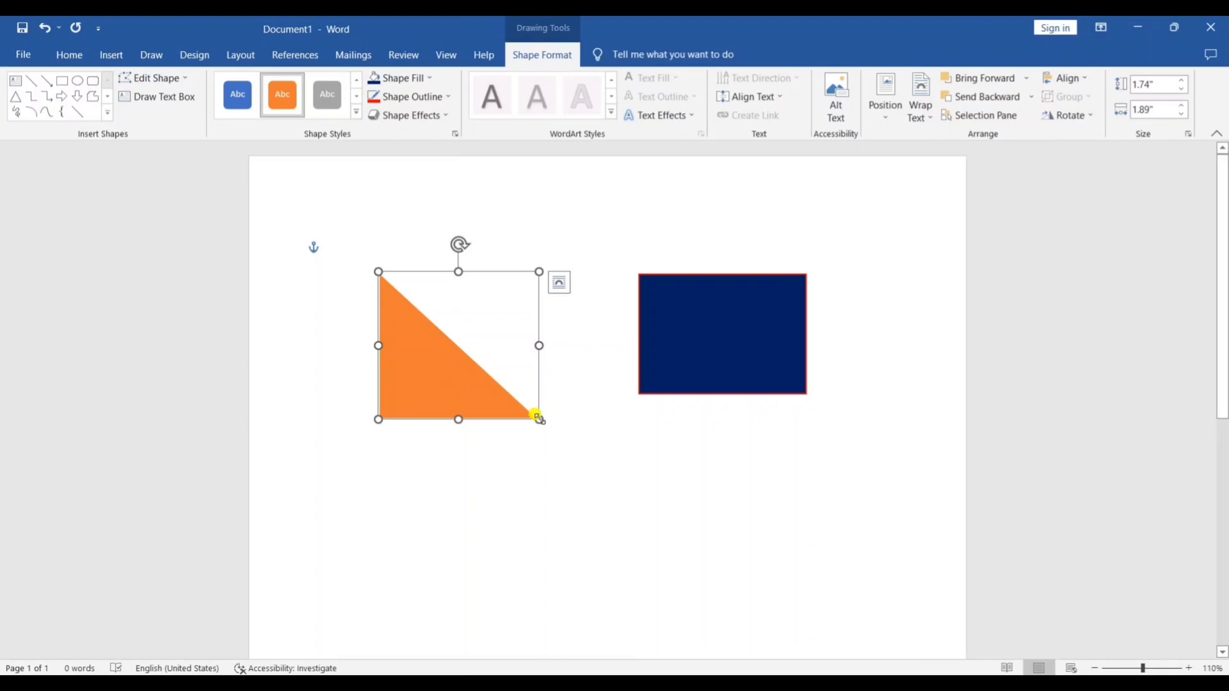
drag(539, 420, 555, 446)
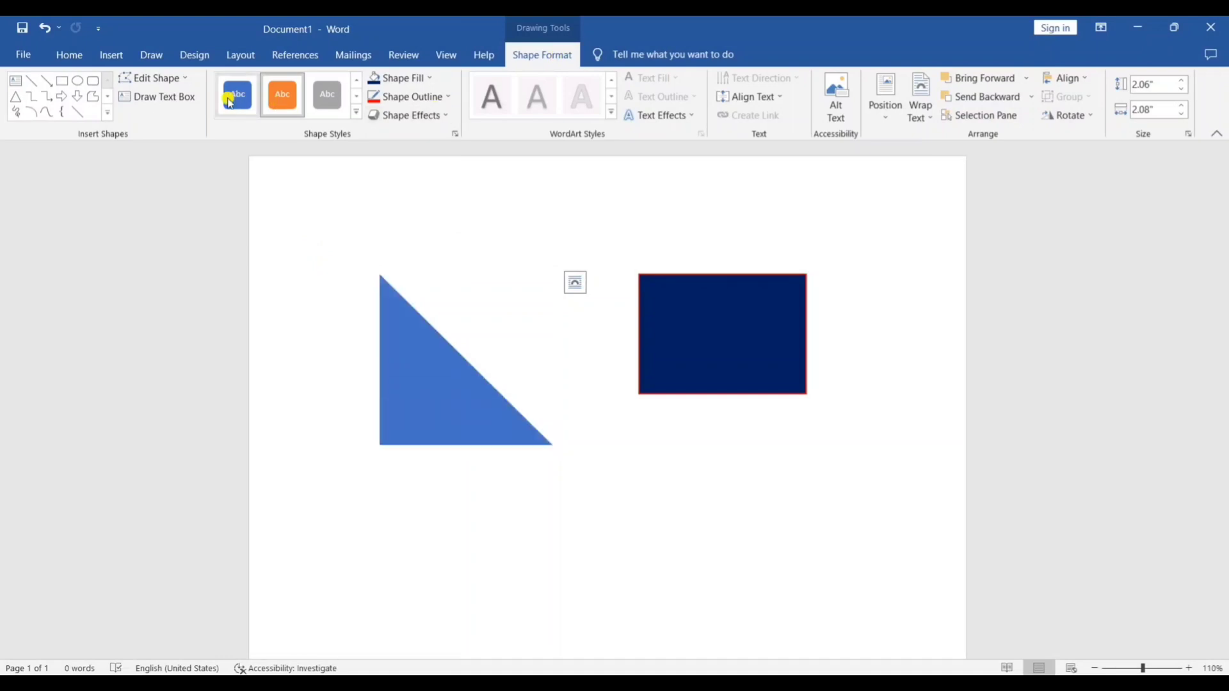
Edit the triangle's points, moving its right-angle corner outward down and left until the shape is about 2.92" wide and 3.05" high.
click(173, 77)
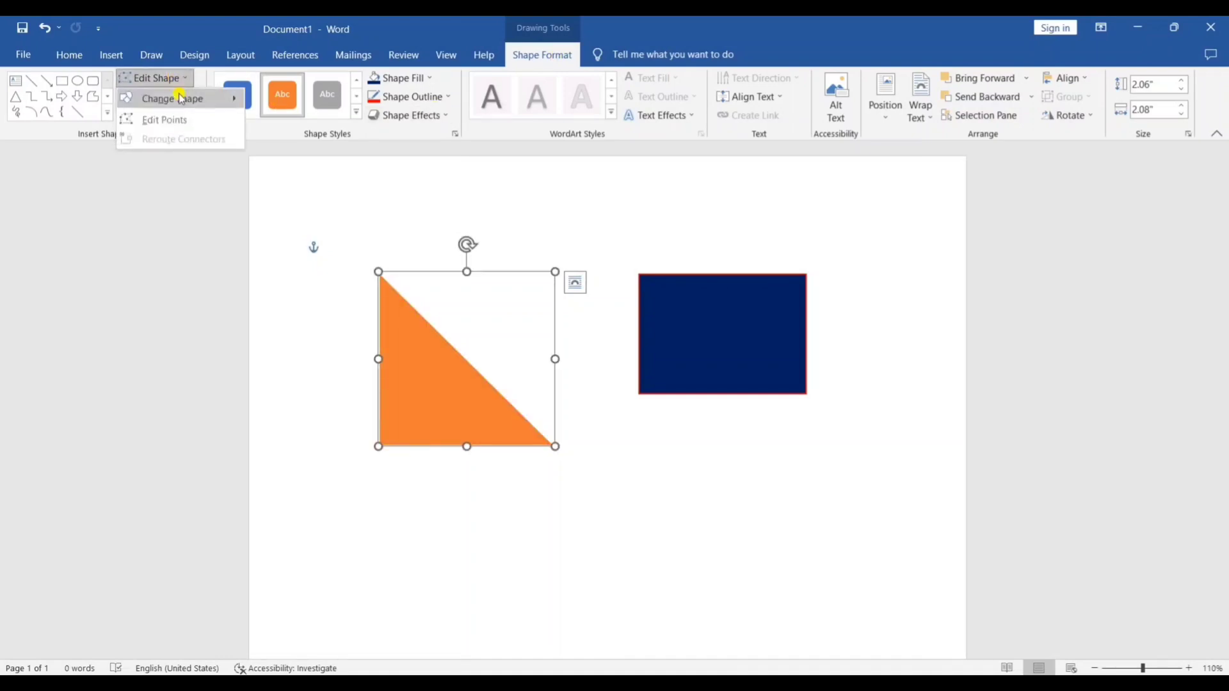
click(184, 121)
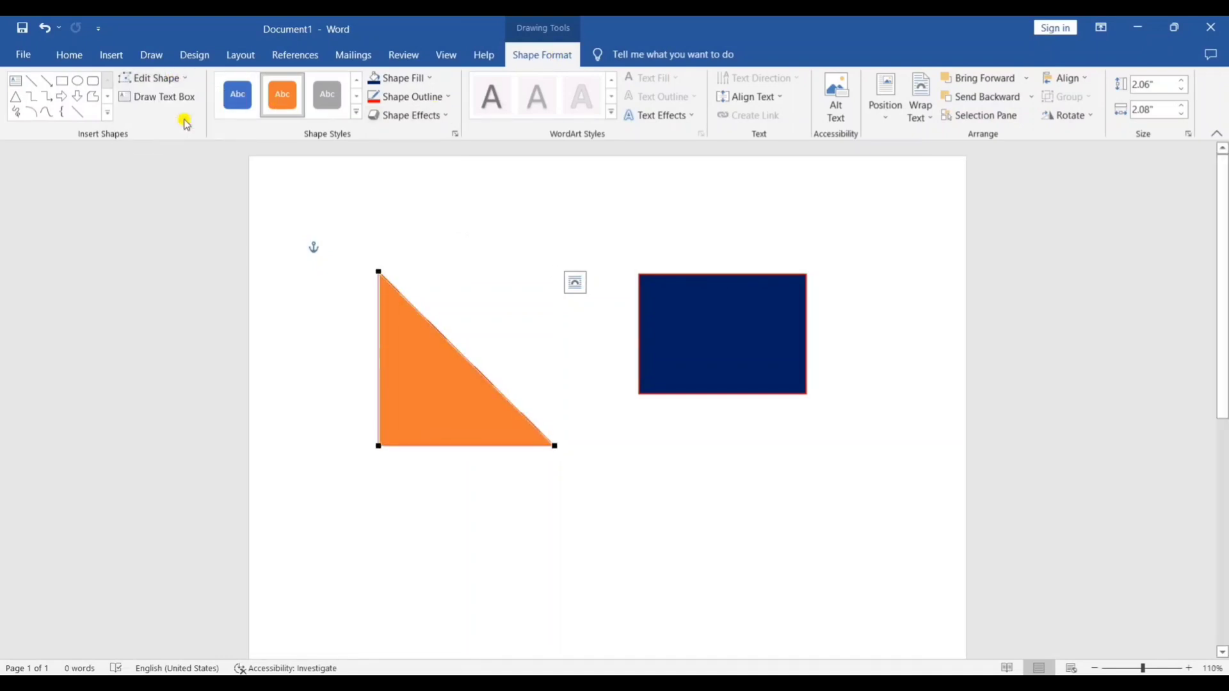
click(376, 446)
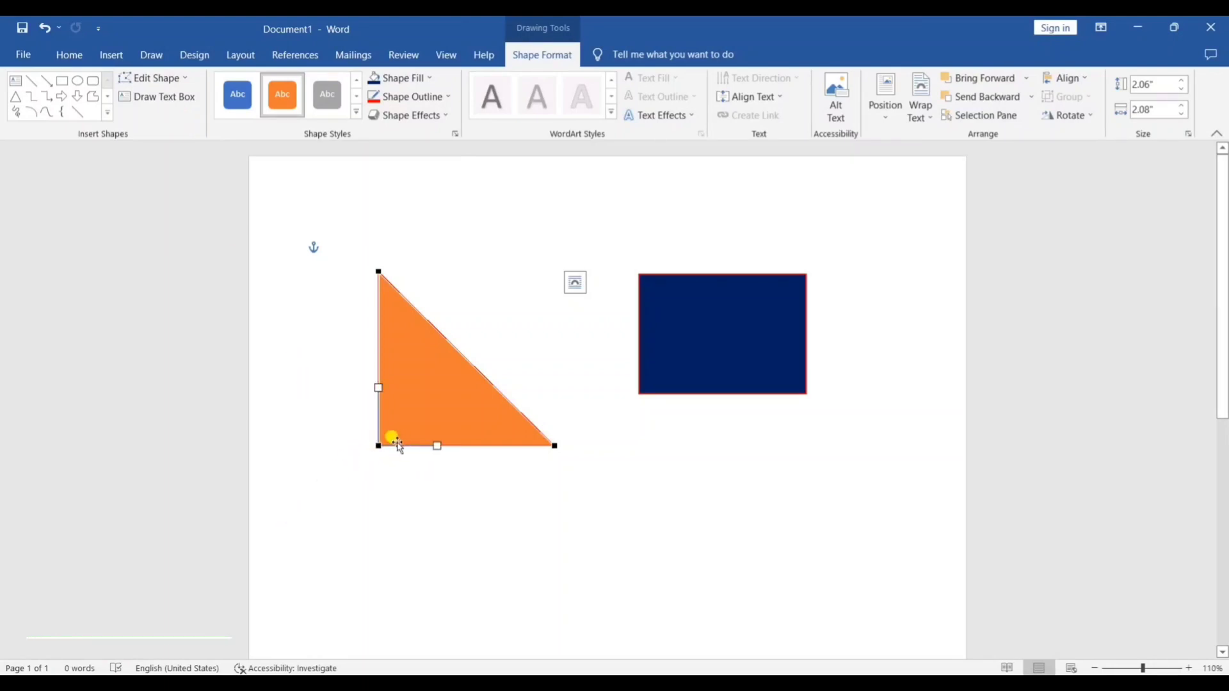
drag(376, 446, 306, 530)
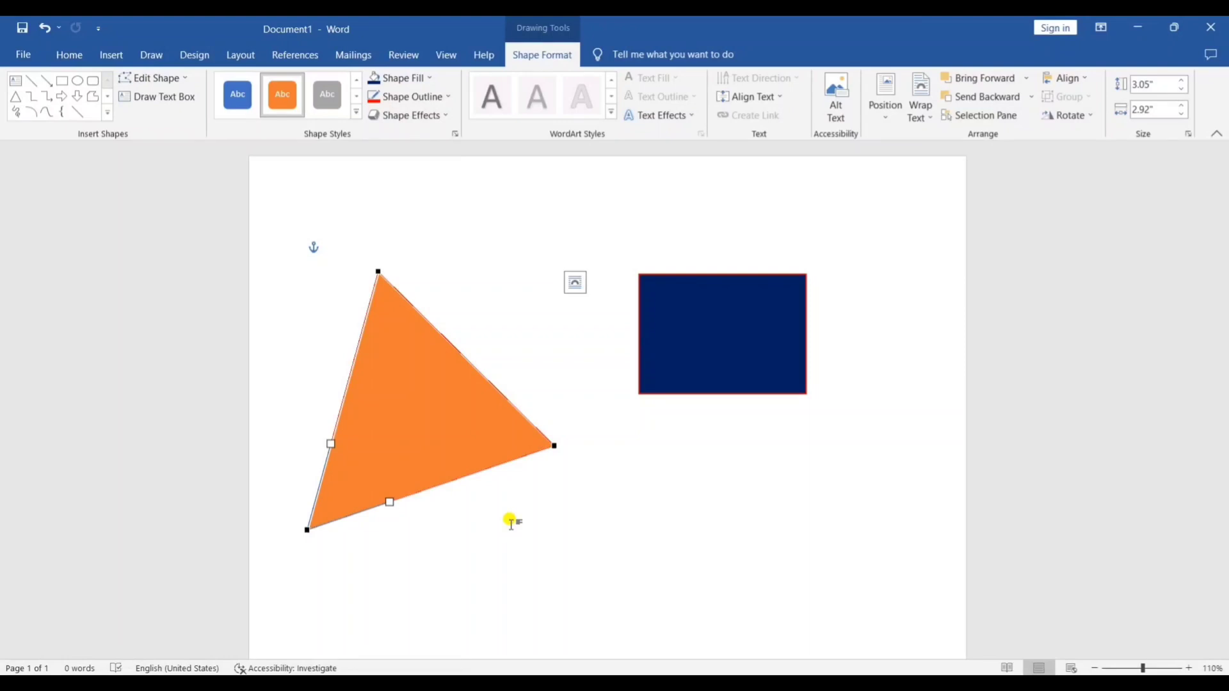
click(530, 642)
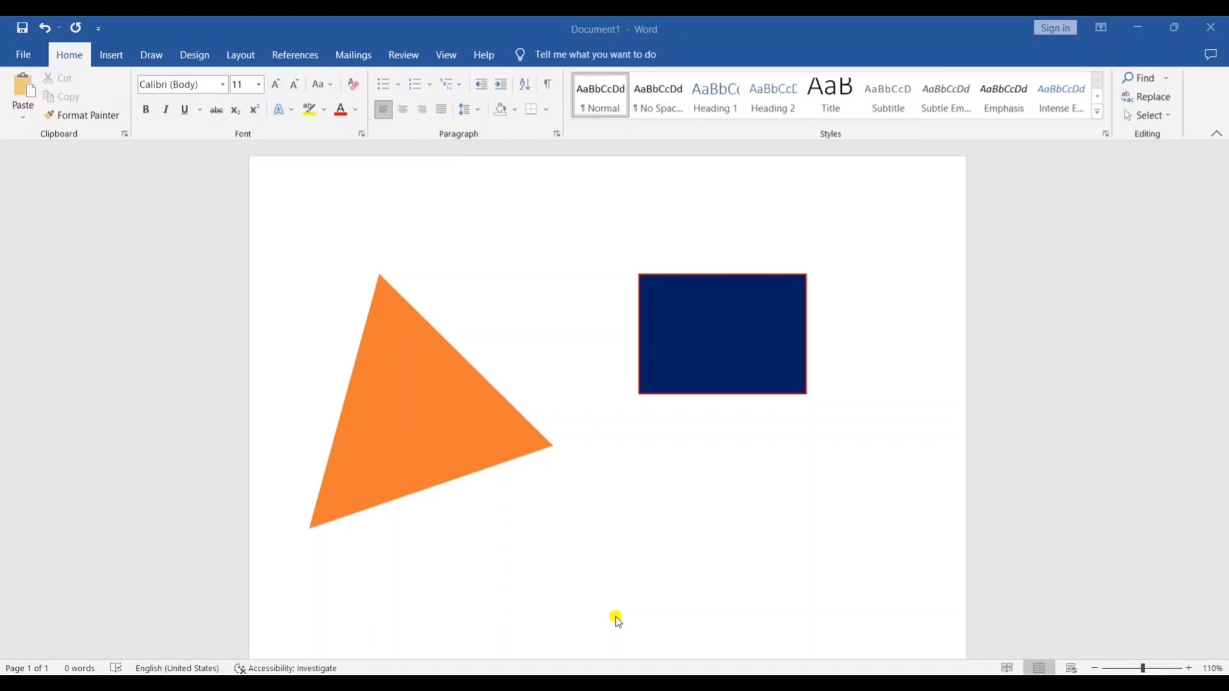
Insert a text box over the dark blue rectangle and enter the filler text "woefhuhfww" in it.
click(699, 341)
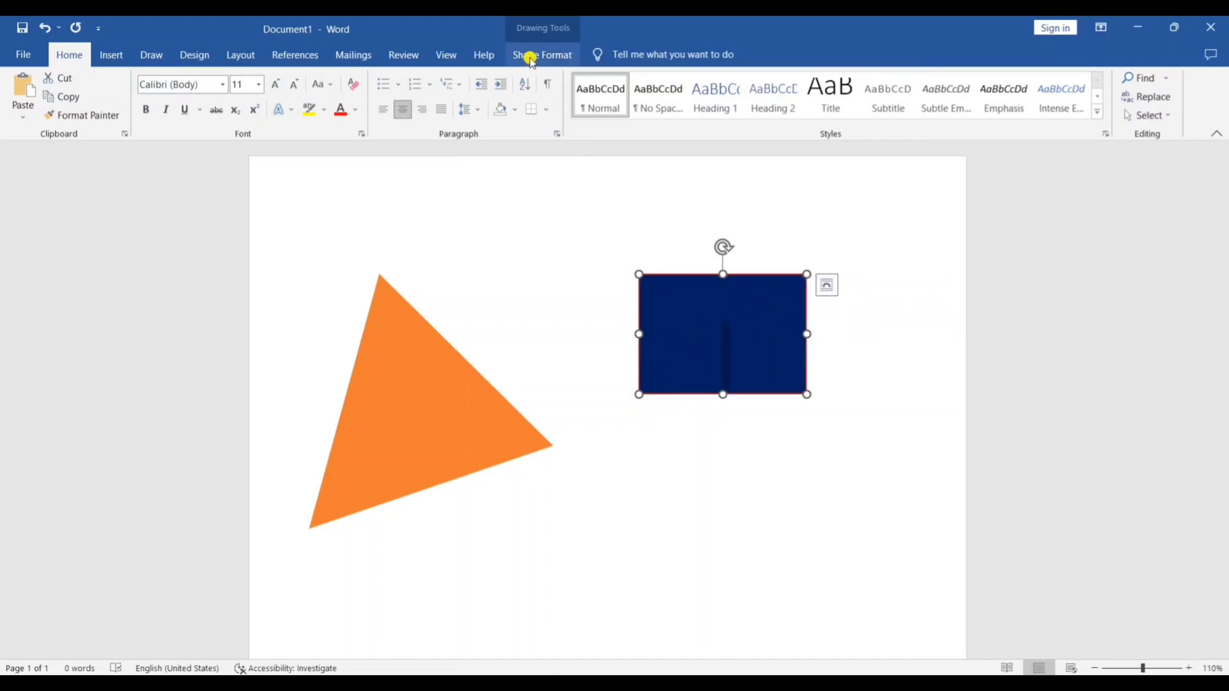
click(531, 57)
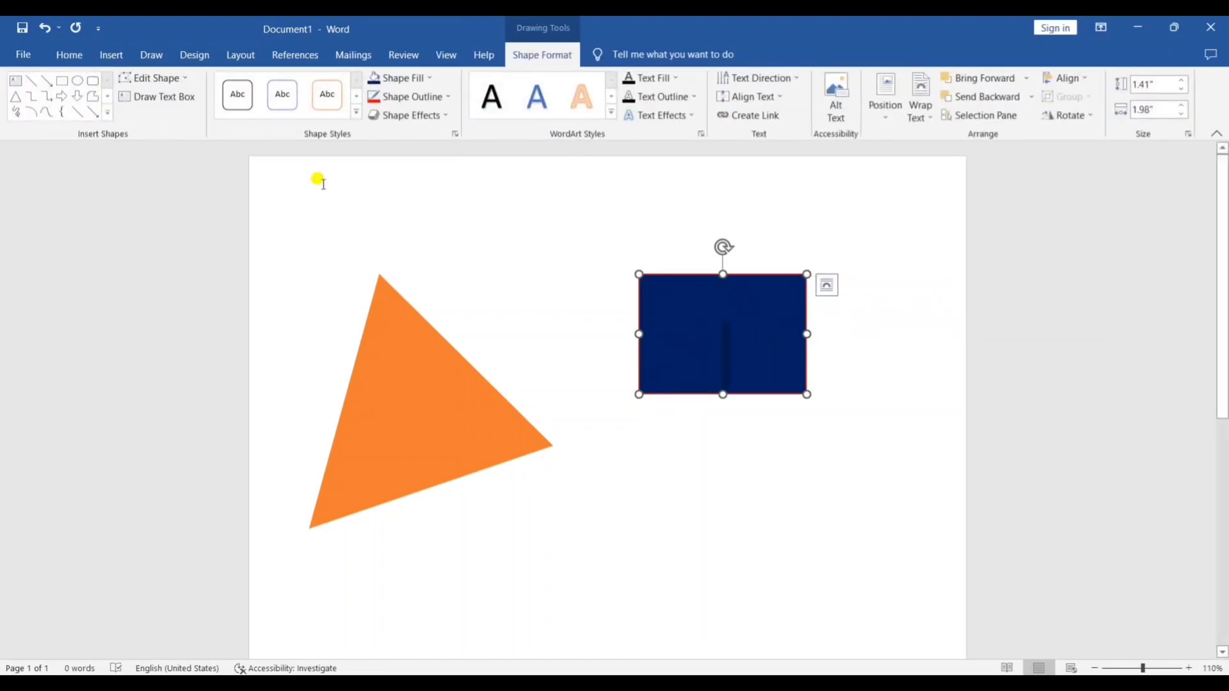
click(177, 103)
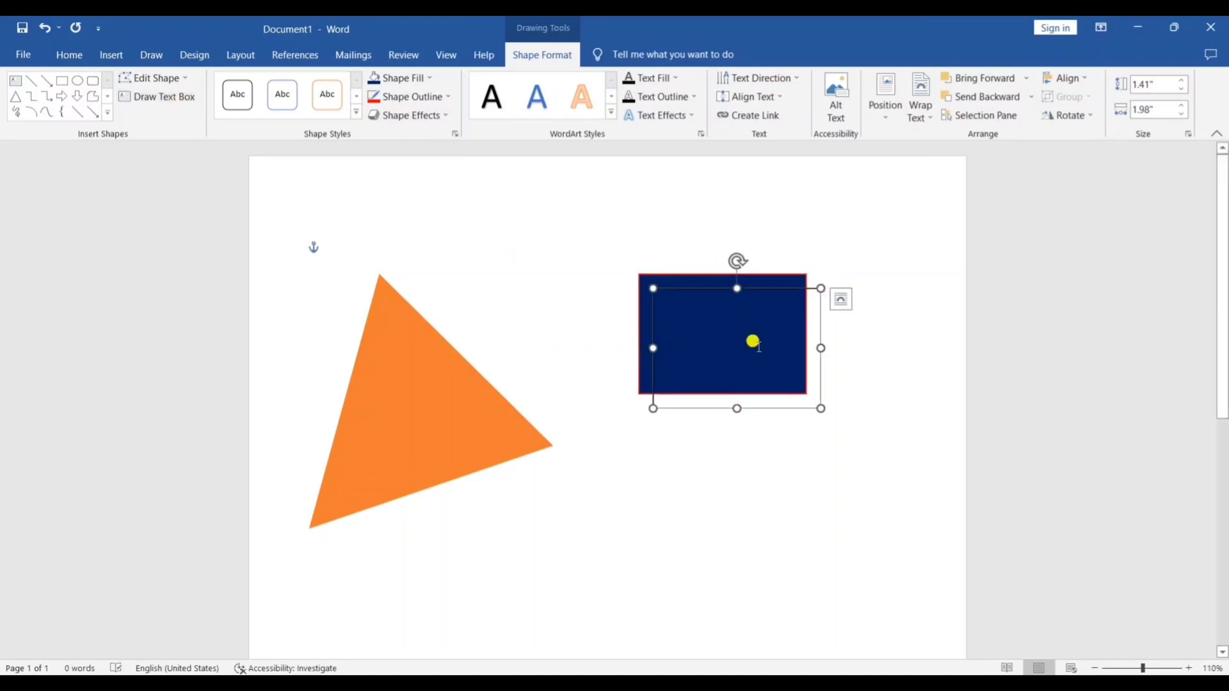
text(woefhuhfww)
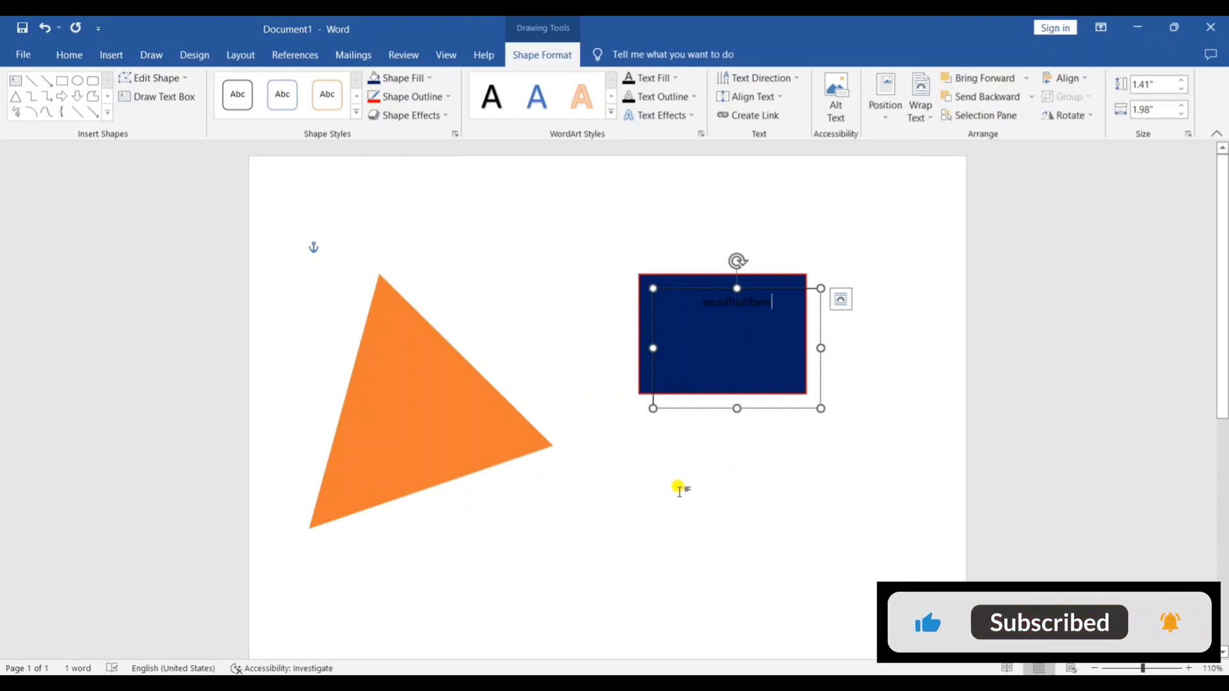
click(680, 490)
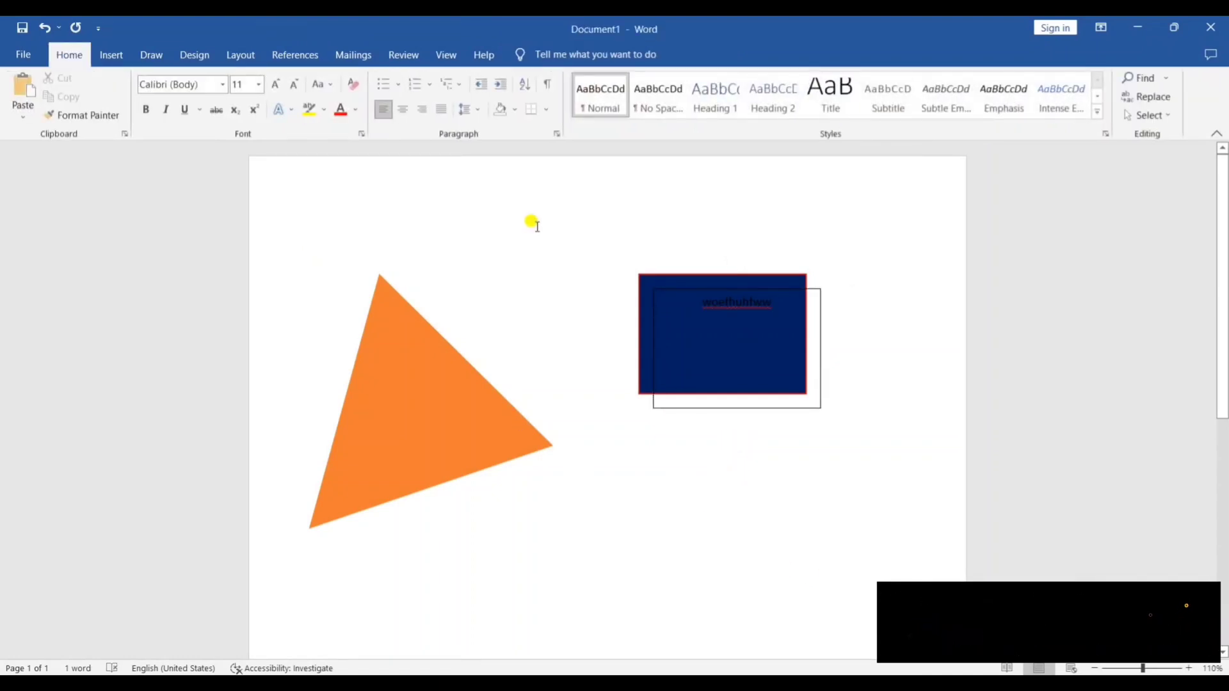
Draw a separate text box about 2.19" wide and 1.24" high below the dark blue rectangle.
click(711, 321)
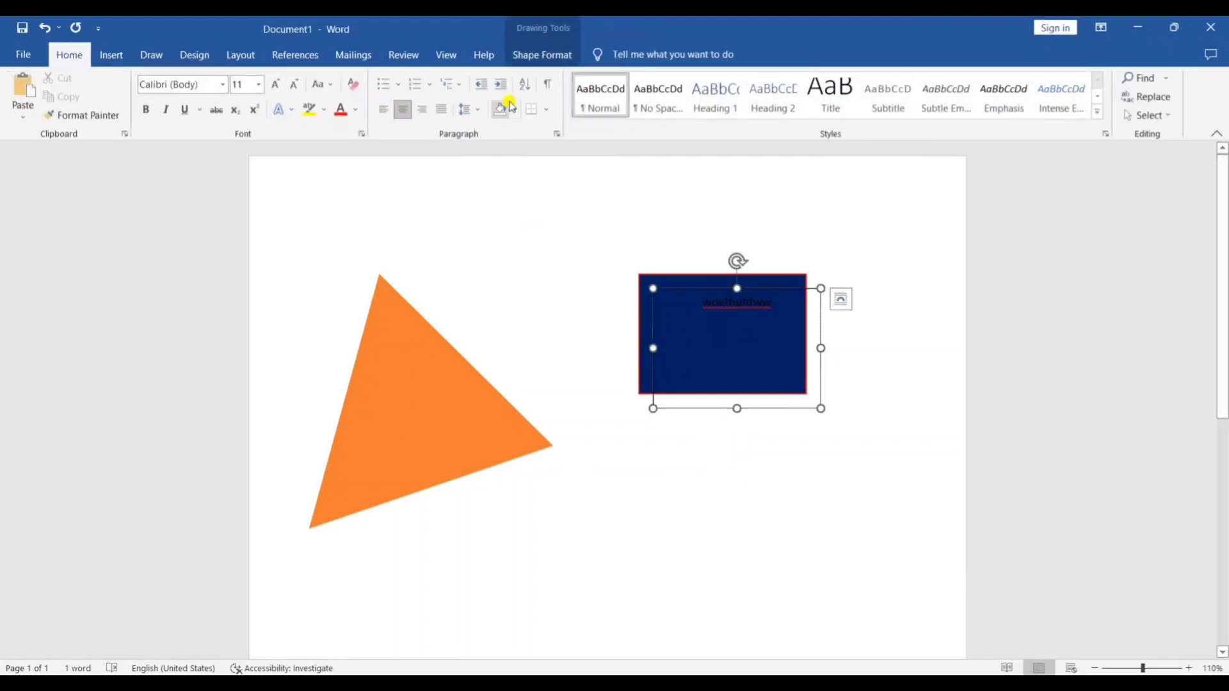
click(533, 61)
click(165, 103)
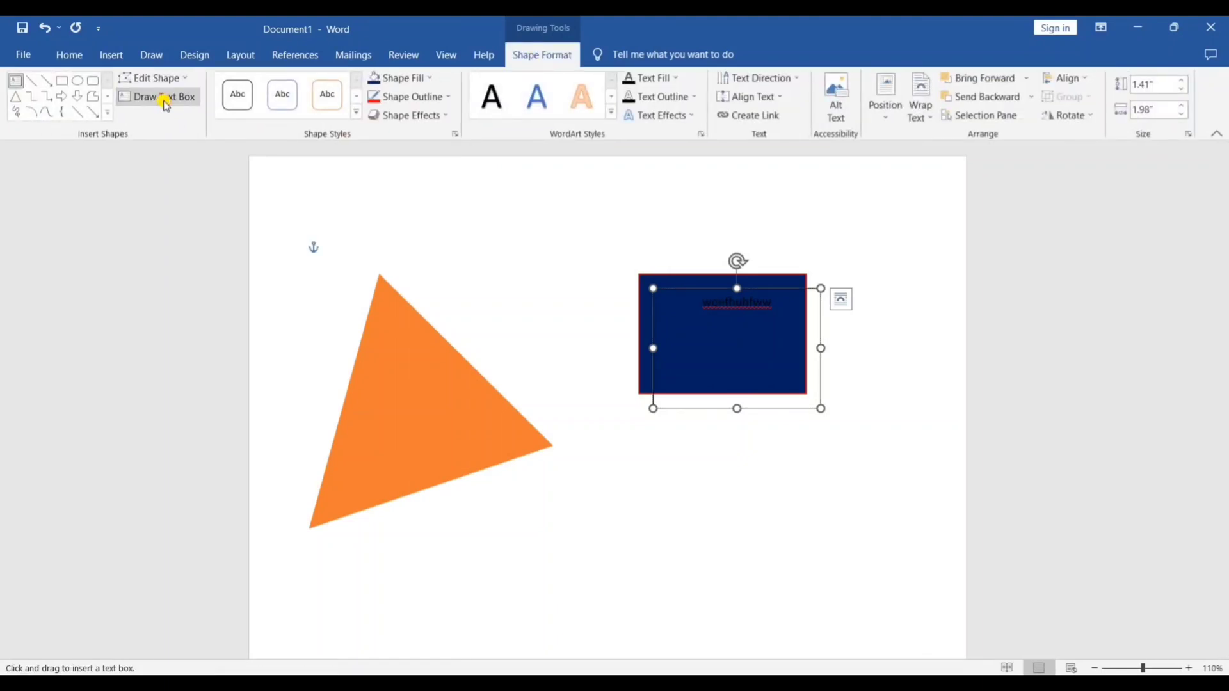
mouse_move(650, 457)
mouse_down()
mouse_move(795, 560)
mouse_move(835, 562)
mouse_up()
text(kjsdgkjs)
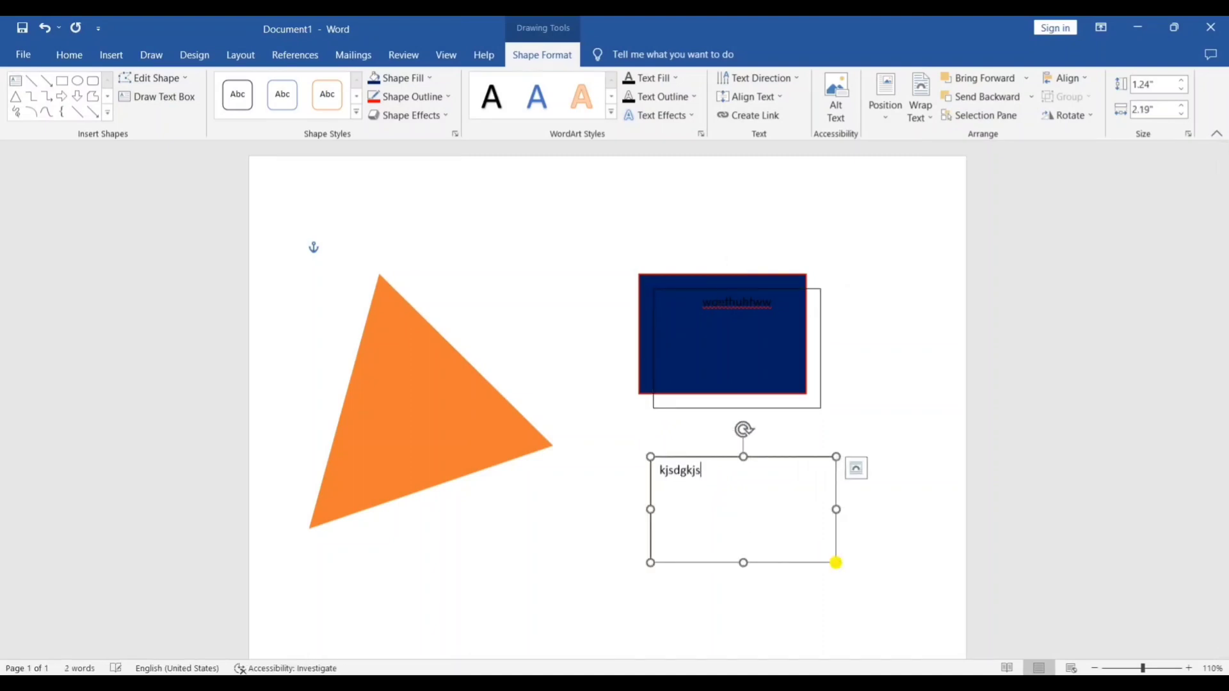
key(BackSpace)
key(BackSpace)
key(BackSpace)
key(BackSpace)
key(BackSpace)
key(BackSpace)
key(BackSpace)
key(BackSpace)
Enter the full TechZone channel name in the text box below the rectangle and deselect the box.
text(T)
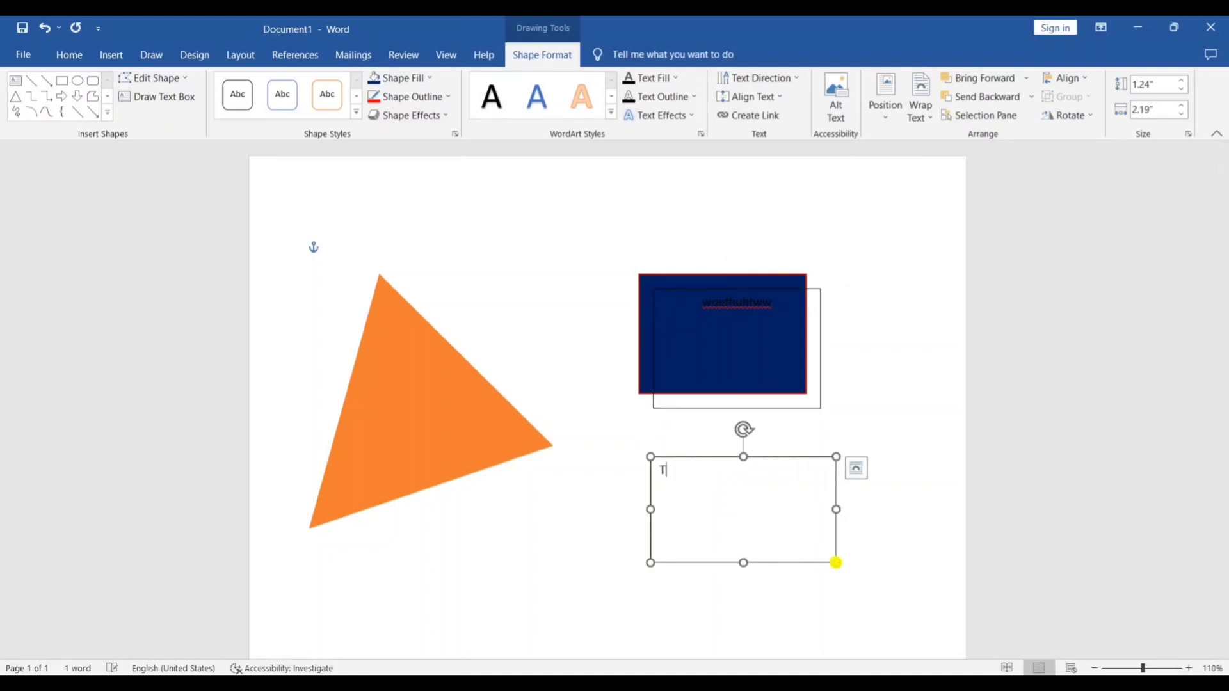
text(echZone )
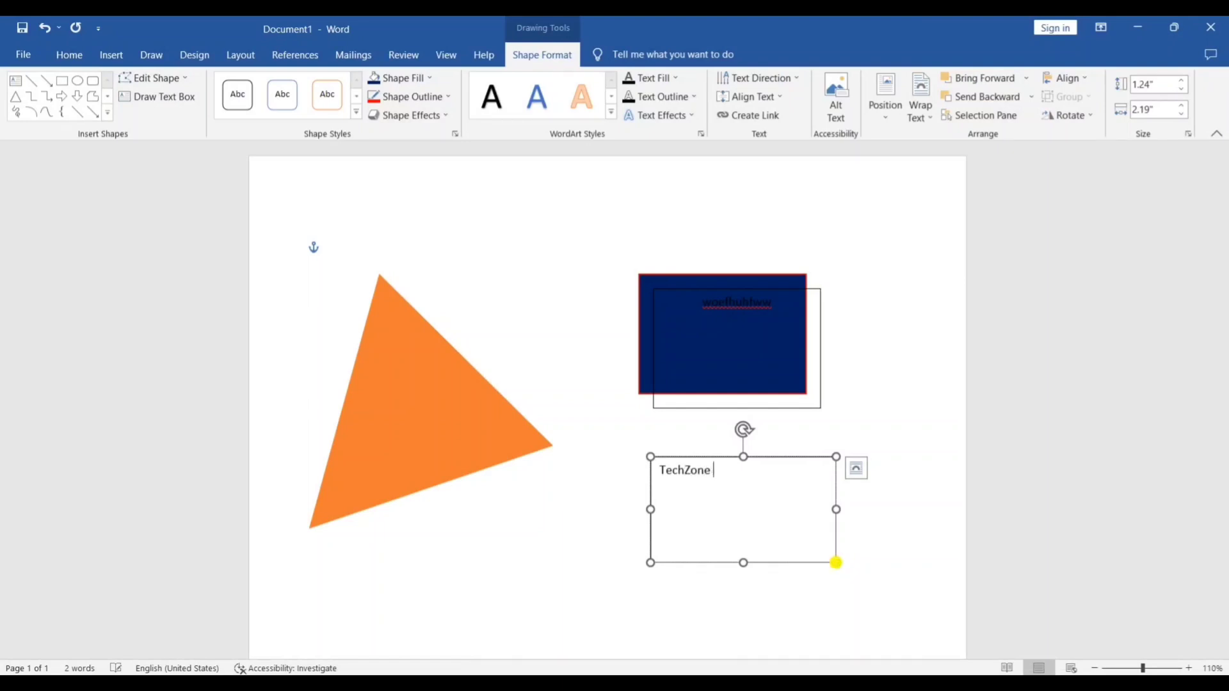
text(Raghav)
click(932, 476)
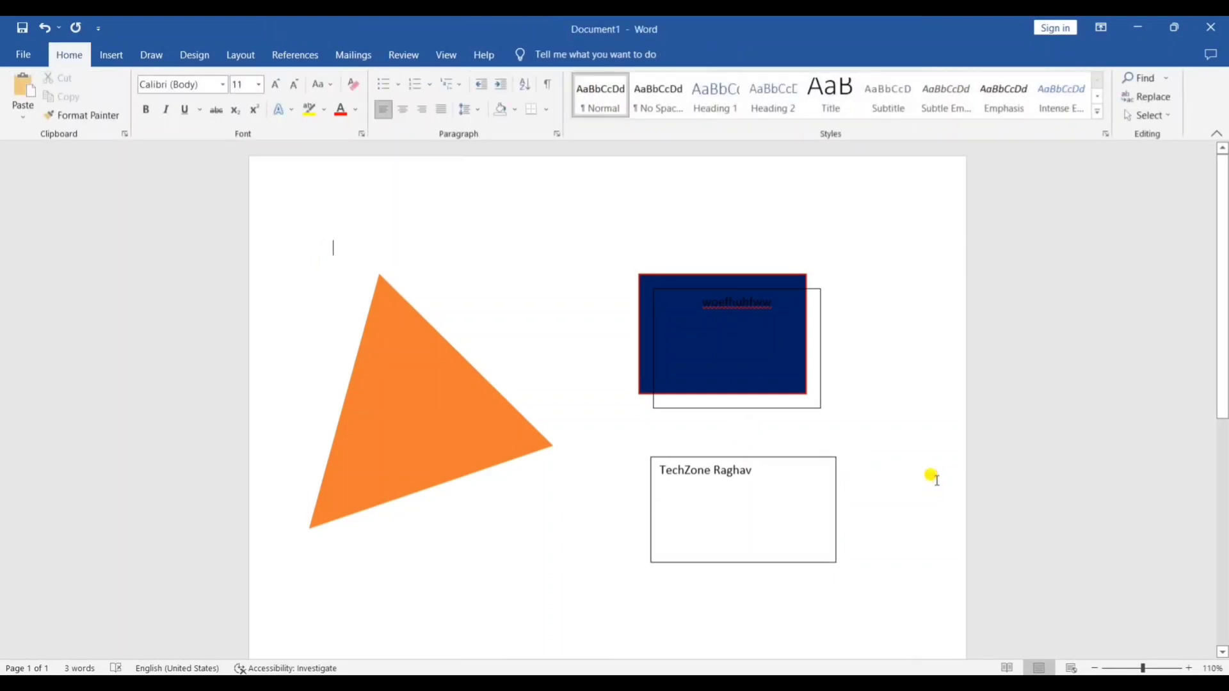
Add the full TechZone channel name as text inside the orange triangle.
click(425, 408)
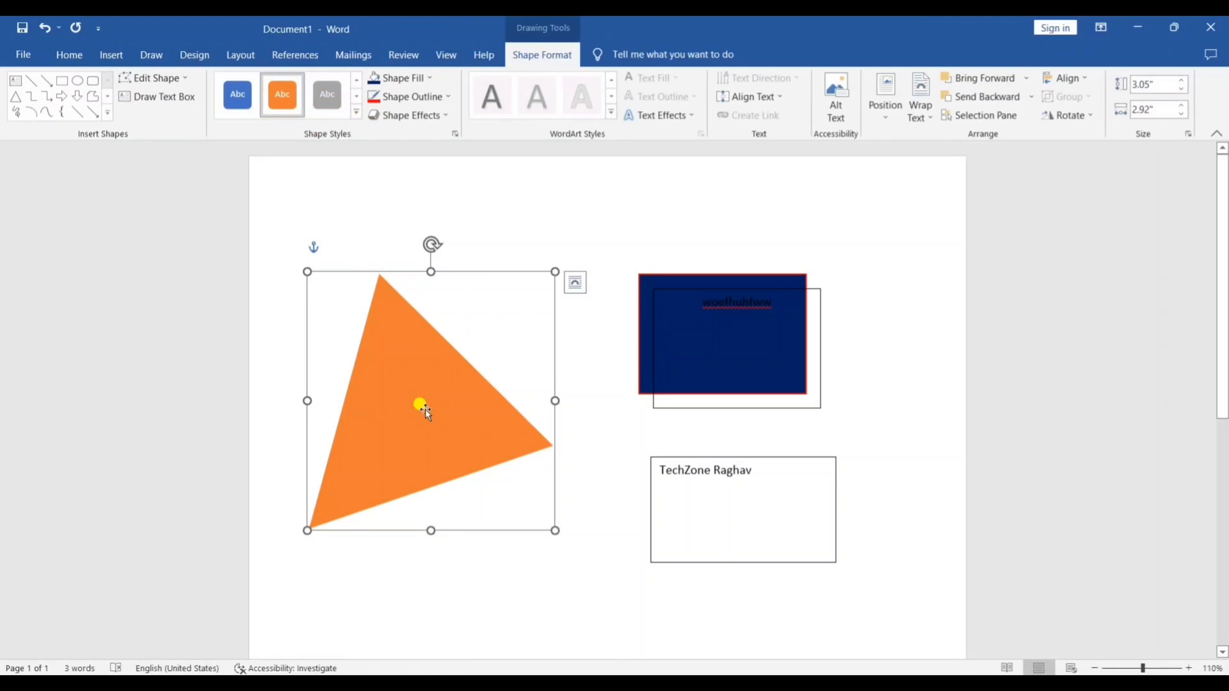
right_click(425, 409)
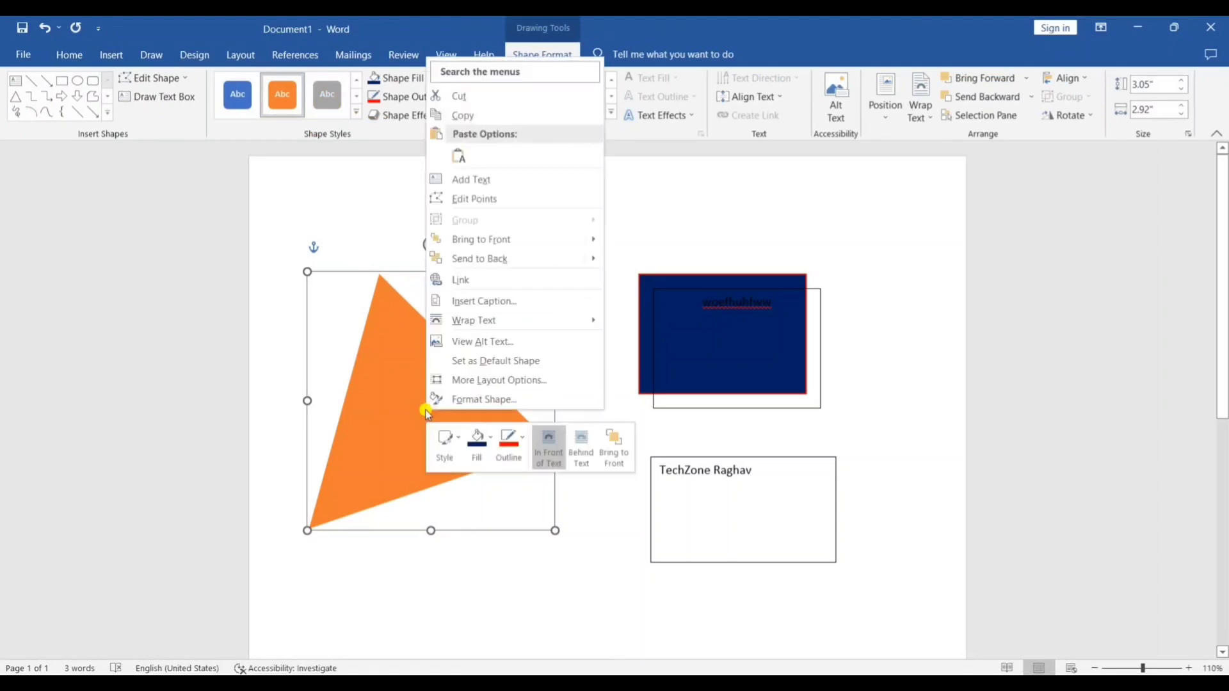
click(475, 186)
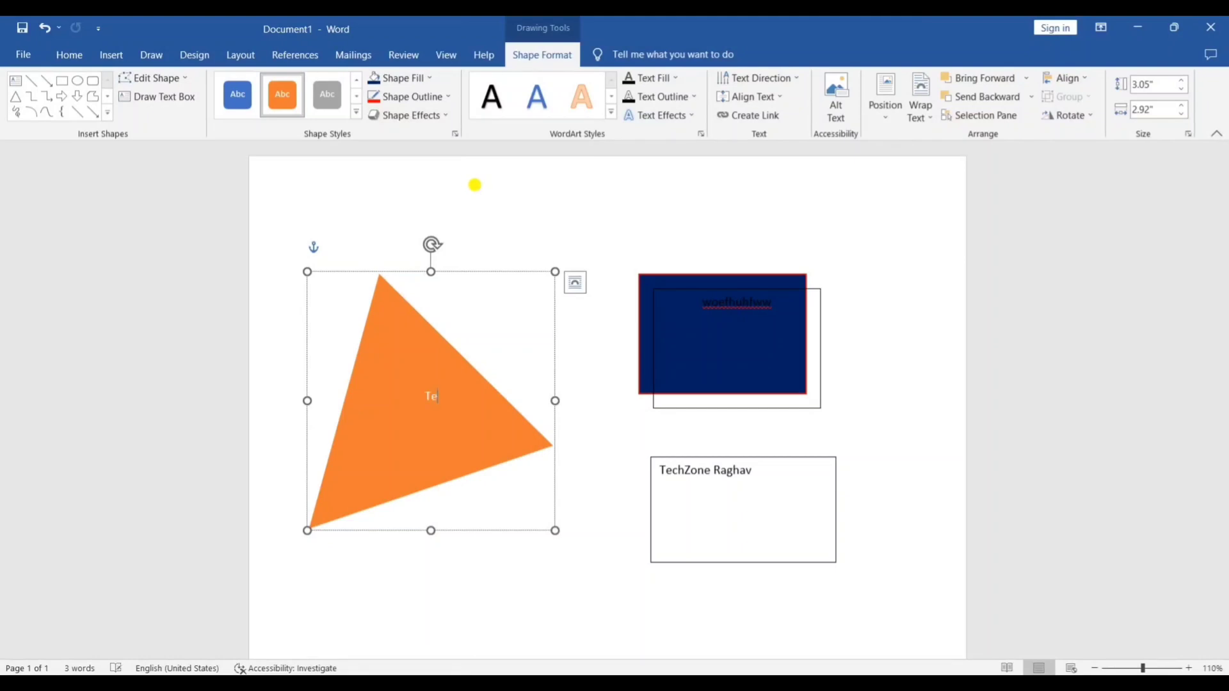
text(TechZone Raghav)
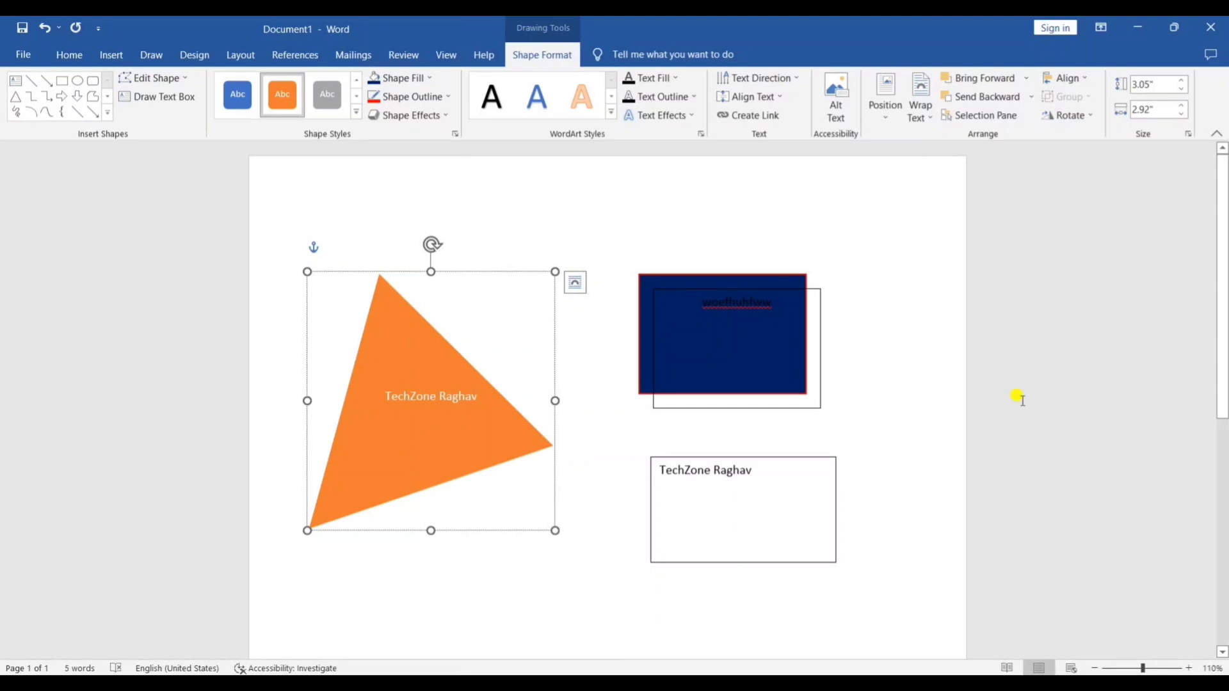
Draw a trapezoid about 3.57" wide and 2.43" high in the empty area below the other shapes.
drag(1222, 237, 1224, 370)
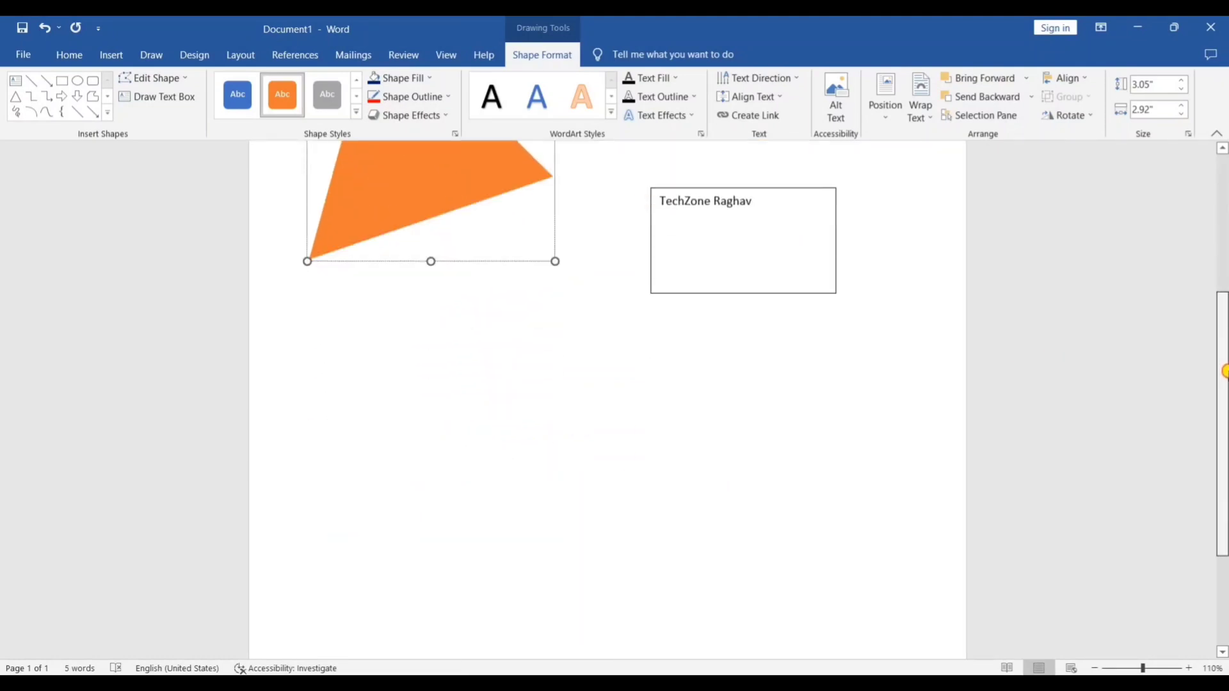
click(110, 55)
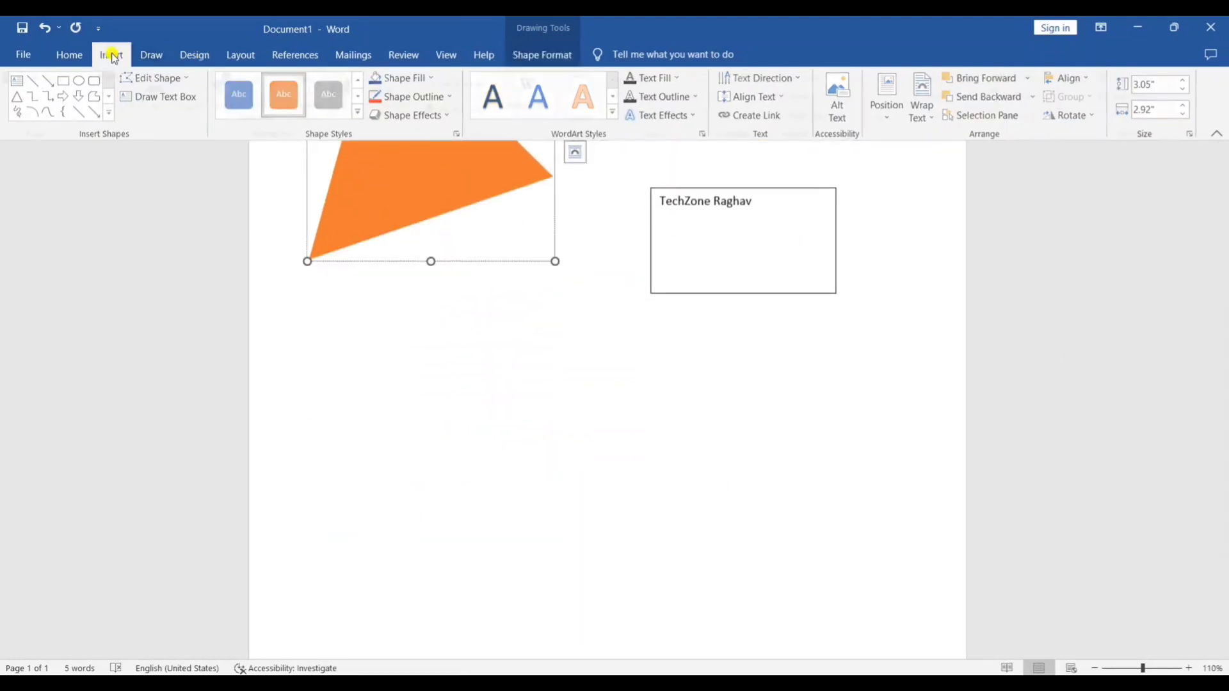
click(194, 109)
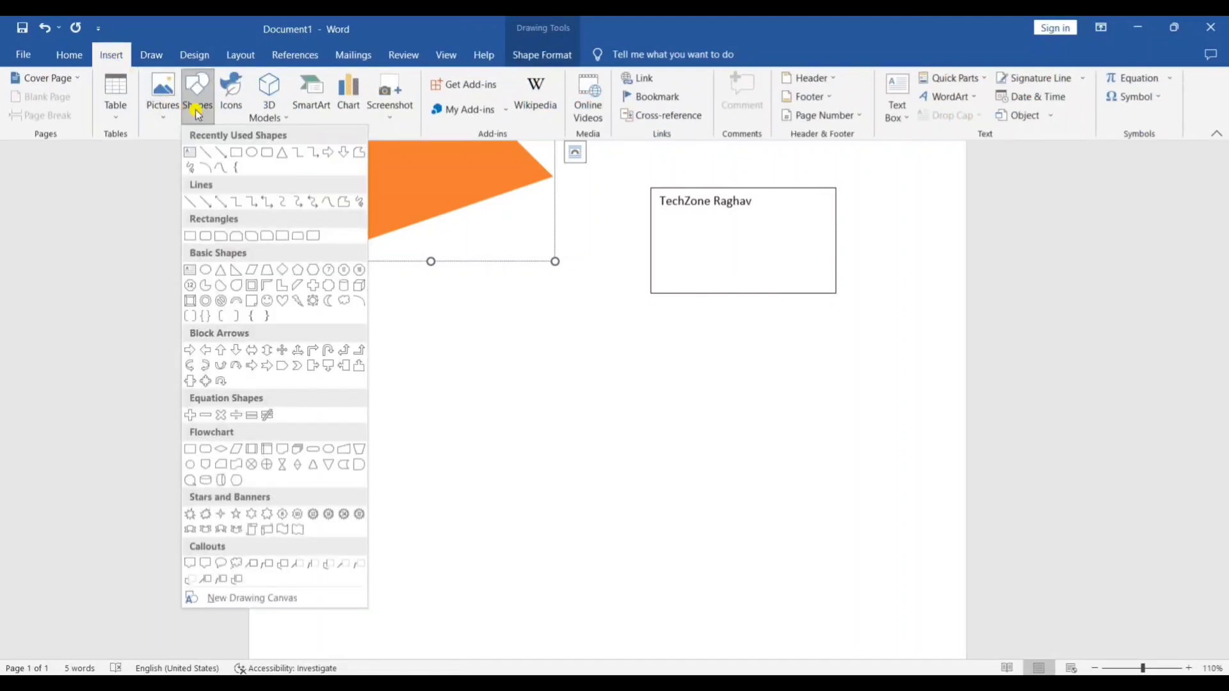
click(262, 270)
drag(452, 350, 755, 558)
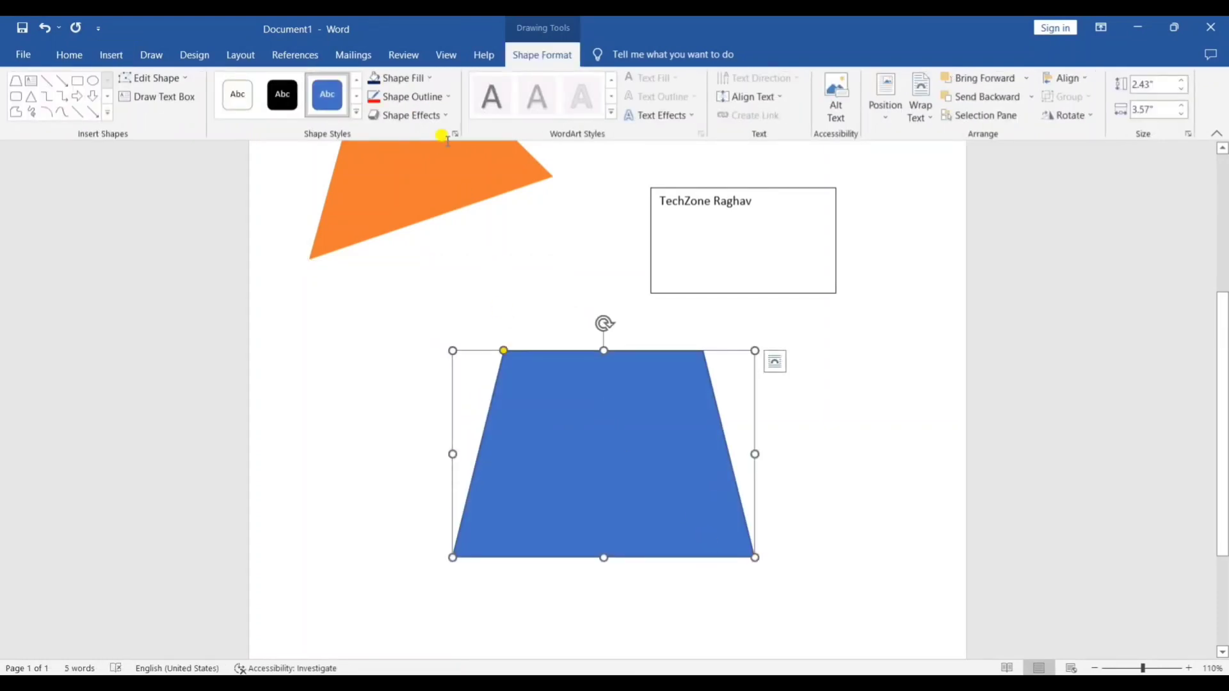
Apply the Preset 2 shape effect to the blue trapezoid.
click(446, 103)
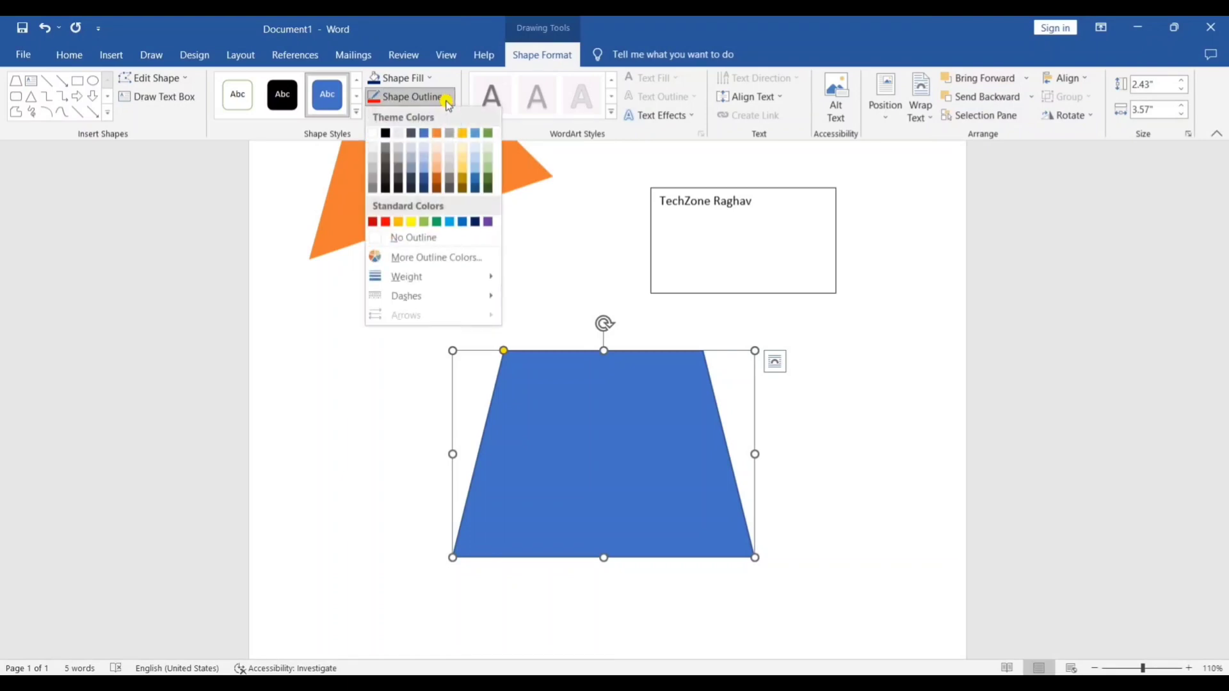
click(446, 101)
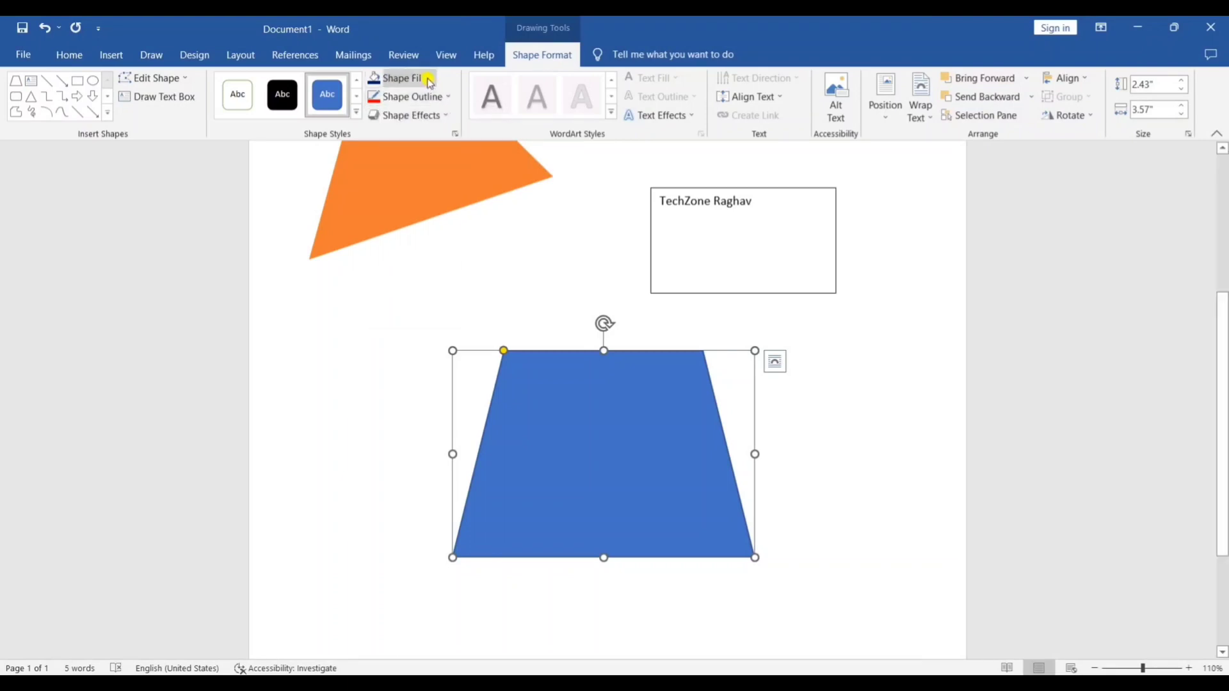
click(446, 121)
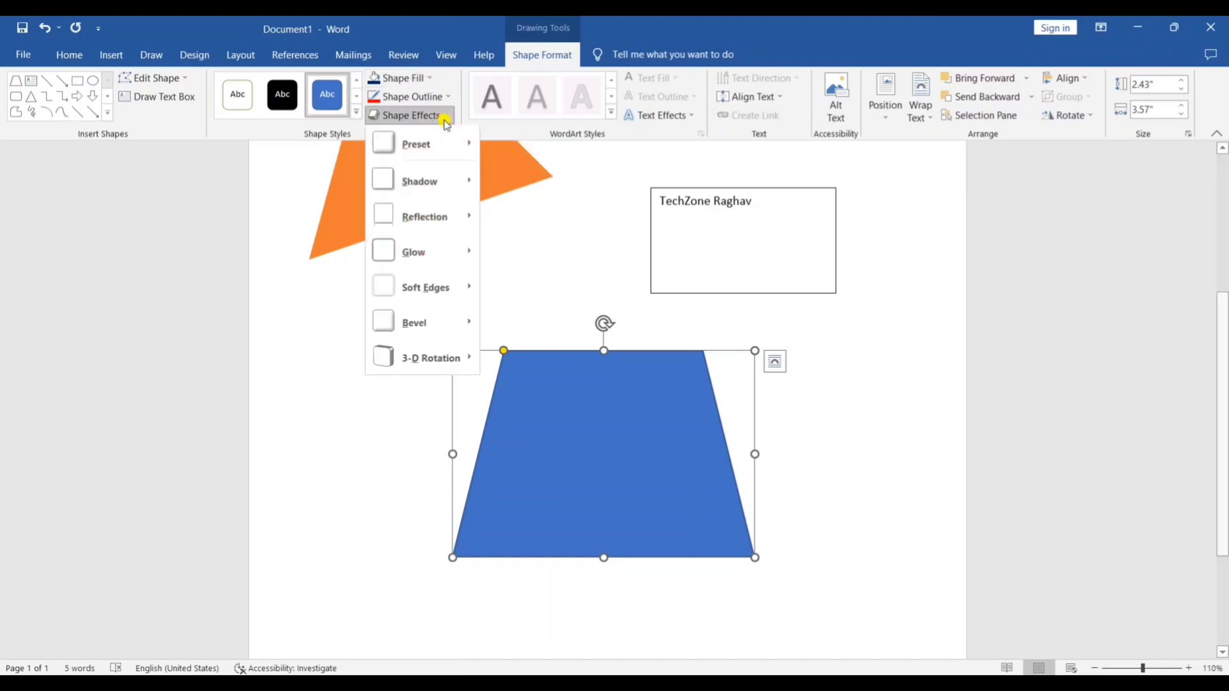
mouse_move(437, 146)
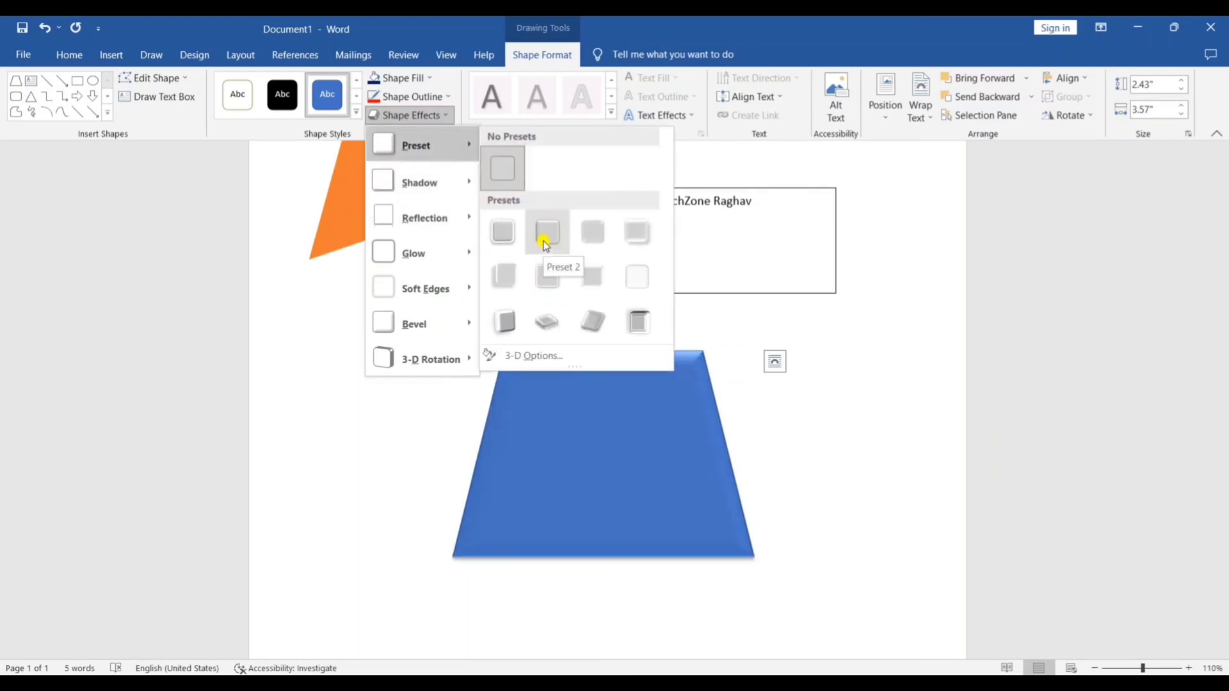
click(542, 247)
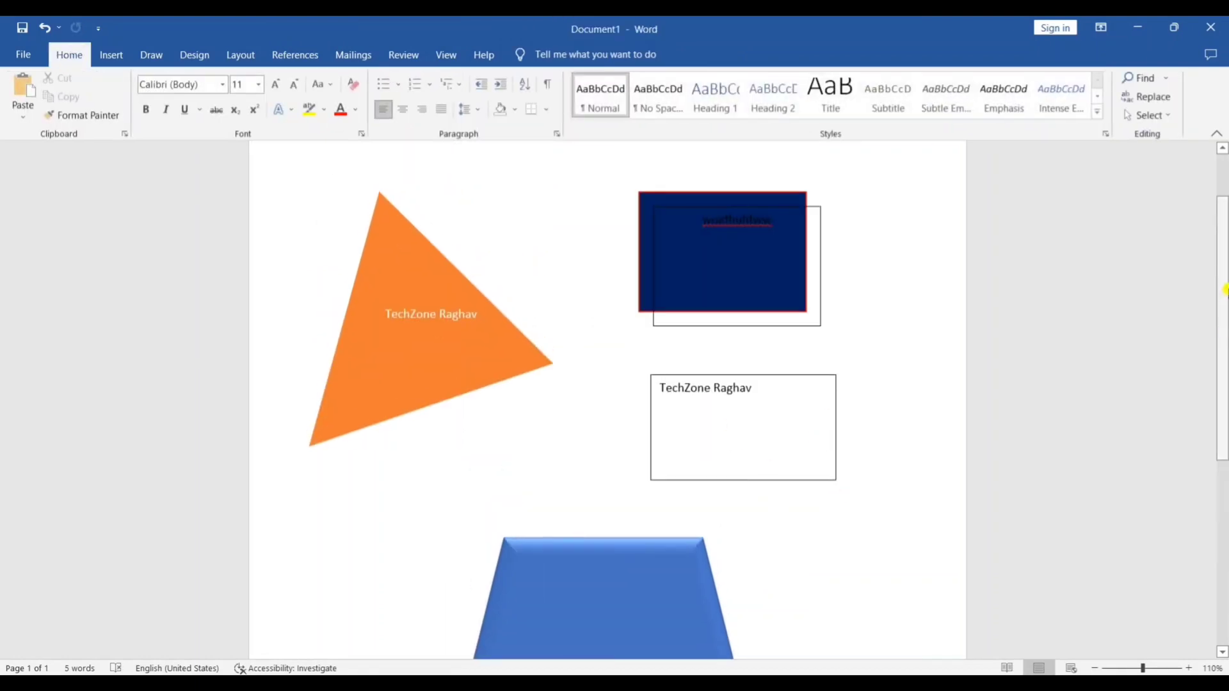
drag(1223, 289, 1222, 386)
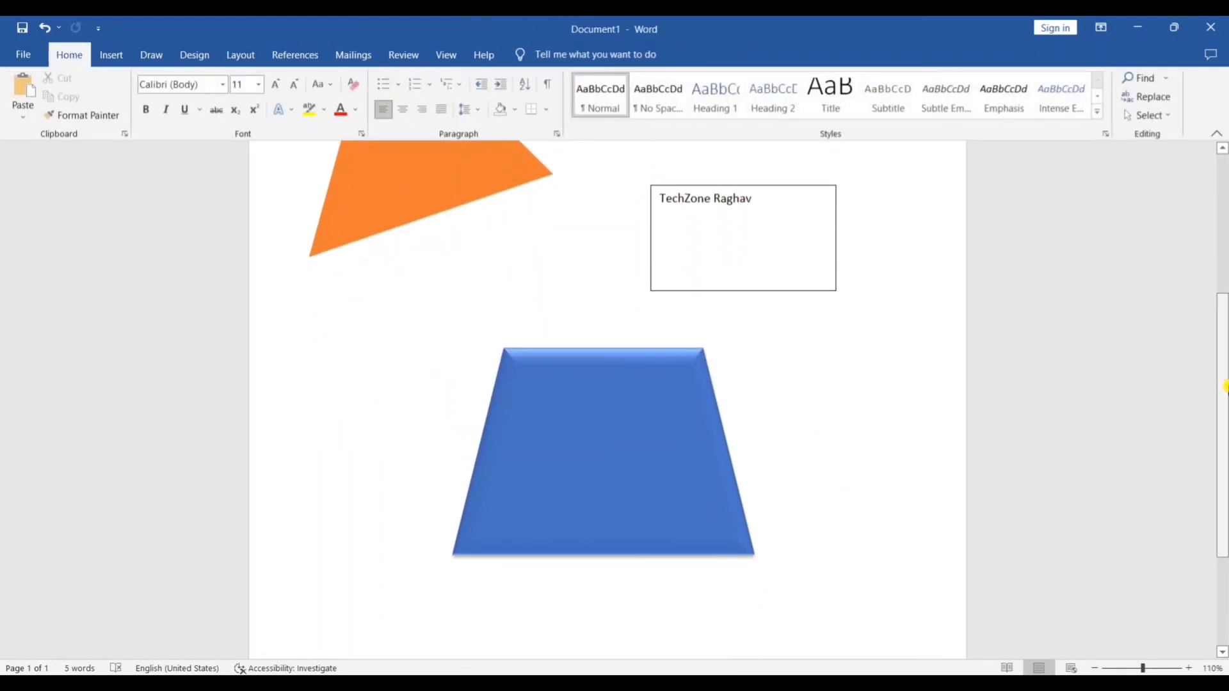
Apply the first inner shadow variation to the blue trapezoid as a shape effect.
double_click(538, 366)
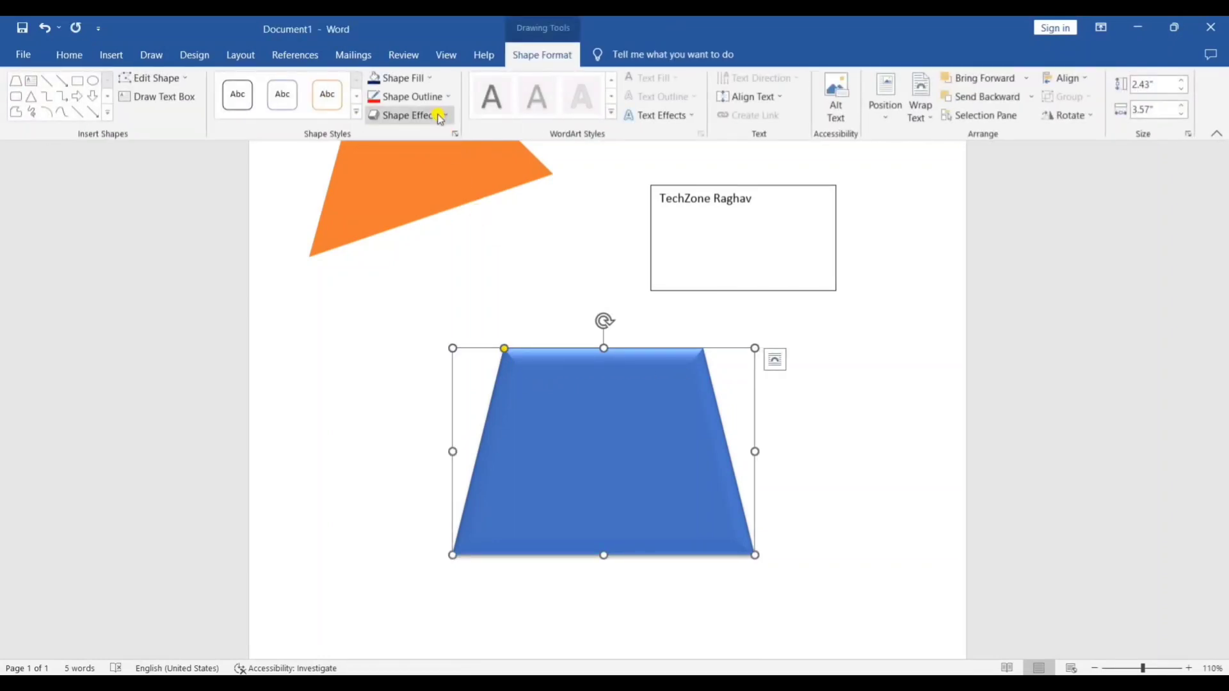
click(440, 117)
mouse_move(453, 192)
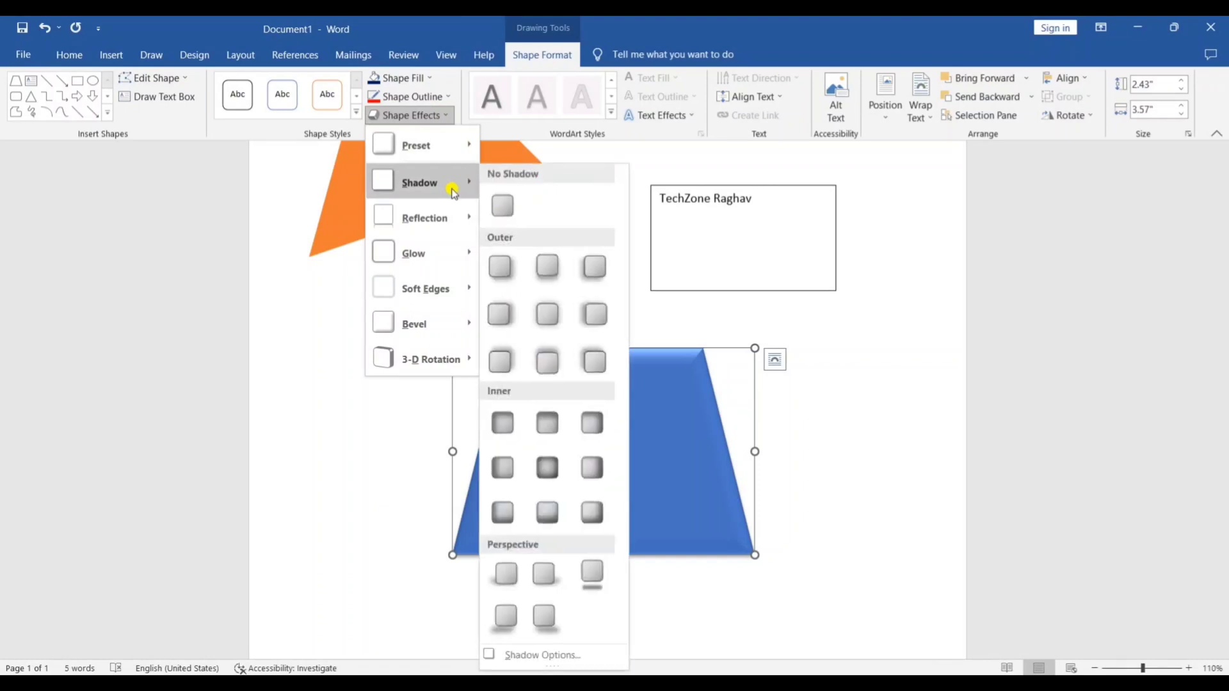
click(505, 423)
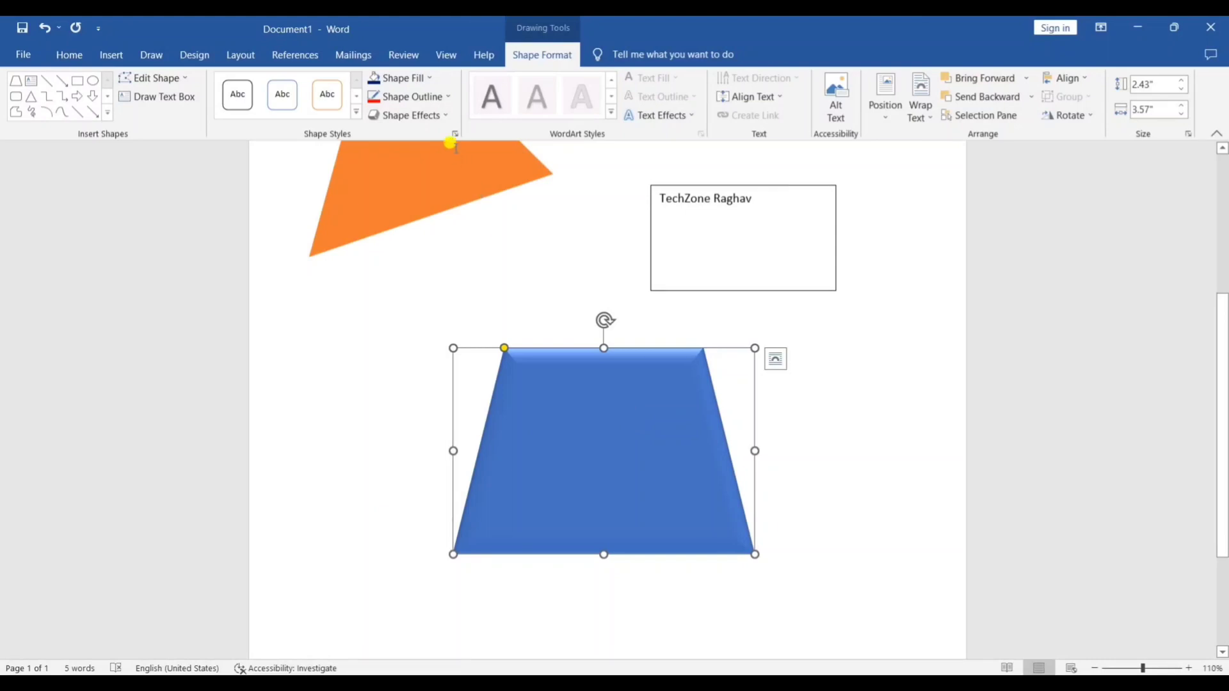
Add a reflection to the trapezoid using the middle variation in the first row, and deselect the shape.
click(442, 116)
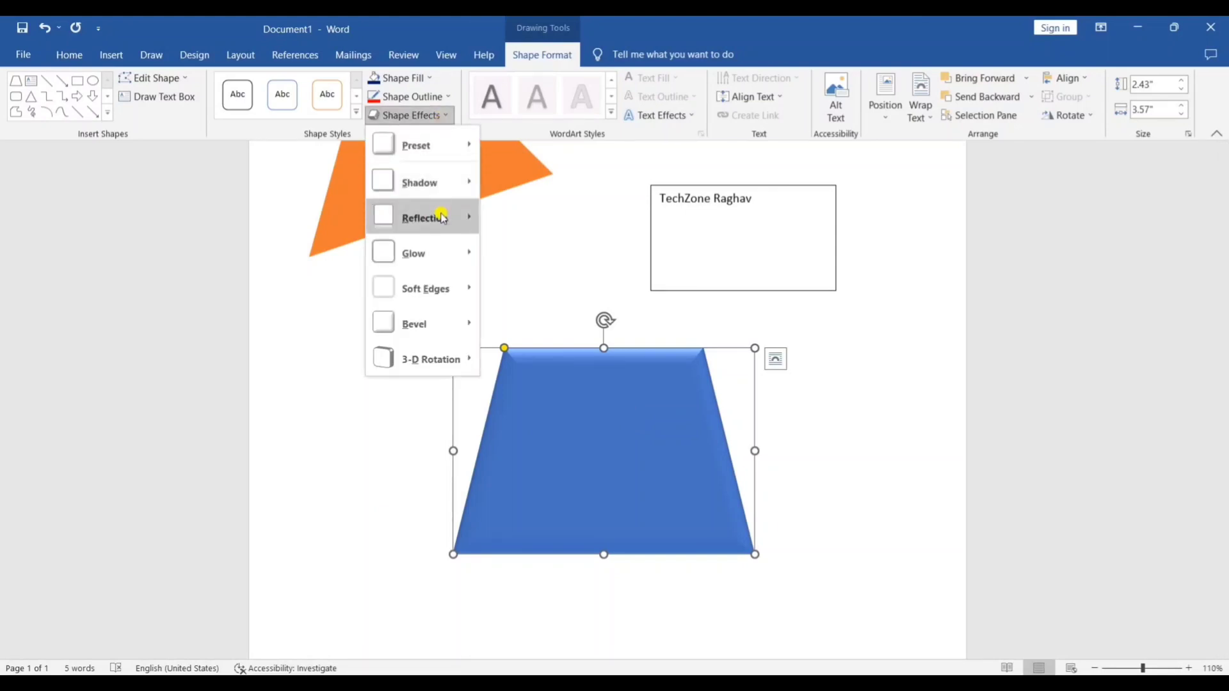
mouse_move(444, 215)
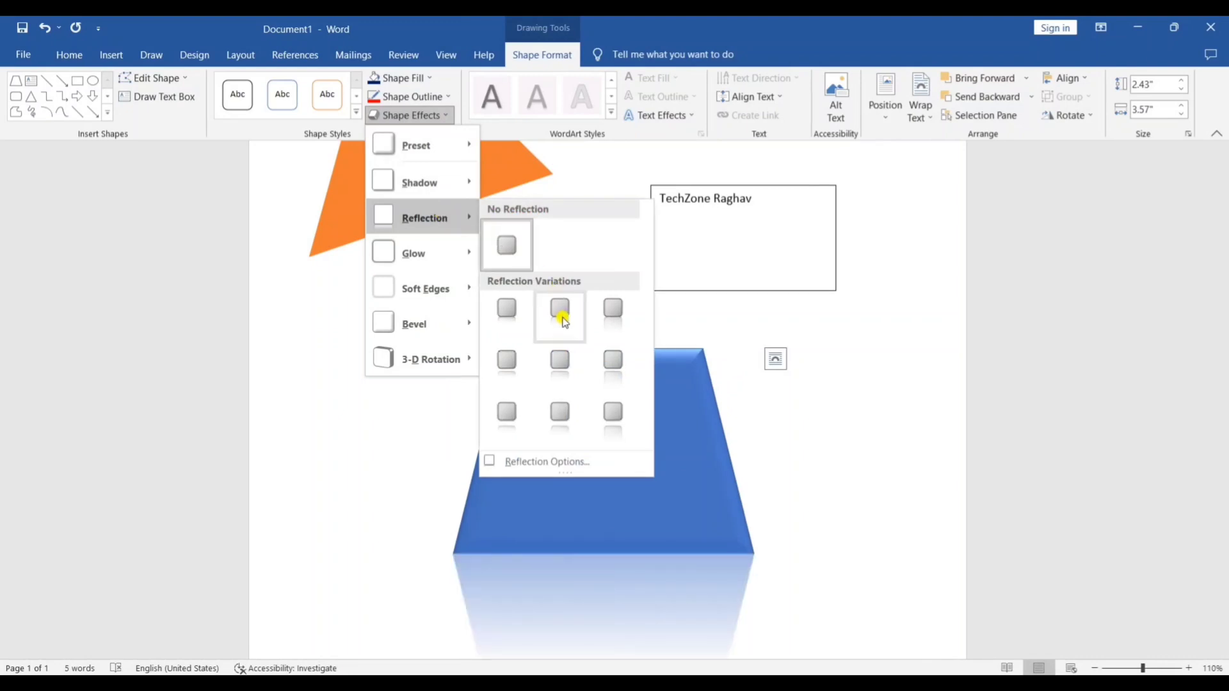
click(562, 317)
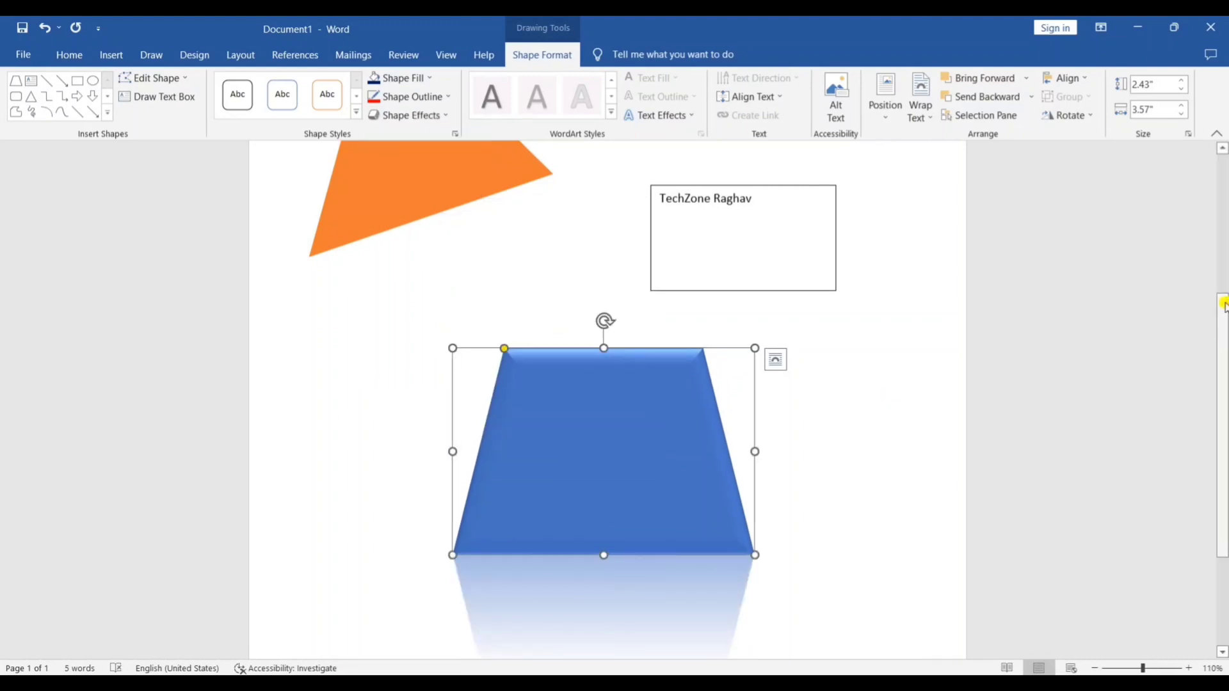
drag(1222, 306, 1222, 370)
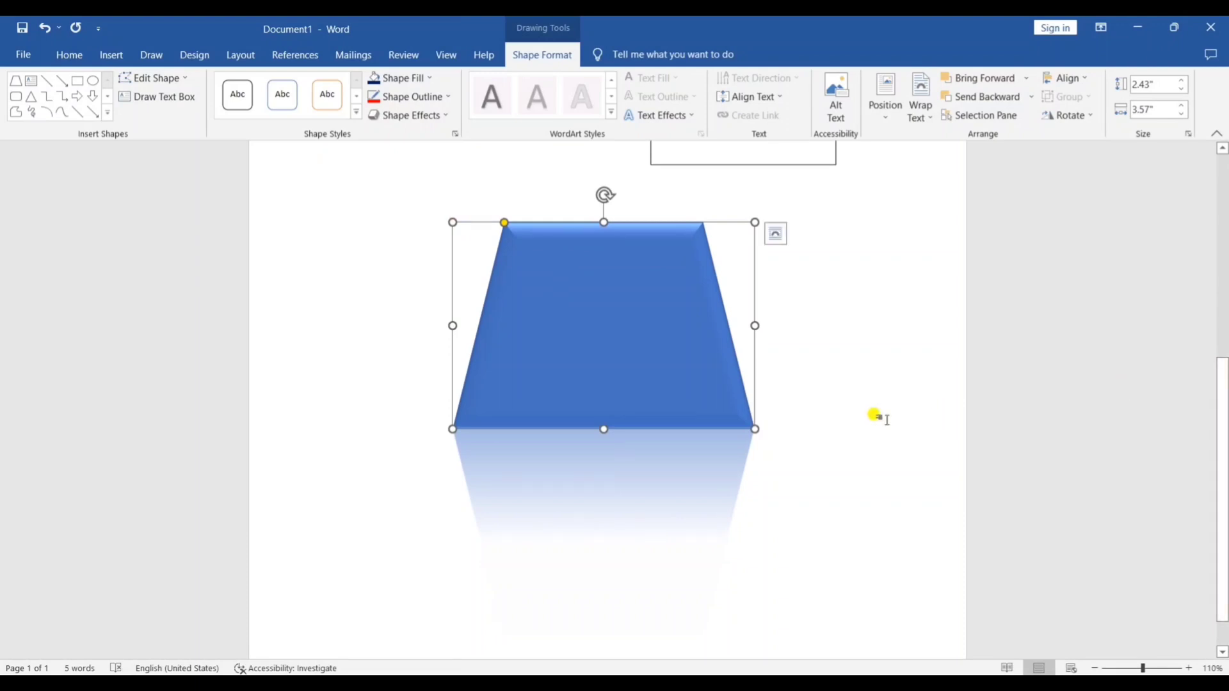
click(876, 416)
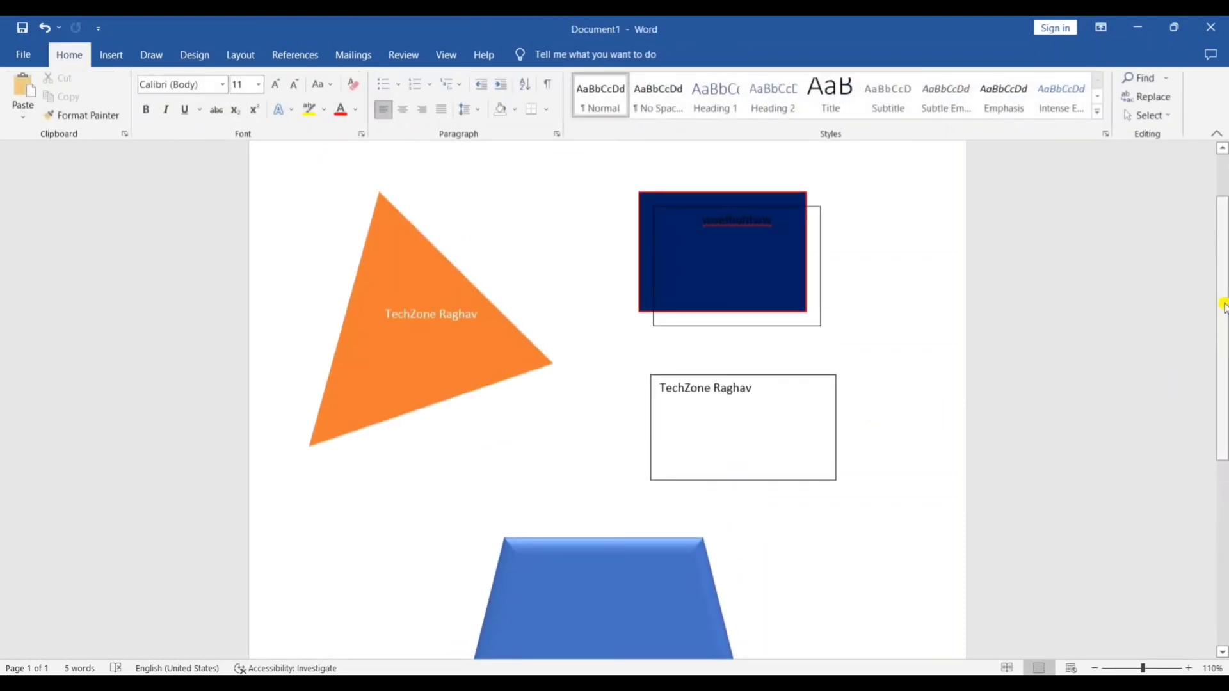
drag(1222, 306, 1223, 336)
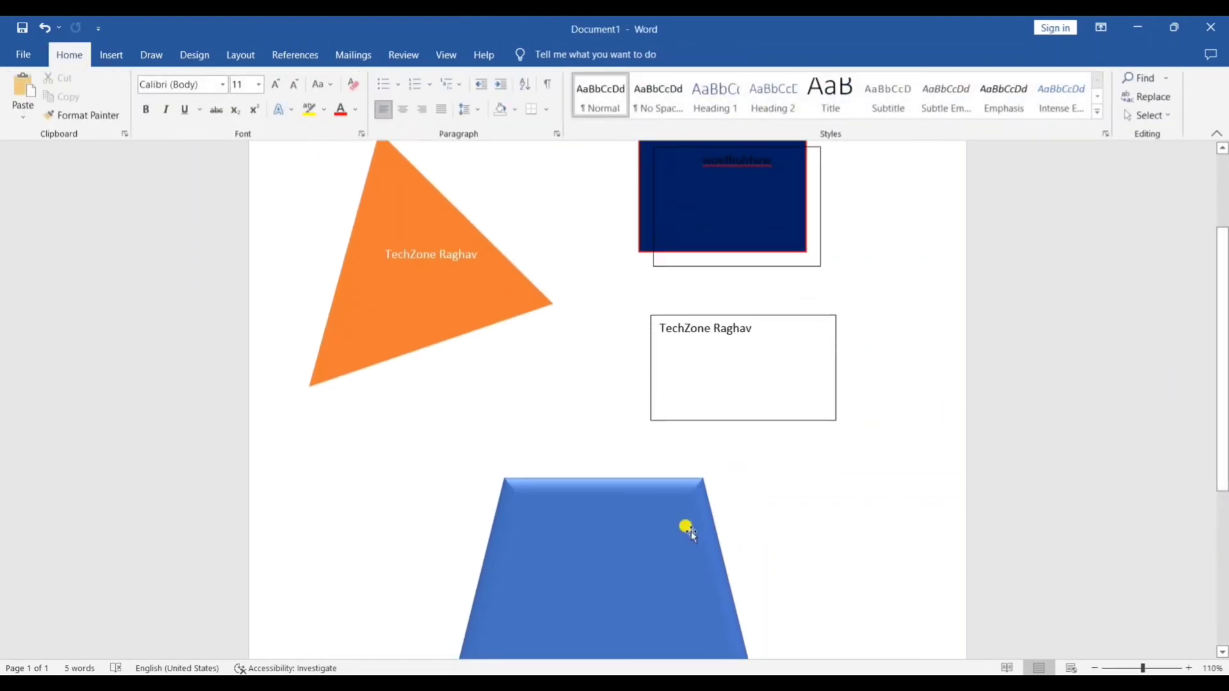
Bring the blue trapezoid to the front of the other objects.
click(623, 539)
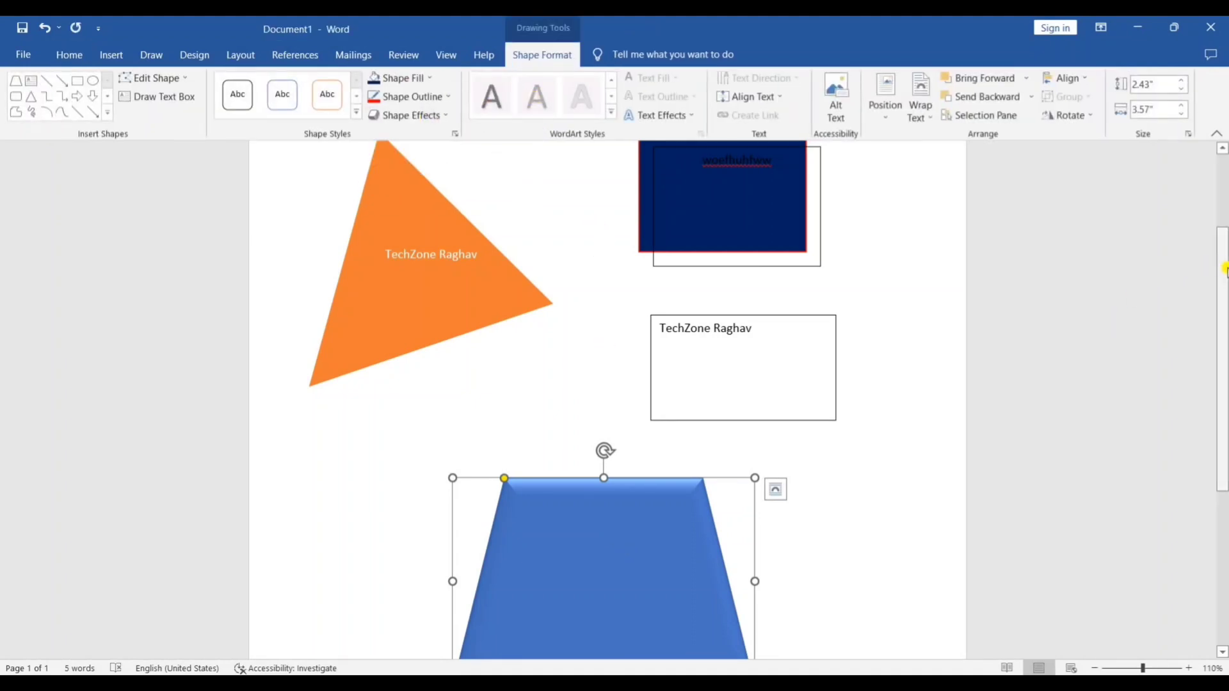
scroll(1222, 267, down, 4)
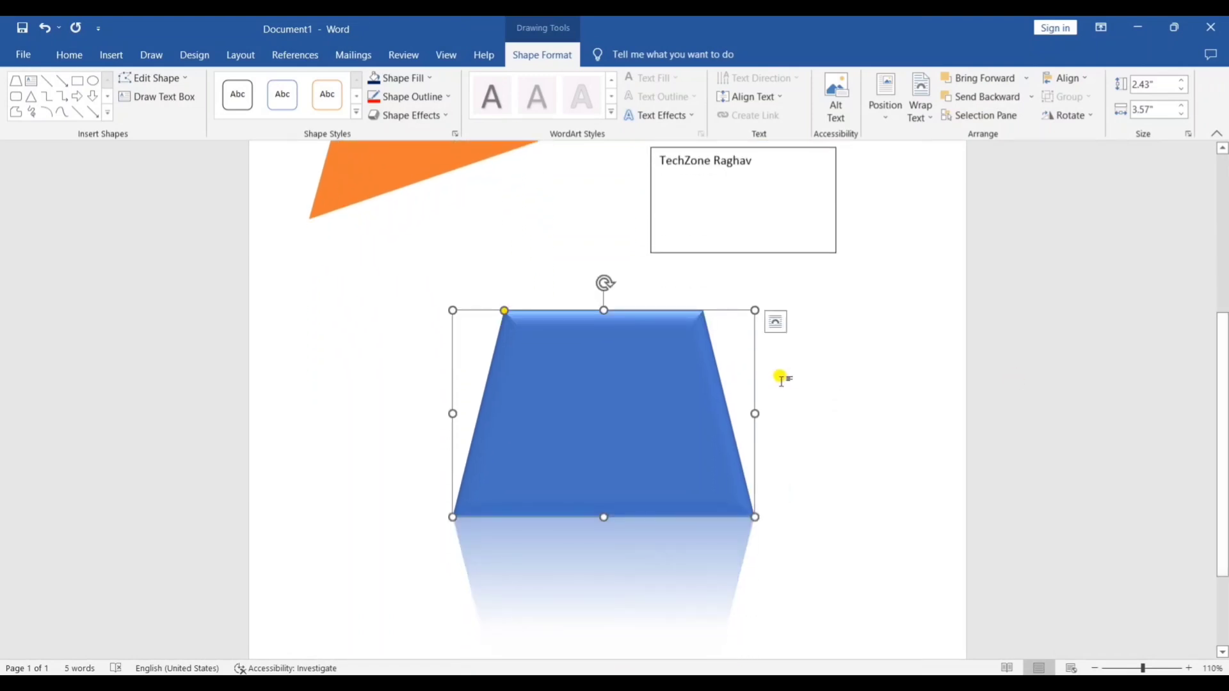
right_click(658, 396)
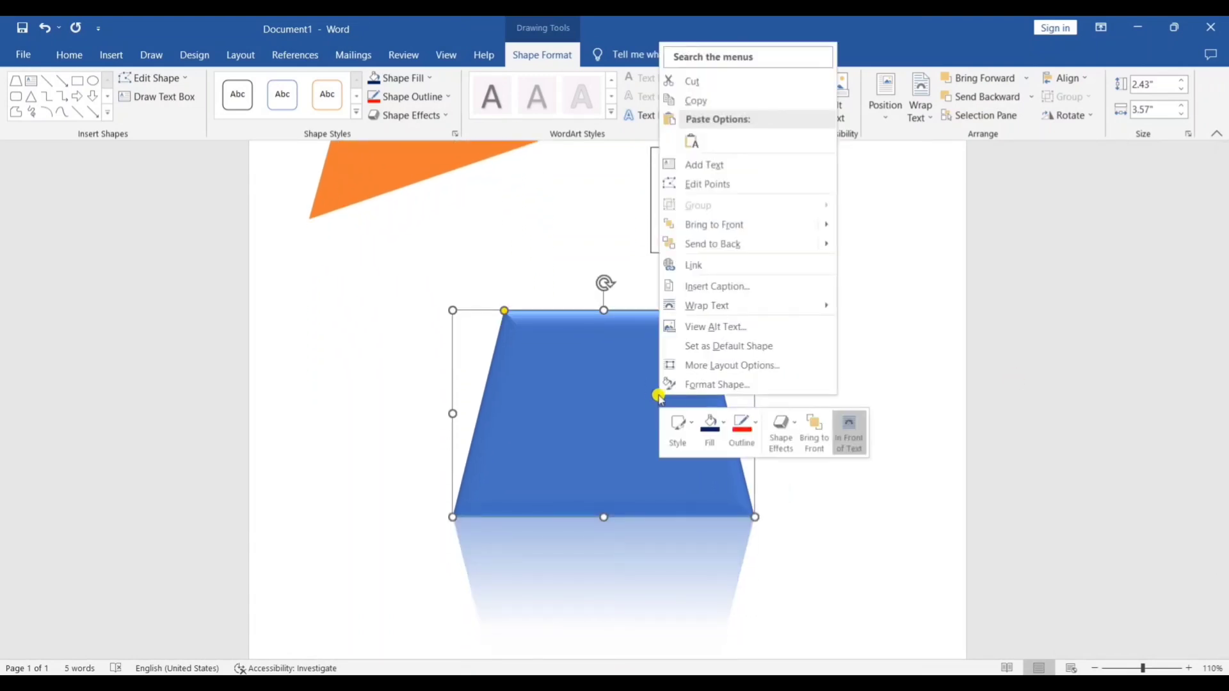
click(749, 441)
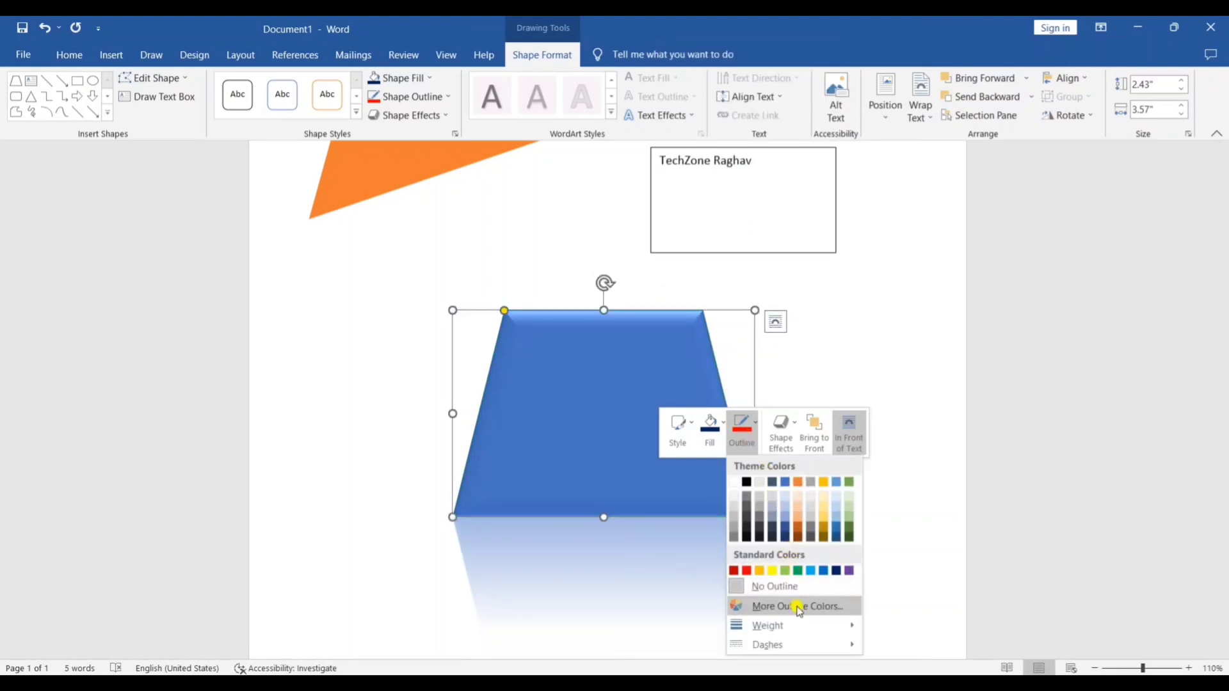
click(811, 443)
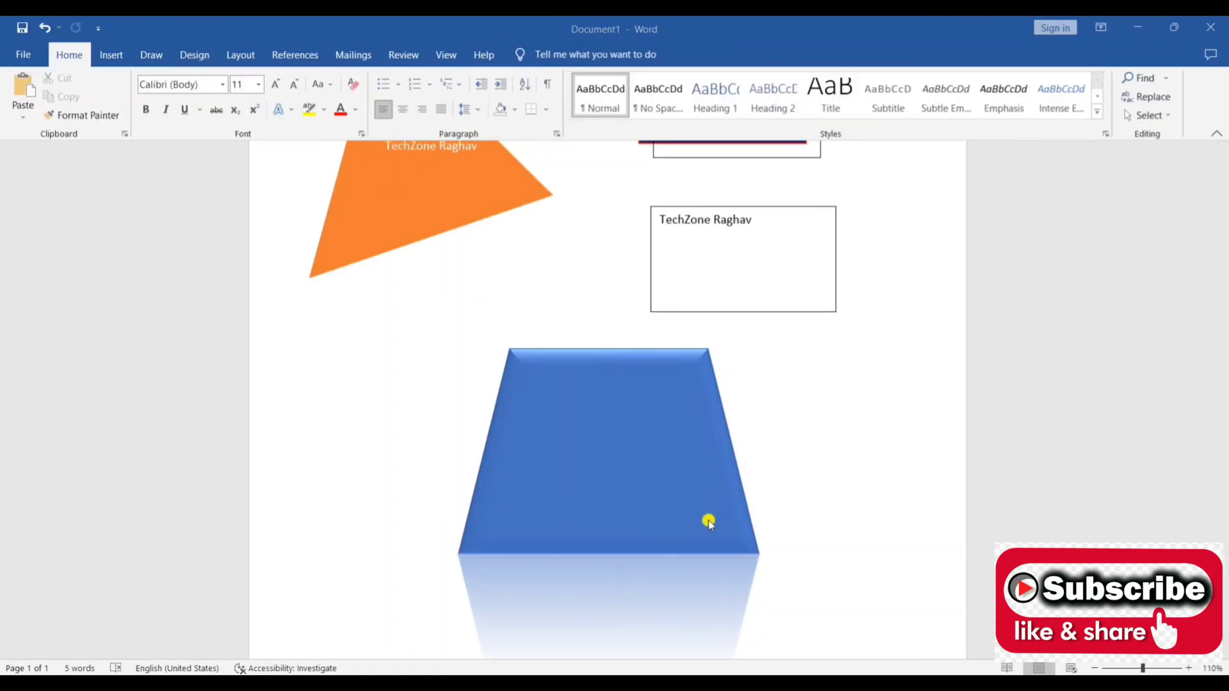
Fill the trapezoid with a custom very dark purple, #1A0333 (RGB 26, 3, 51), at 0% transparency.
click(670, 462)
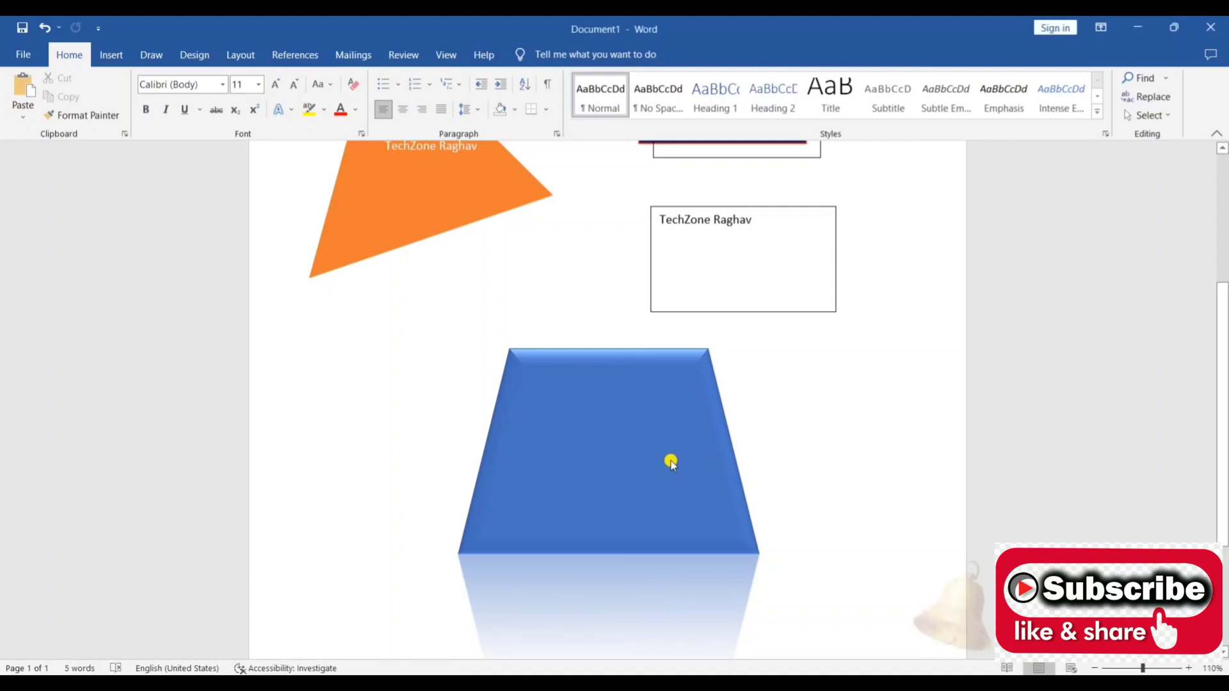
click(632, 441)
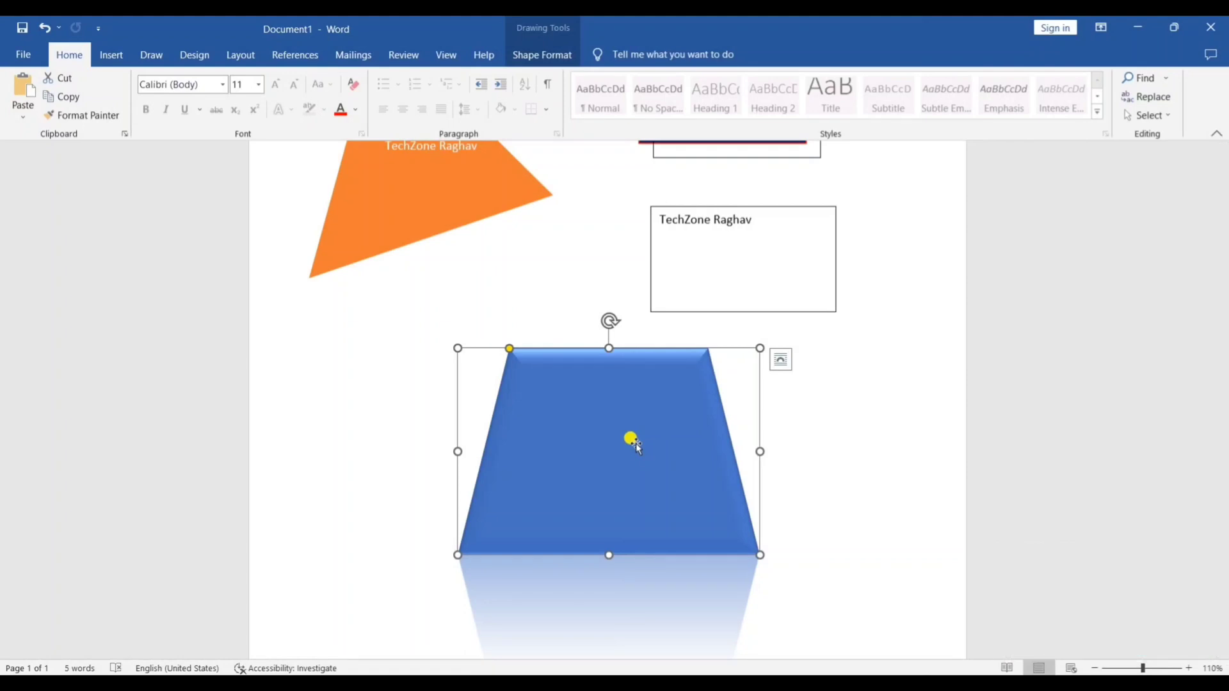
right_click(635, 446)
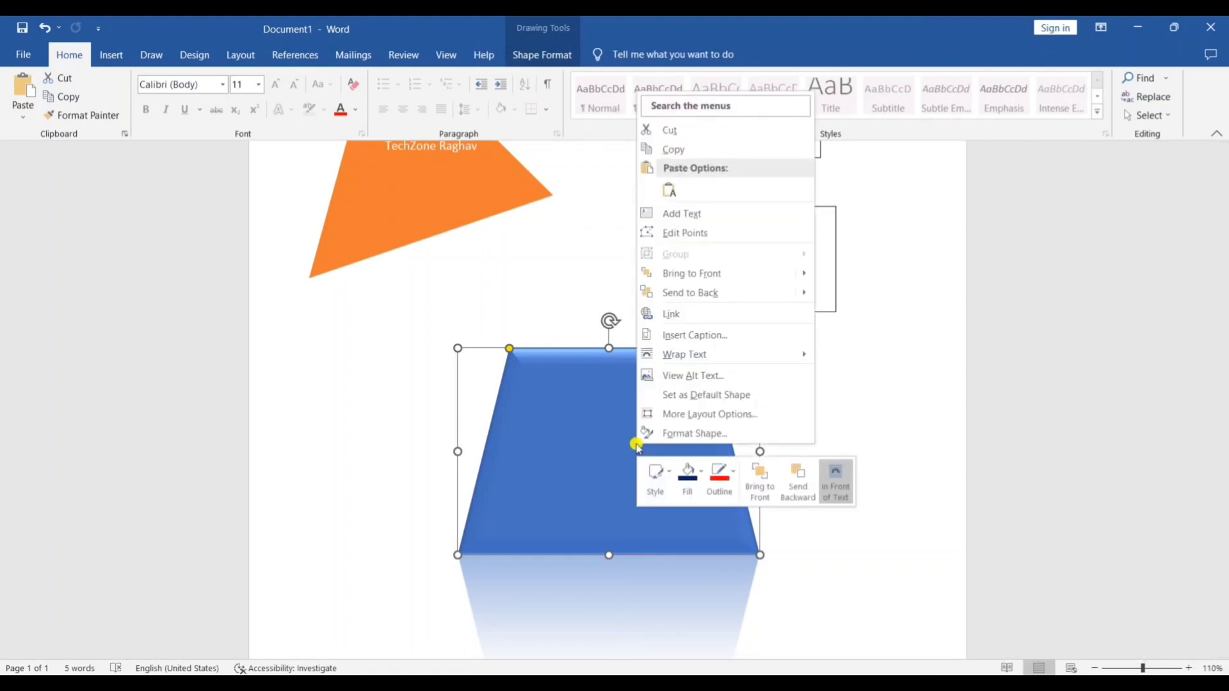
click(690, 492)
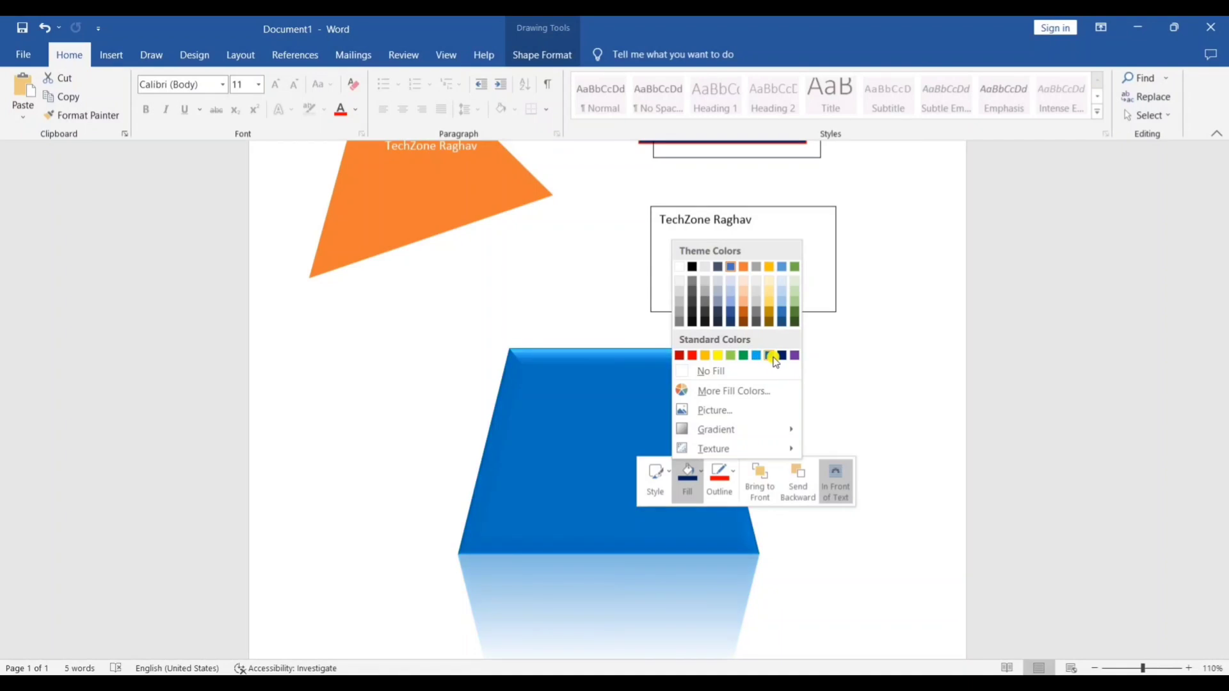
click(748, 392)
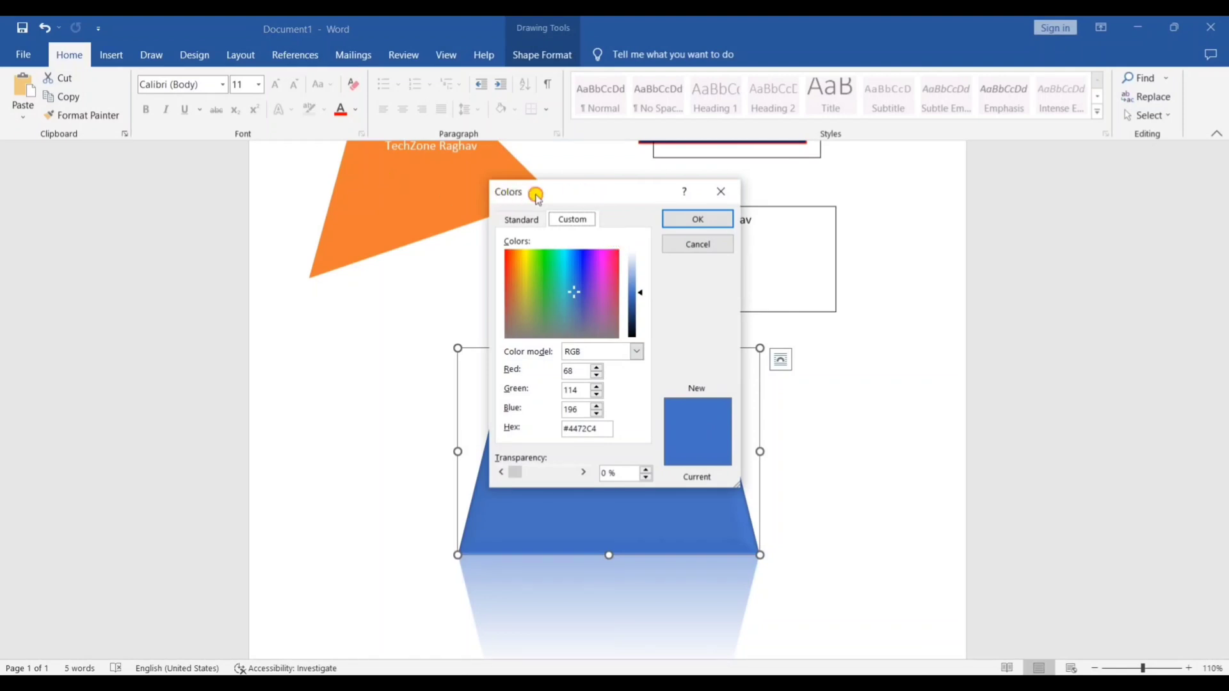
drag(536, 199, 376, 179)
drag(417, 271, 476, 313)
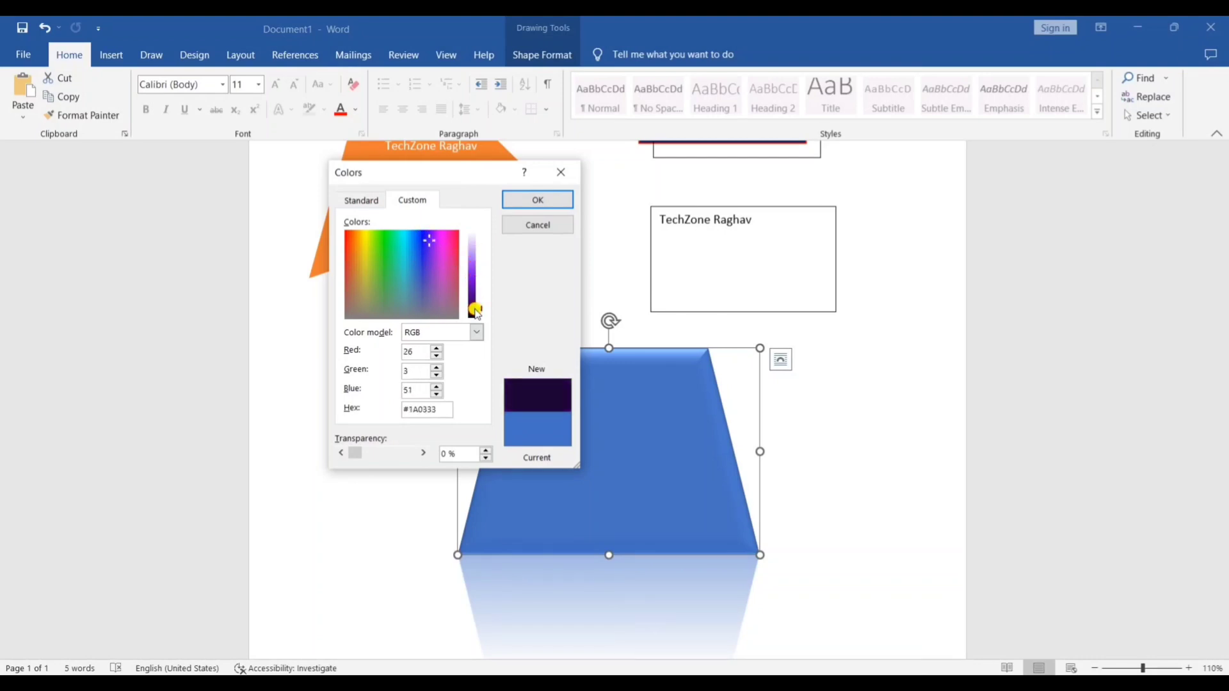
click(518, 203)
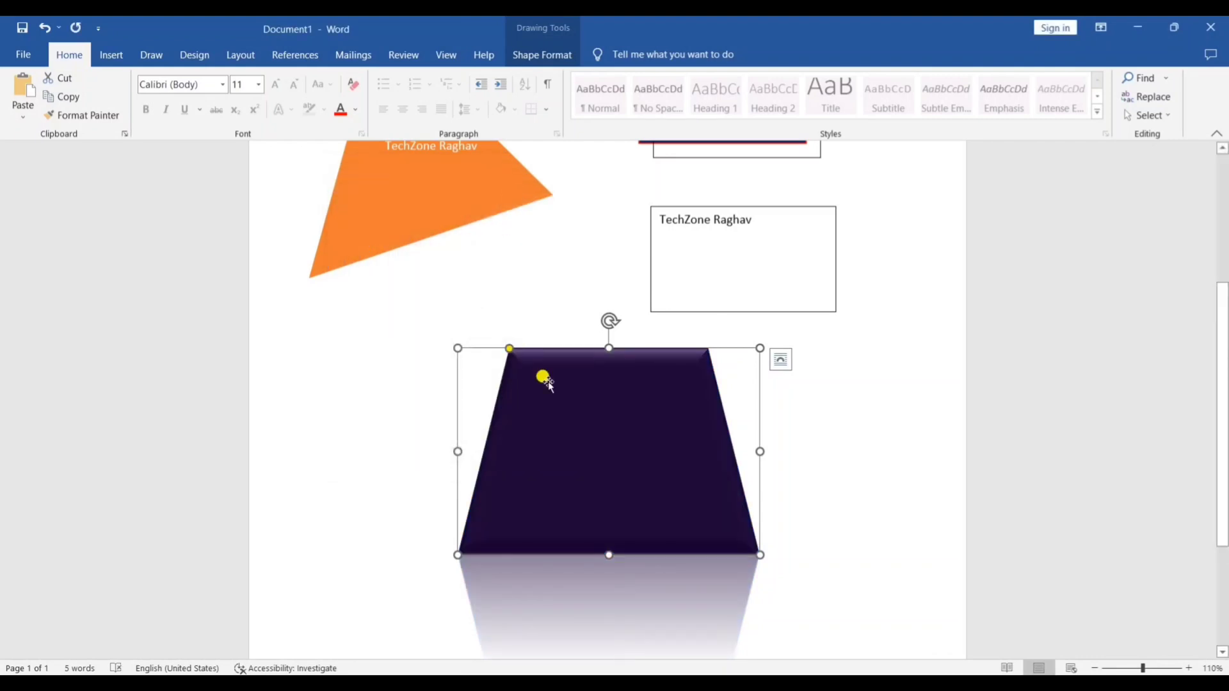
Fill the trapezoid with the picture IMG_20220621_073245 from the Pictures folder.
right_click(557, 415)
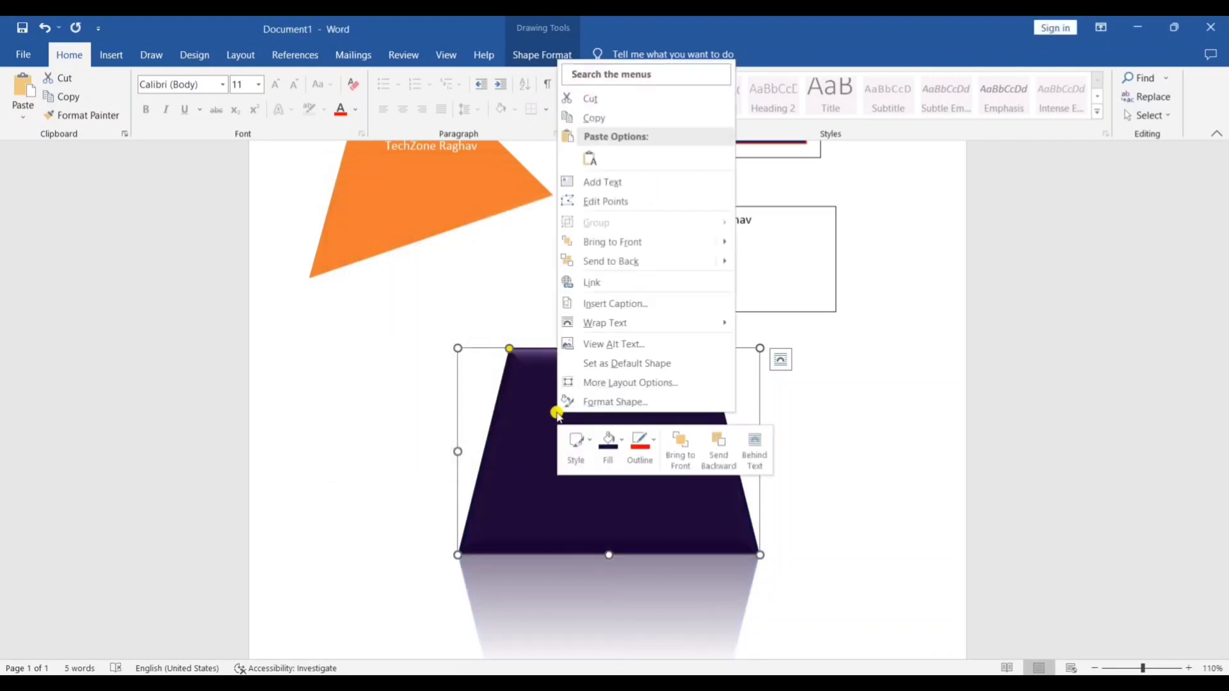
click(612, 457)
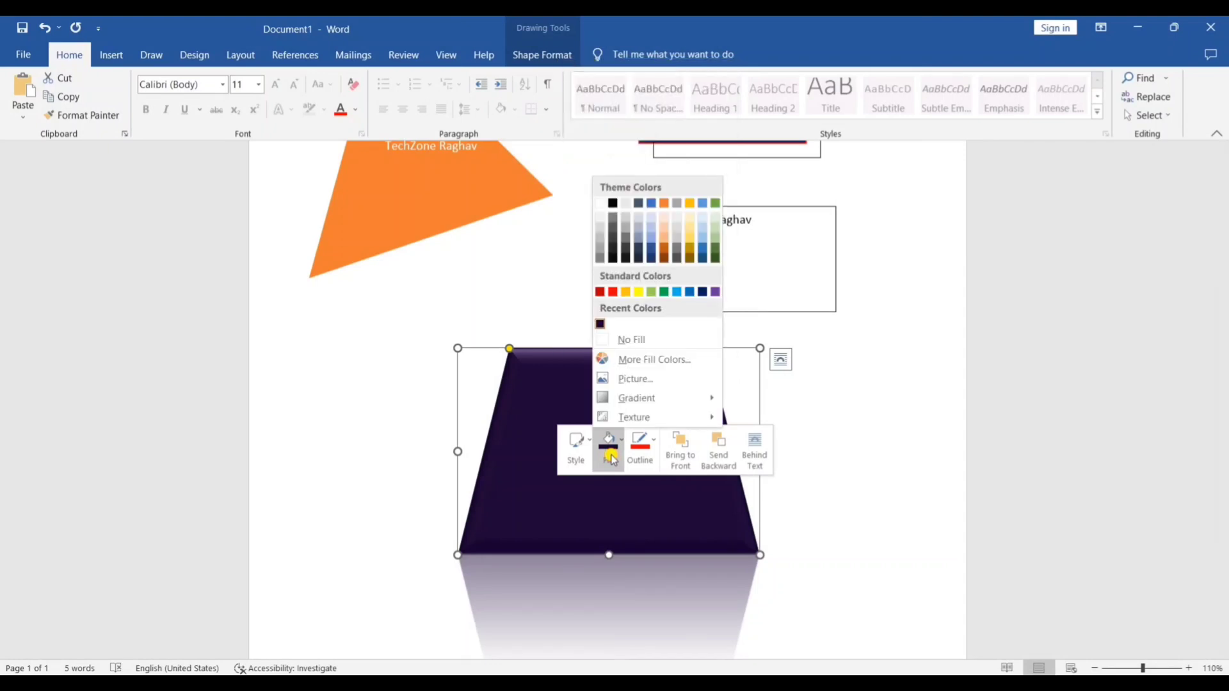
click(659, 383)
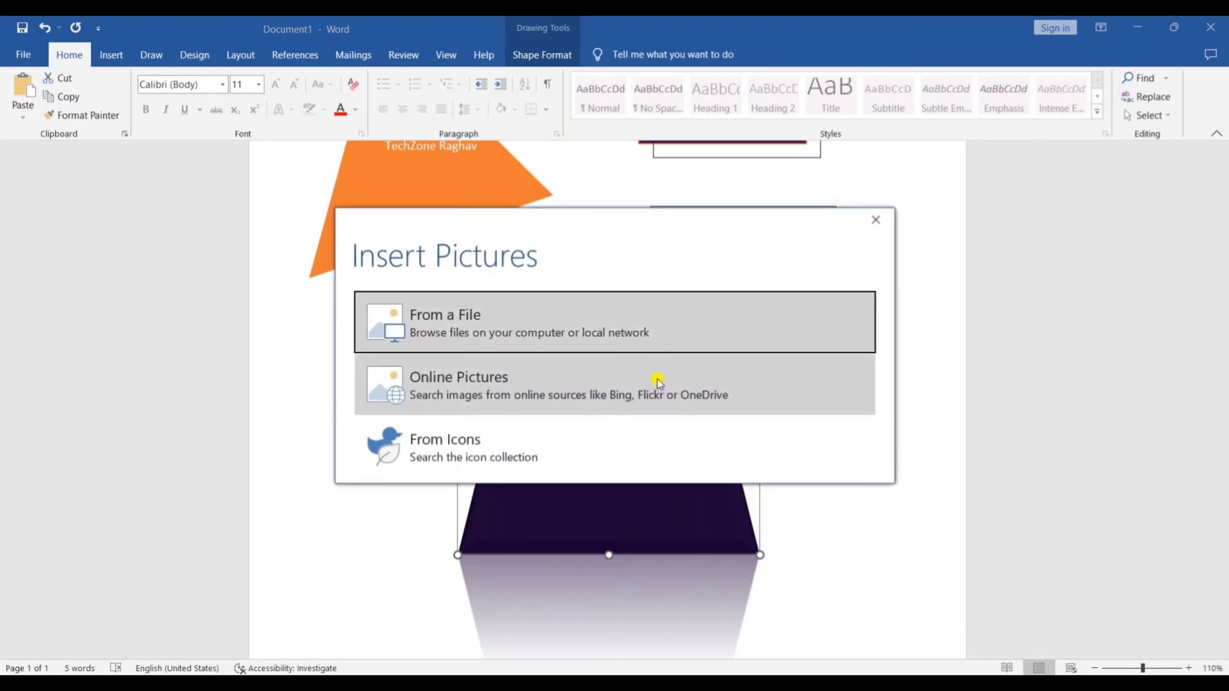
click(485, 337)
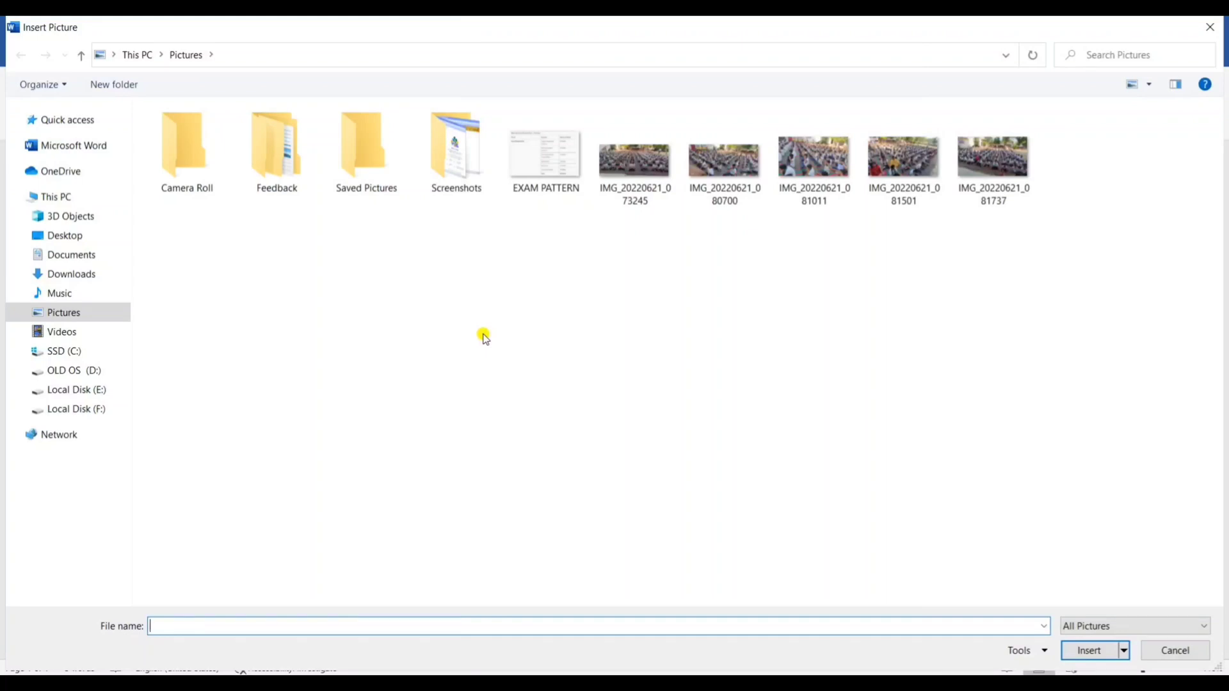
click(642, 176)
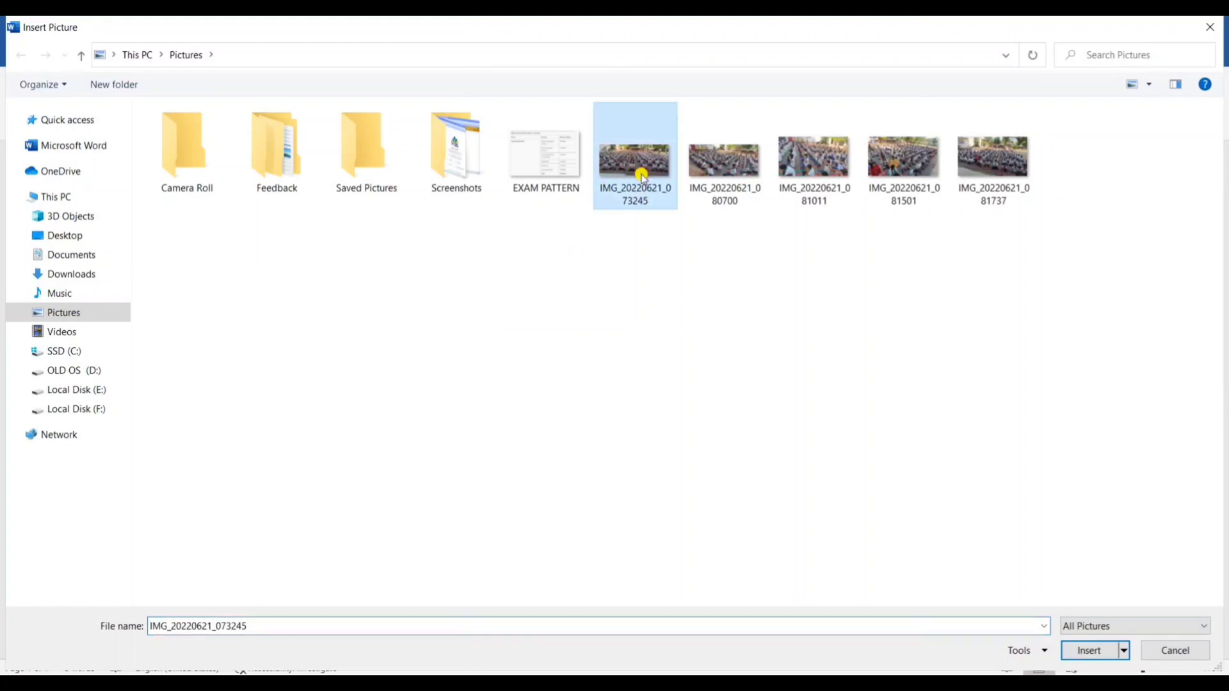
click(1071, 651)
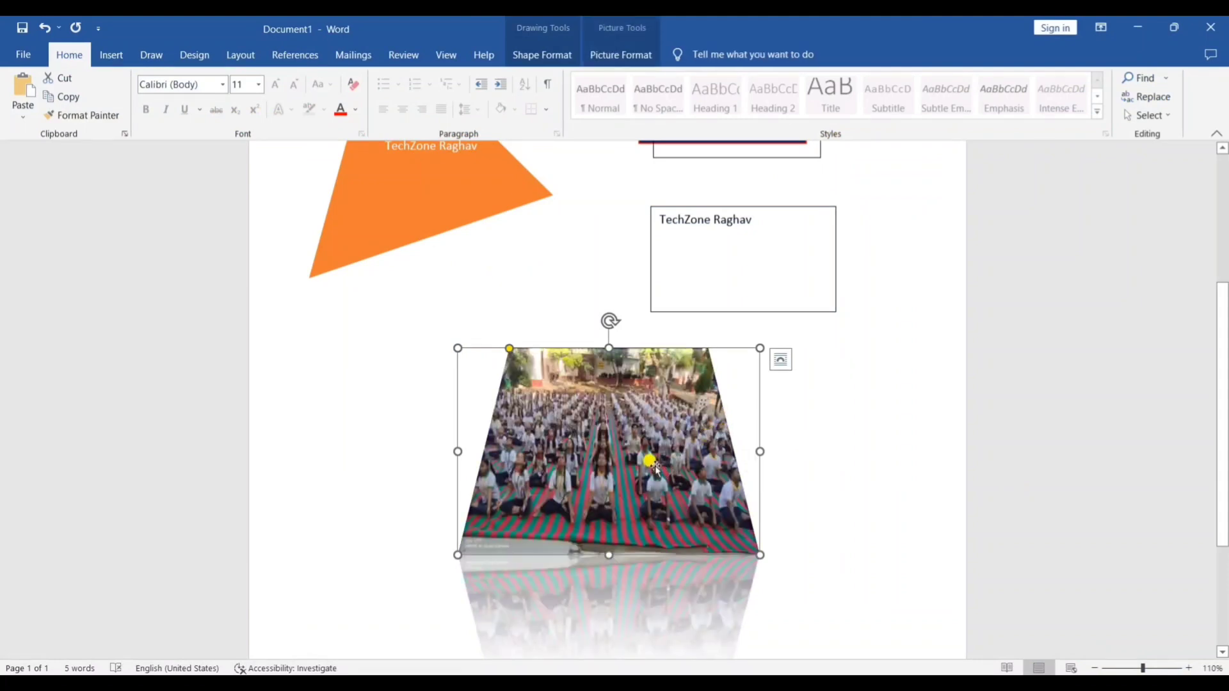
Replace the trapezoid's picture fill with the Linear Down light gradient variation.
right_click(638, 445)
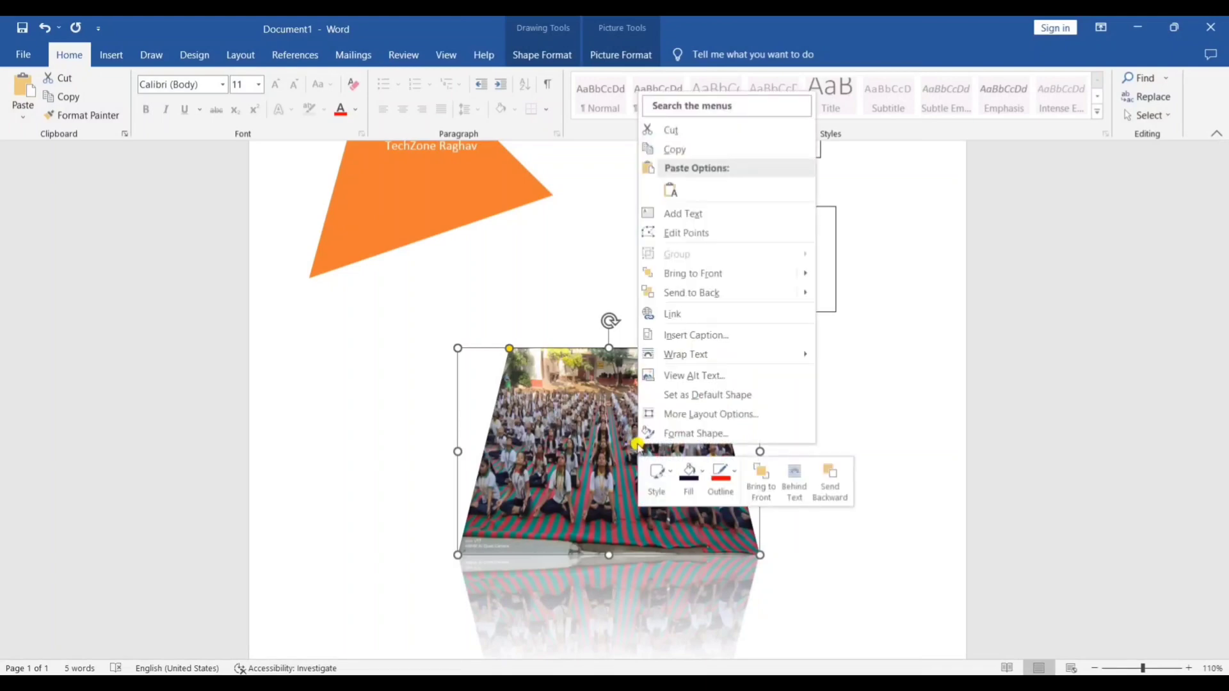
click(699, 485)
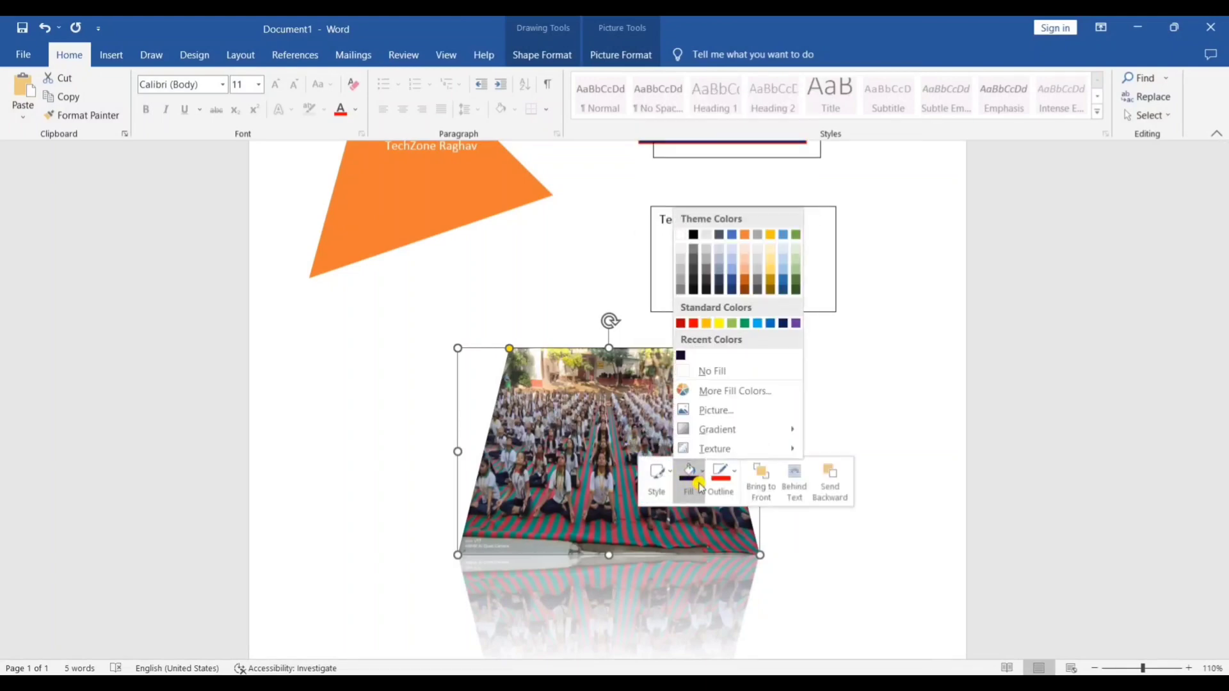
mouse_move(728, 431)
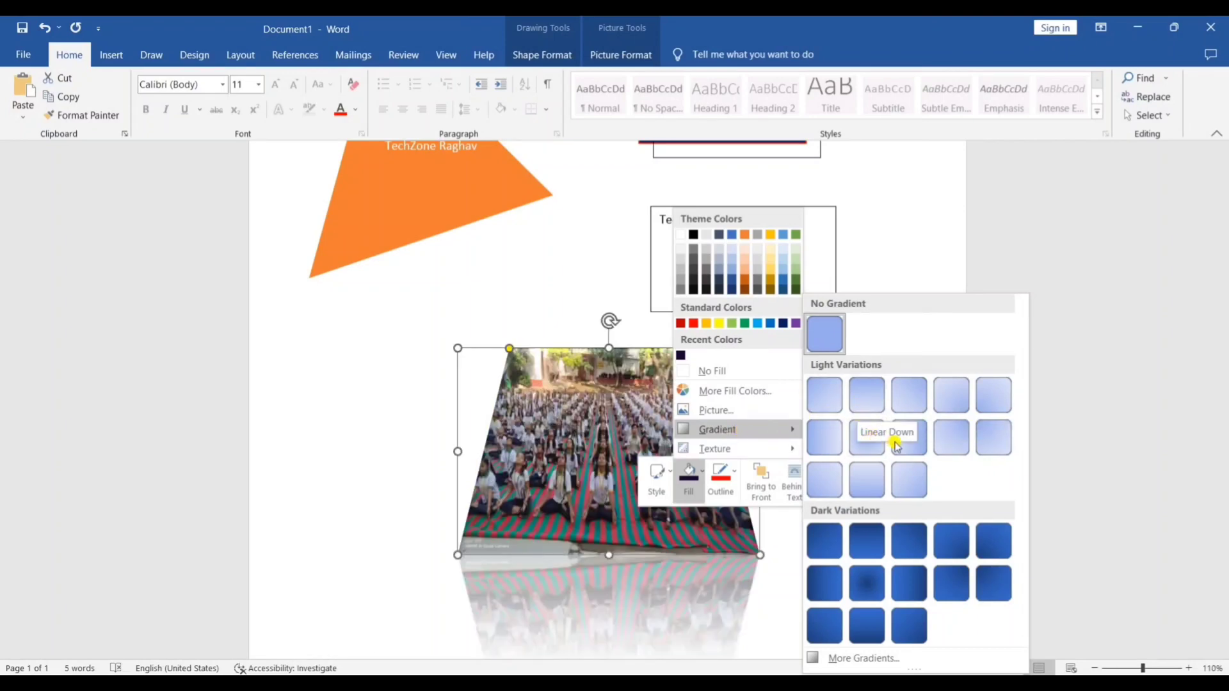
click(873, 396)
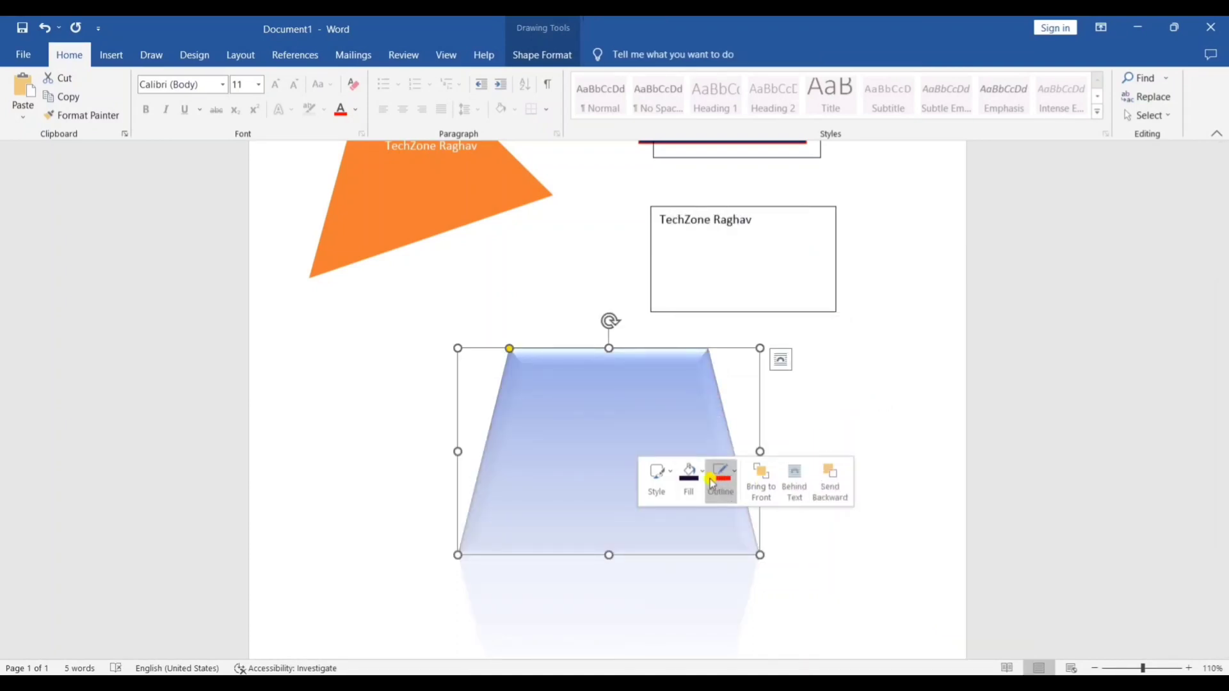
Open the trapezoid's detailed fill settings and replace its gradient with a solid fill in standard red.
click(677, 507)
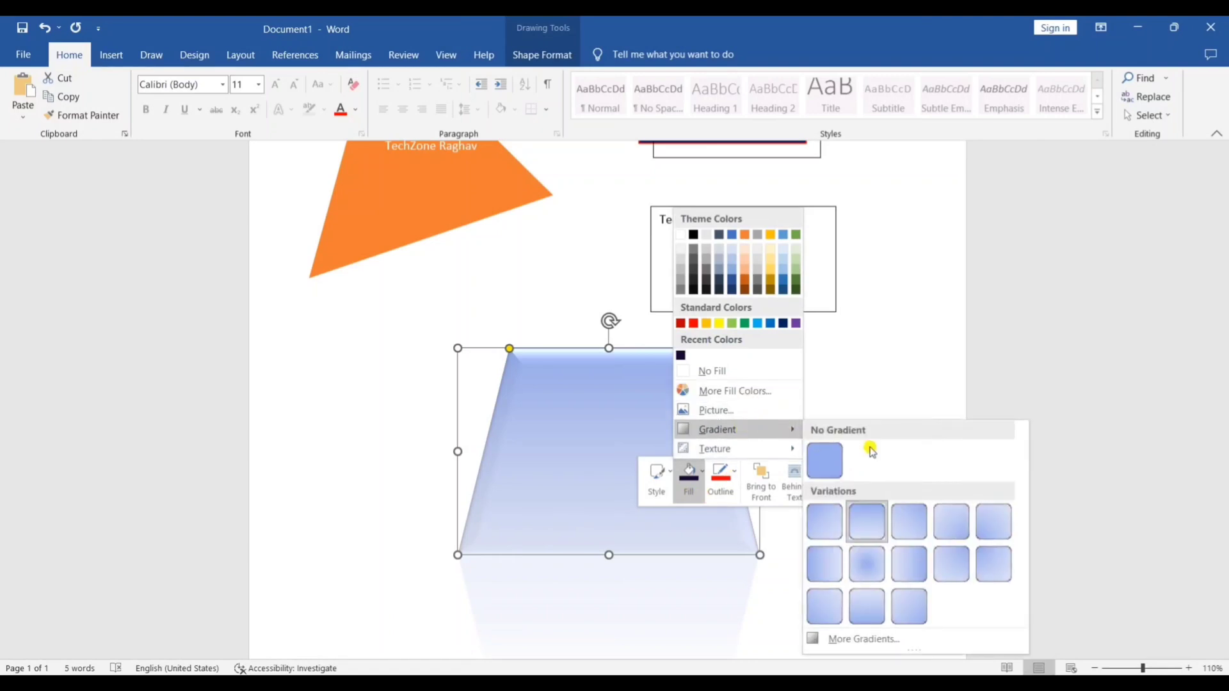
click(879, 640)
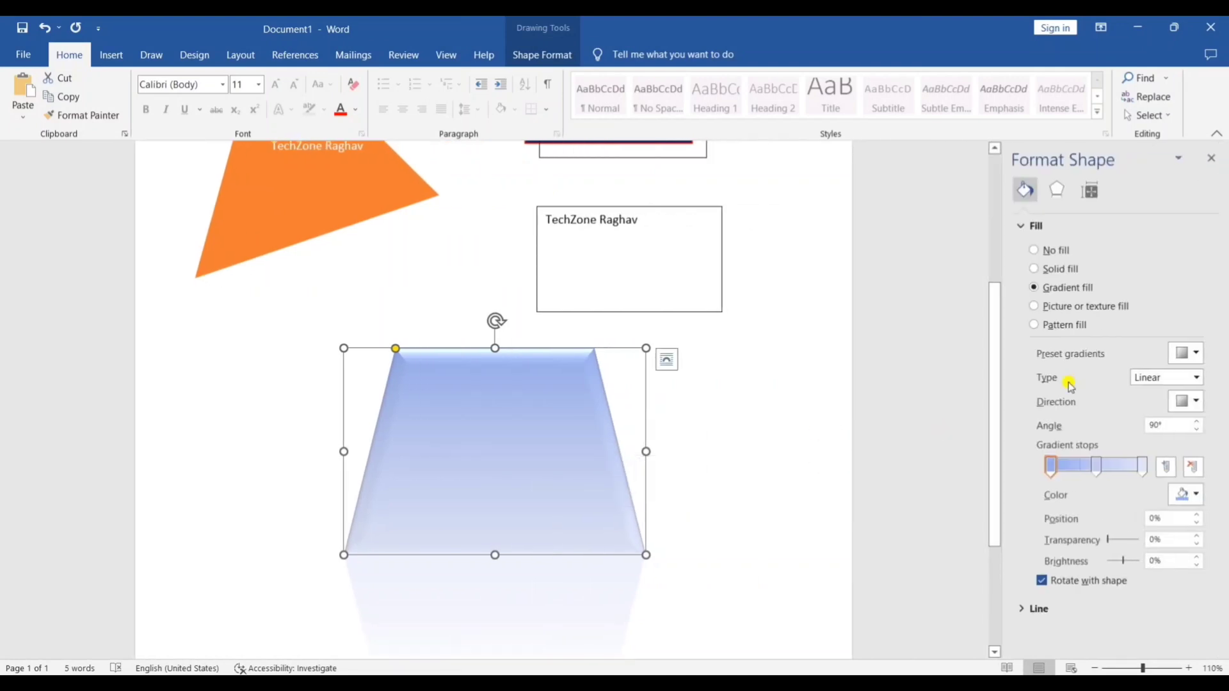
click(1035, 269)
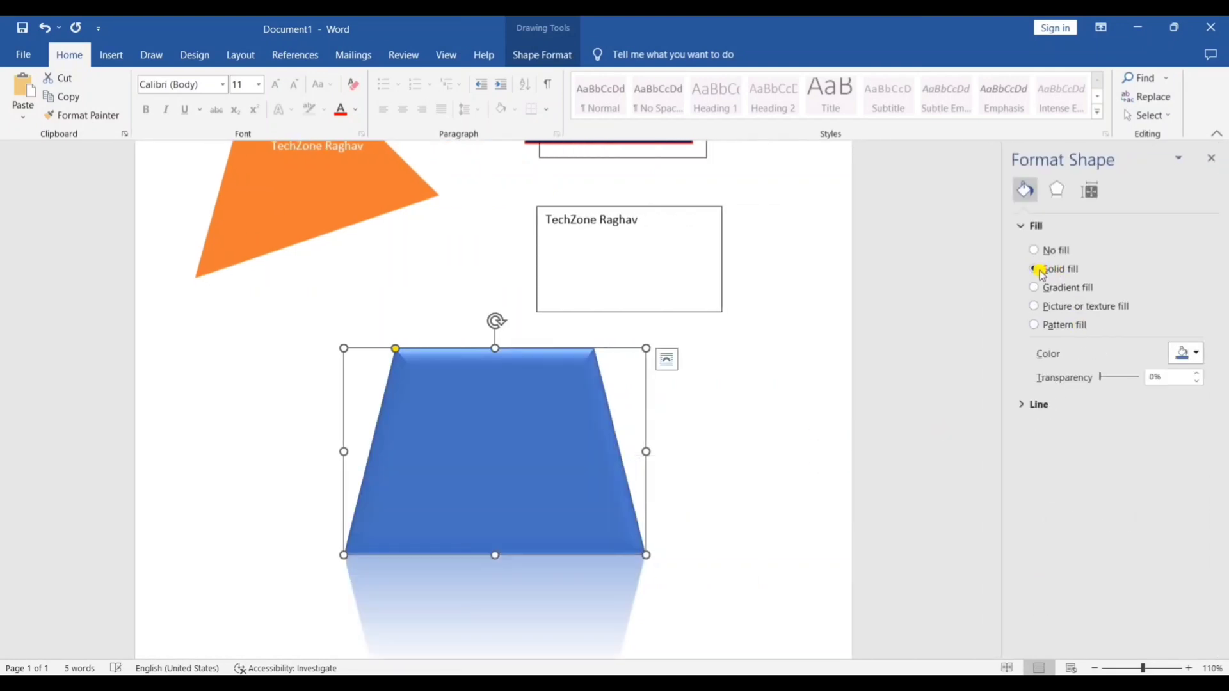
click(1190, 352)
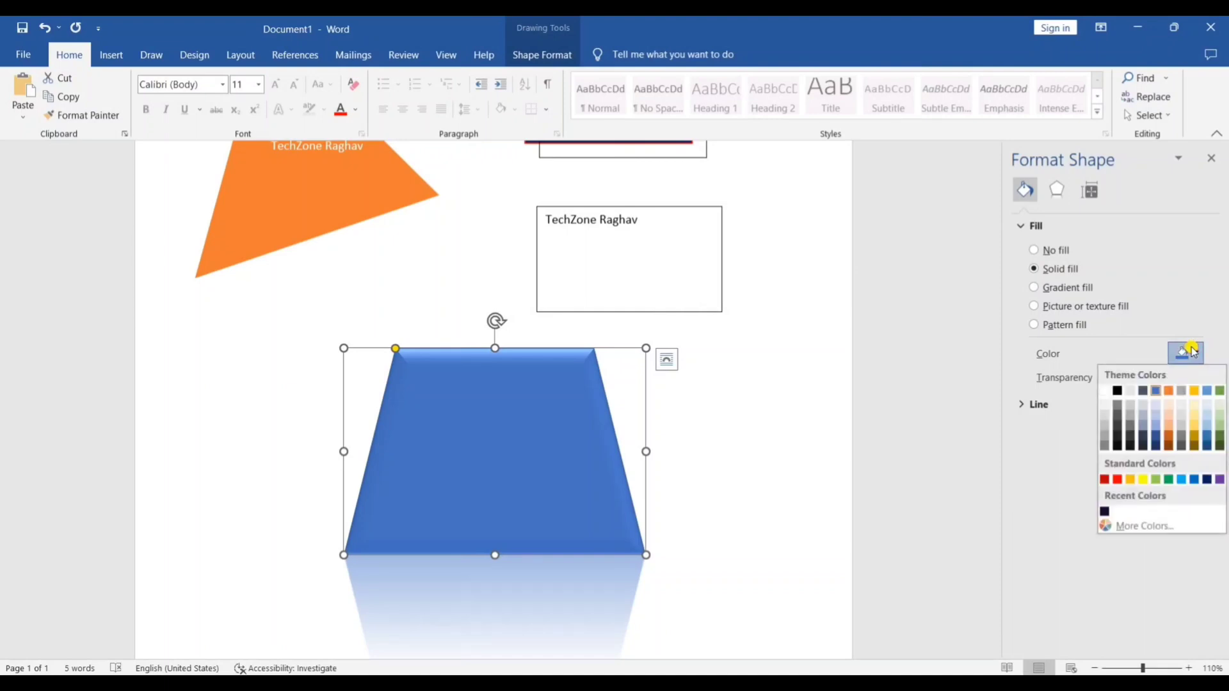
click(1117, 480)
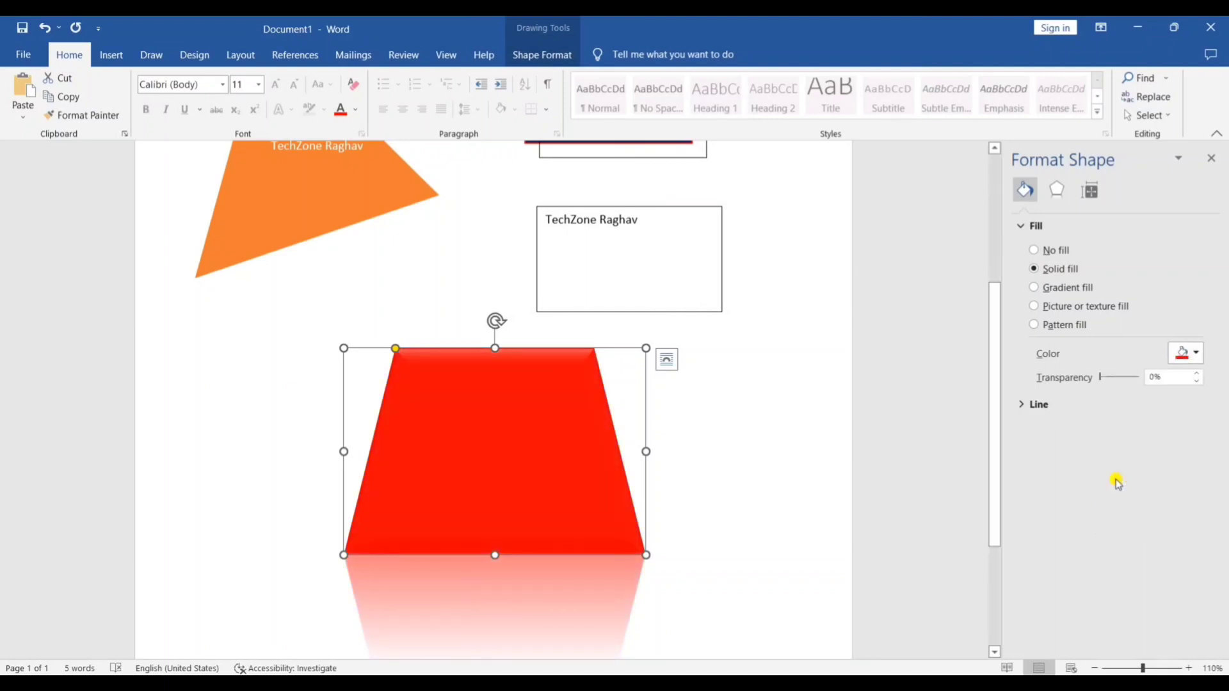
Switch the trapezoid to a gradient fill, trying the gold preset before applying the matching orange preset with a linear 270° direction.
click(1065, 289)
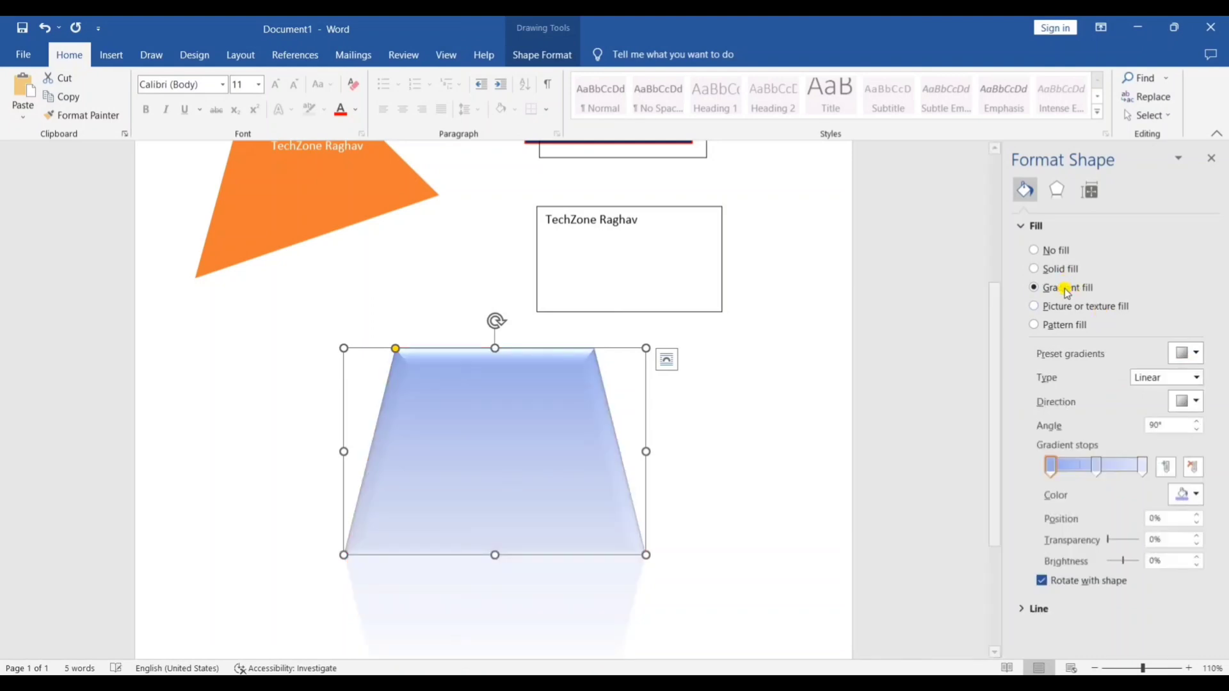
click(1192, 358)
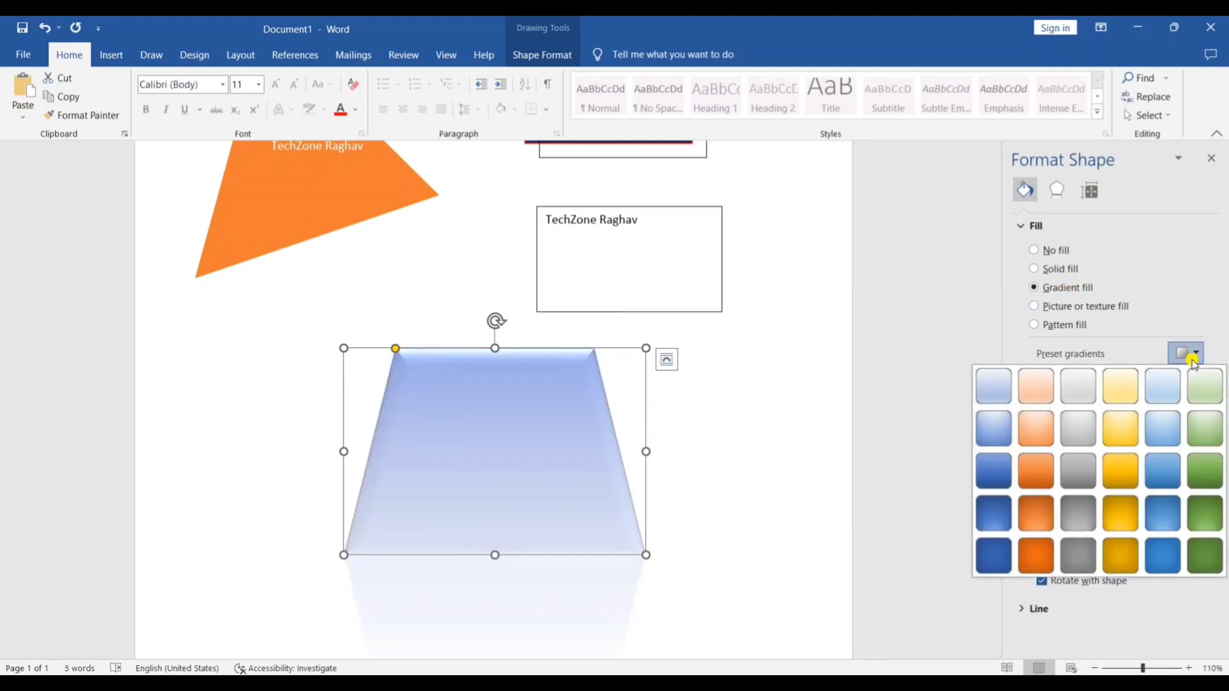
click(1138, 472)
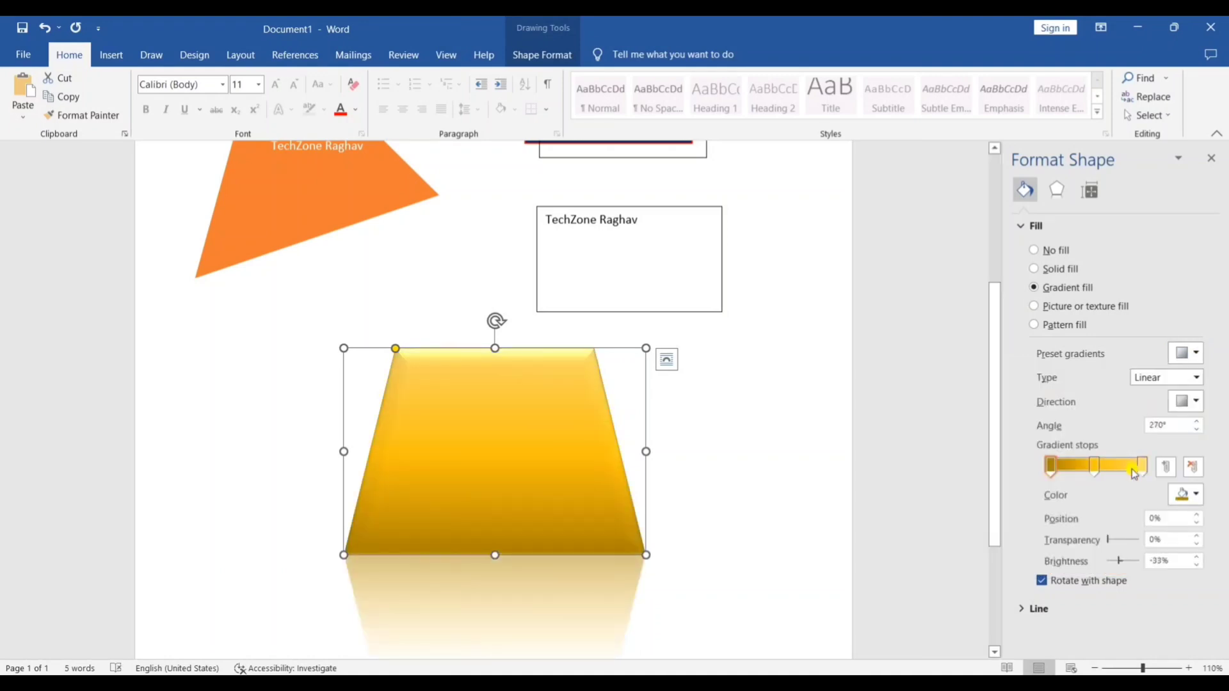
click(1181, 355)
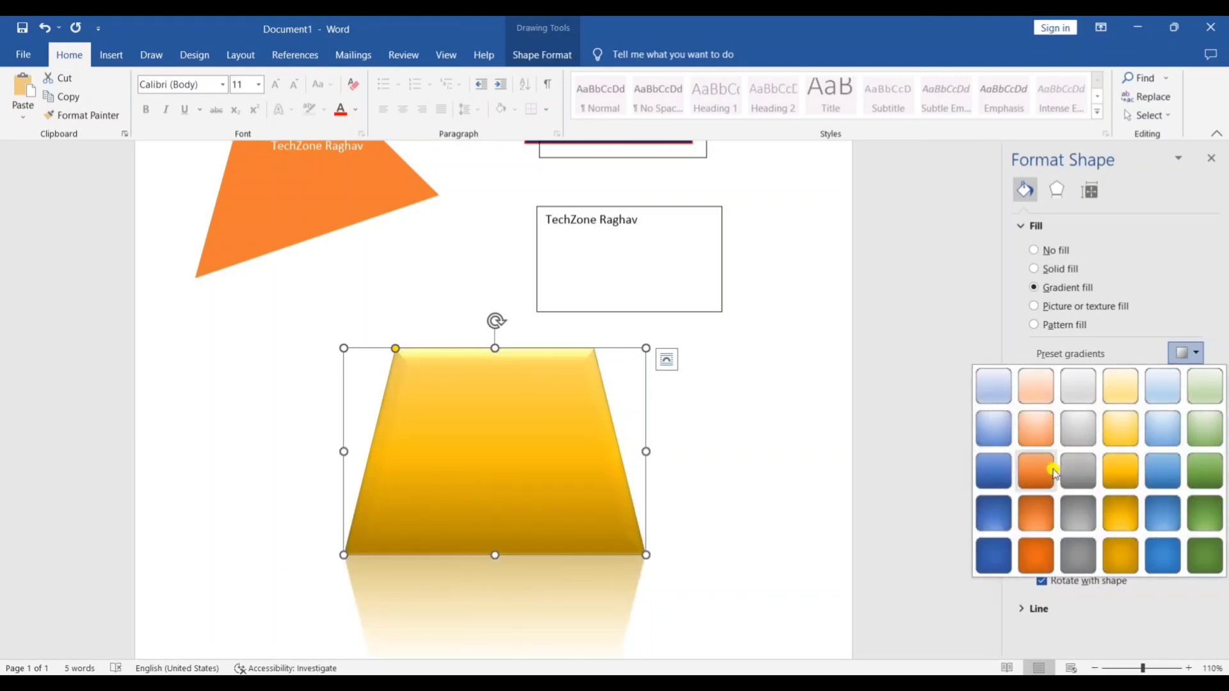
click(1043, 470)
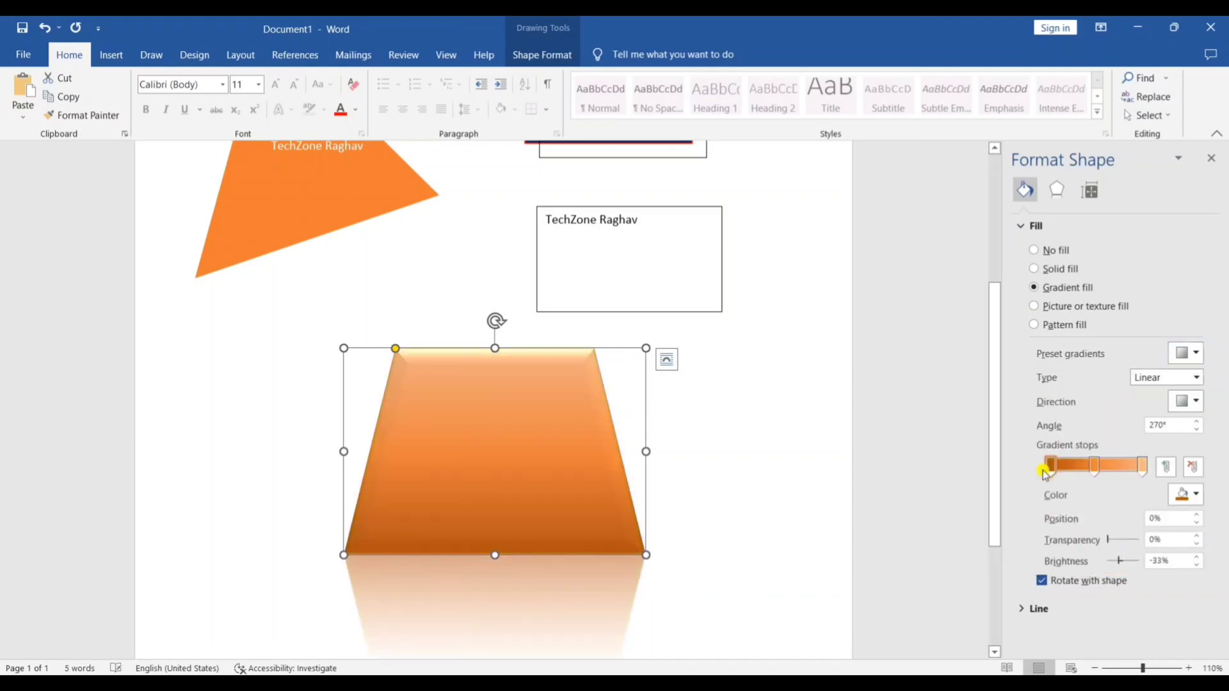
click(1180, 402)
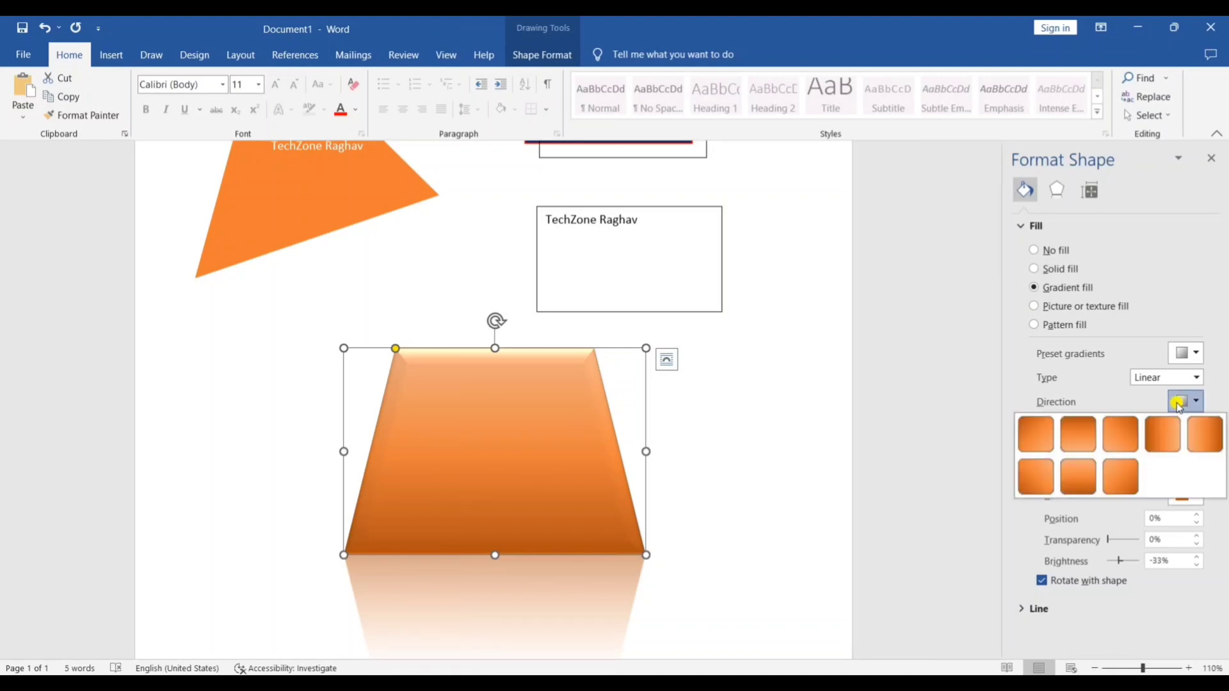
click(1087, 468)
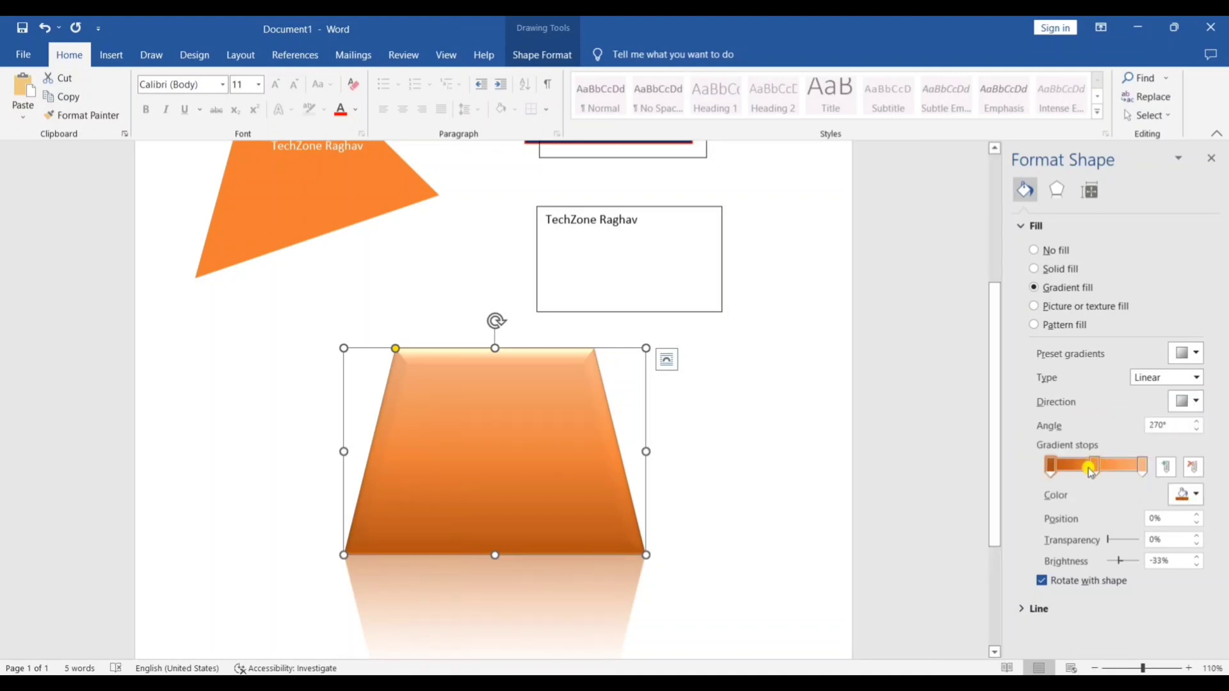
Move the middle stop of the trapezoid's orange gradient to 72% and colour it standard yellow.
click(1098, 467)
mouse_move(1103, 467)
mouse_down()
mouse_move(1131, 467)
mouse_move(1070, 468)
mouse_move(1119, 471)
mouse_up()
click(1186, 494)
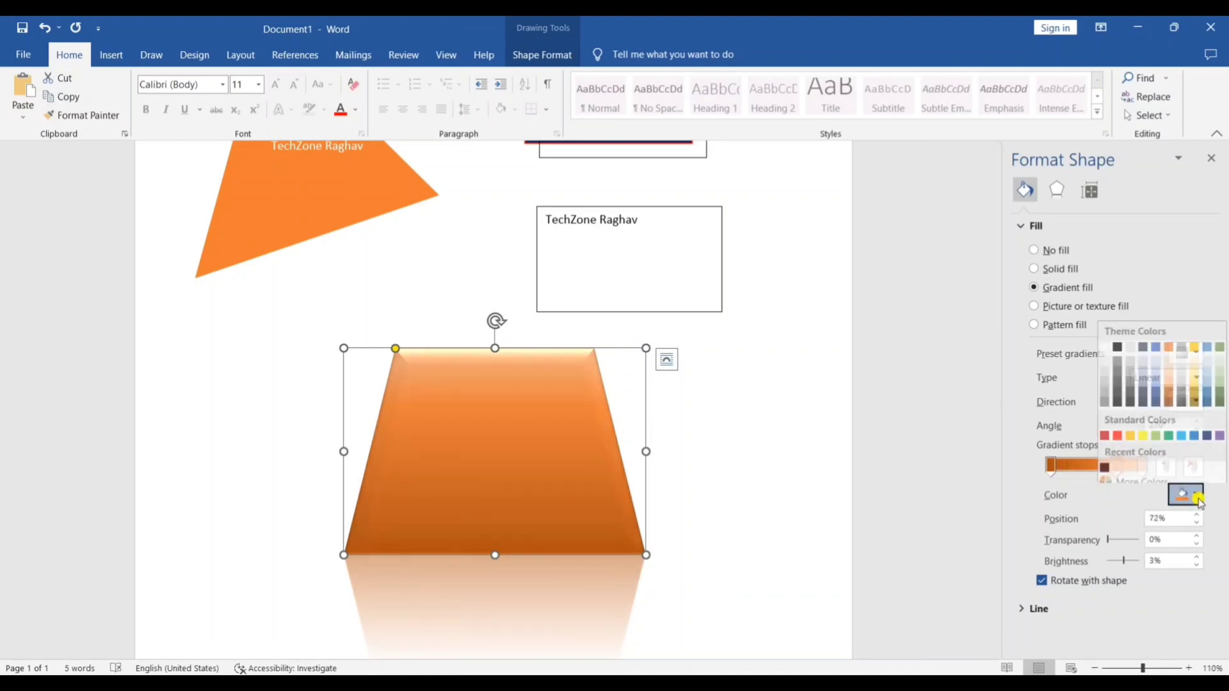
click(1143, 429)
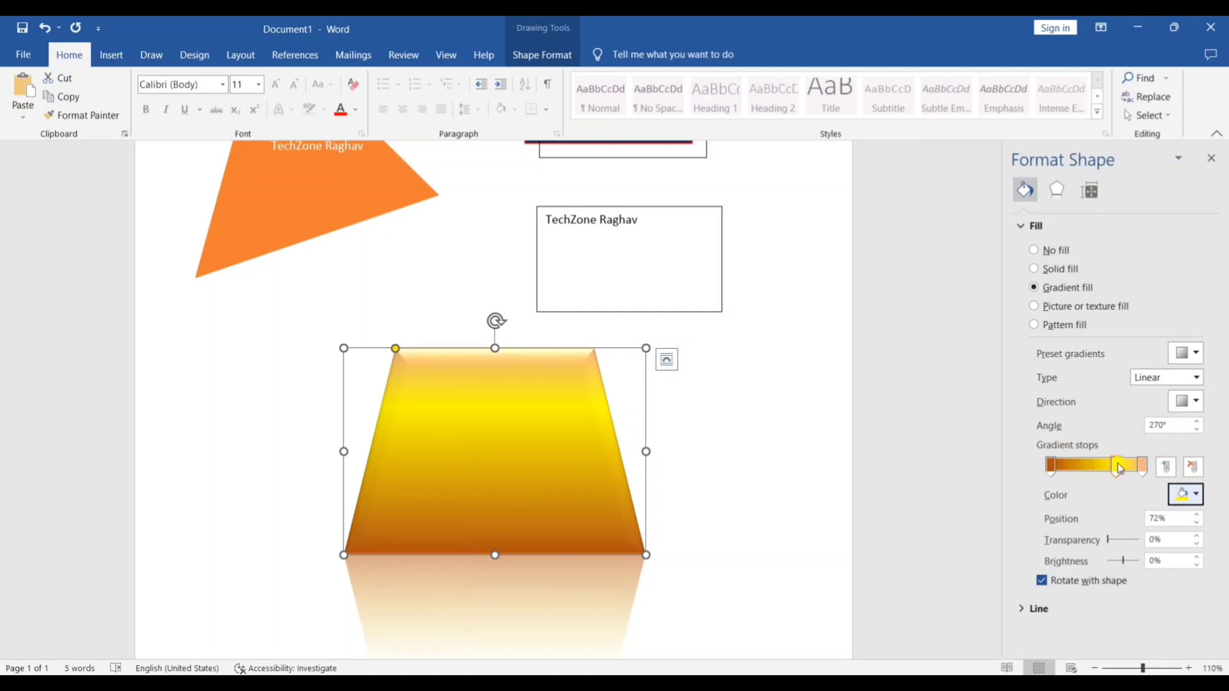
Adjust the yellow gradient stop to 58% position, 23% transparency and 17% brightness, and recolour it standard dark blue.
mouse_move(1115, 466)
mouse_down()
mouse_move(1064, 466)
mouse_move(1124, 469)
mouse_move(1102, 468)
mouse_up()
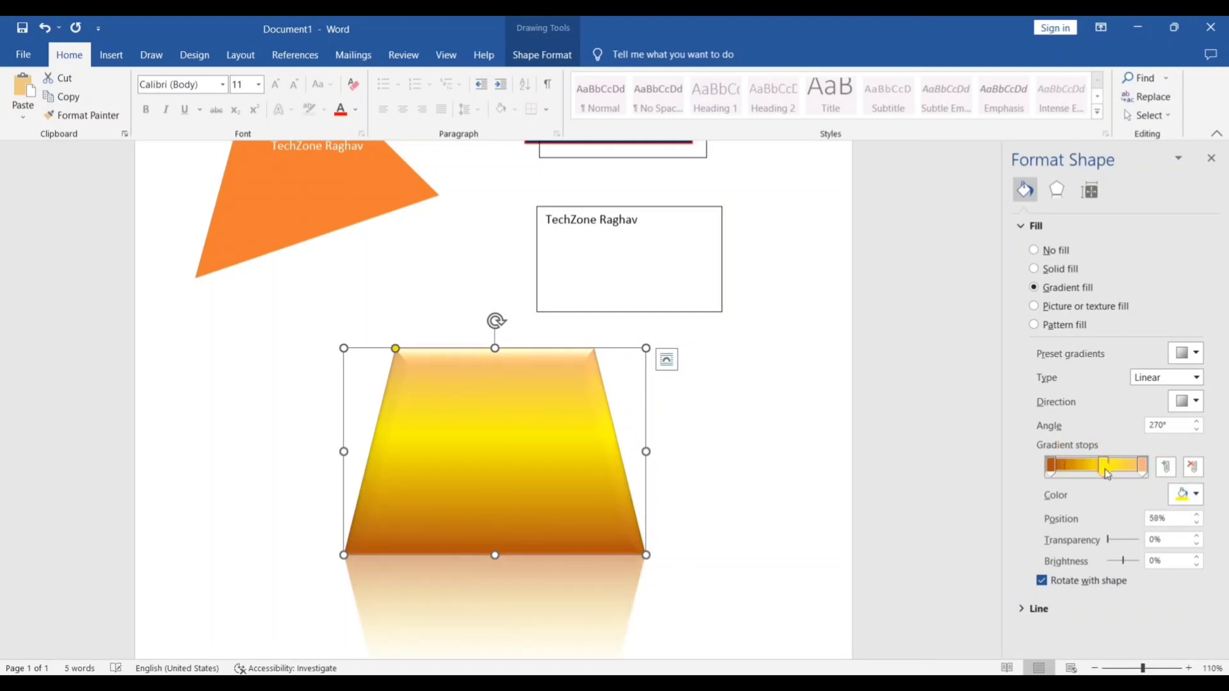
mouse_move(1108, 545)
mouse_down()
mouse_move(1125, 541)
mouse_move(1111, 544)
mouse_move(1124, 559)
mouse_up()
click(1185, 497)
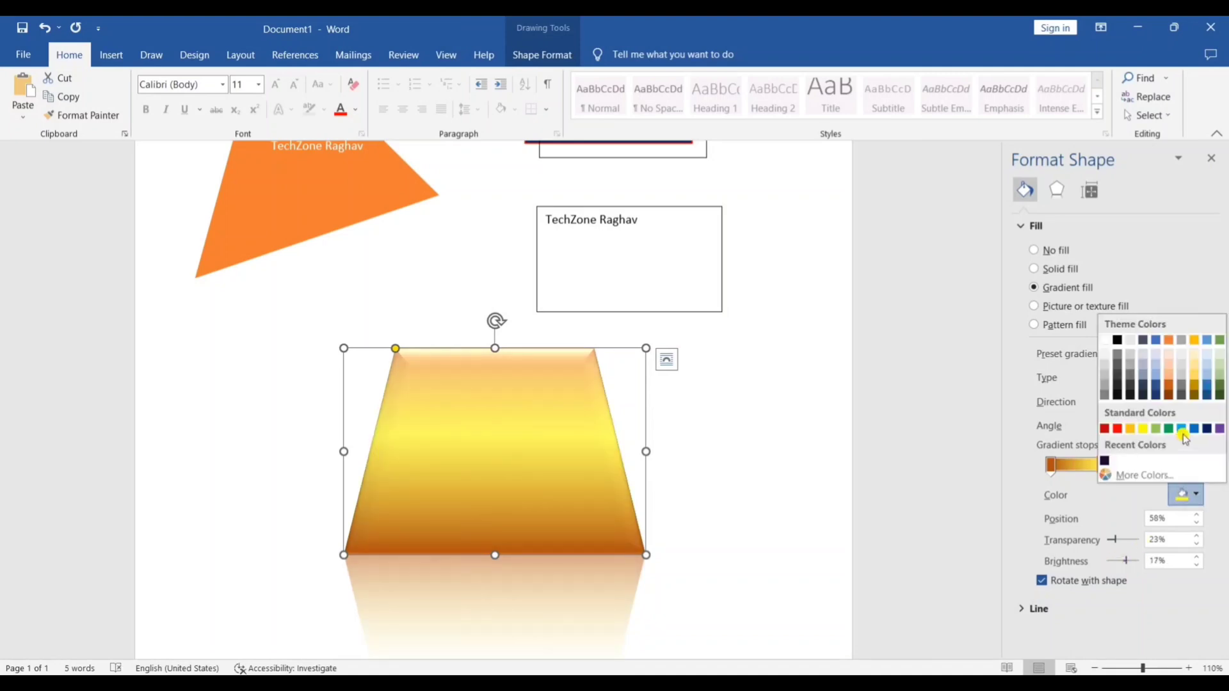
click(1204, 428)
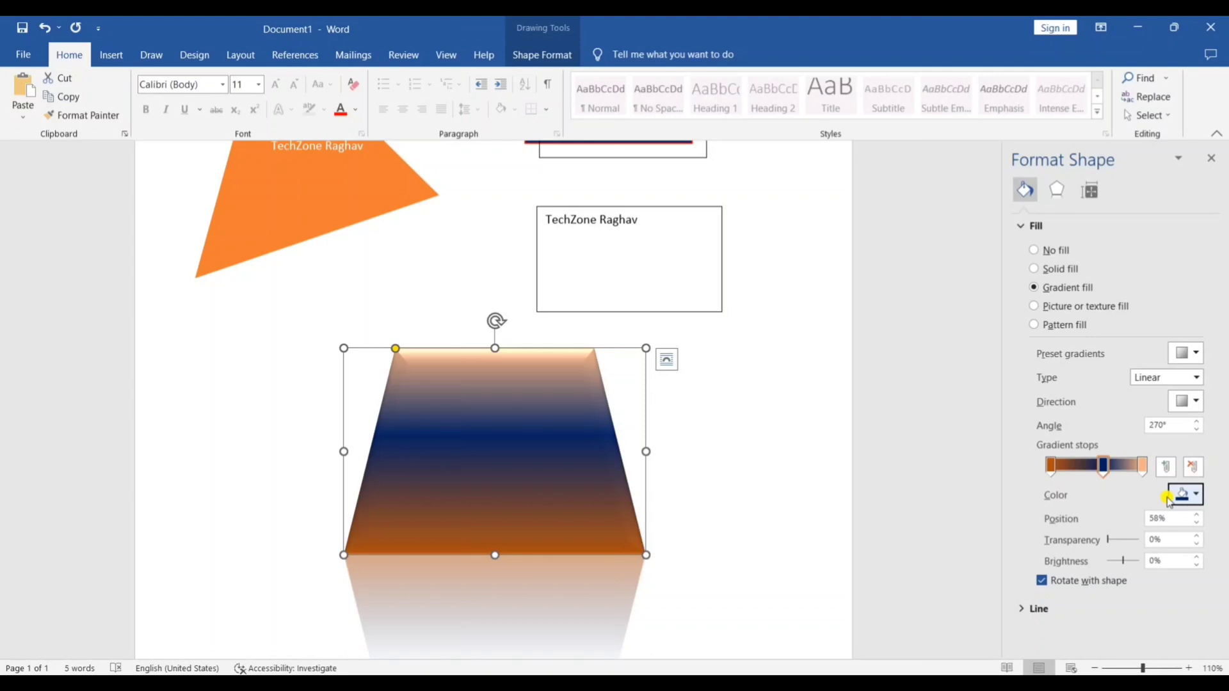
Make the trapezoid's gradient Radial and rearrange its stops, with light orange at 72% and dark blue at the end.
click(1182, 378)
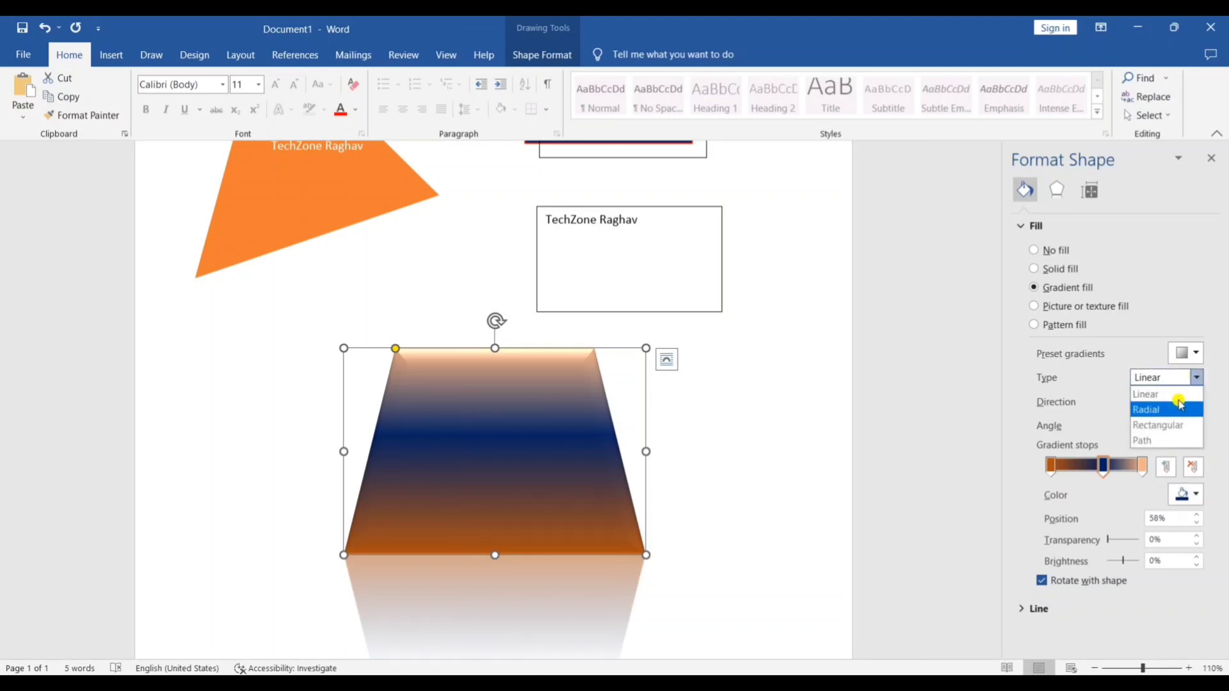
click(1180, 409)
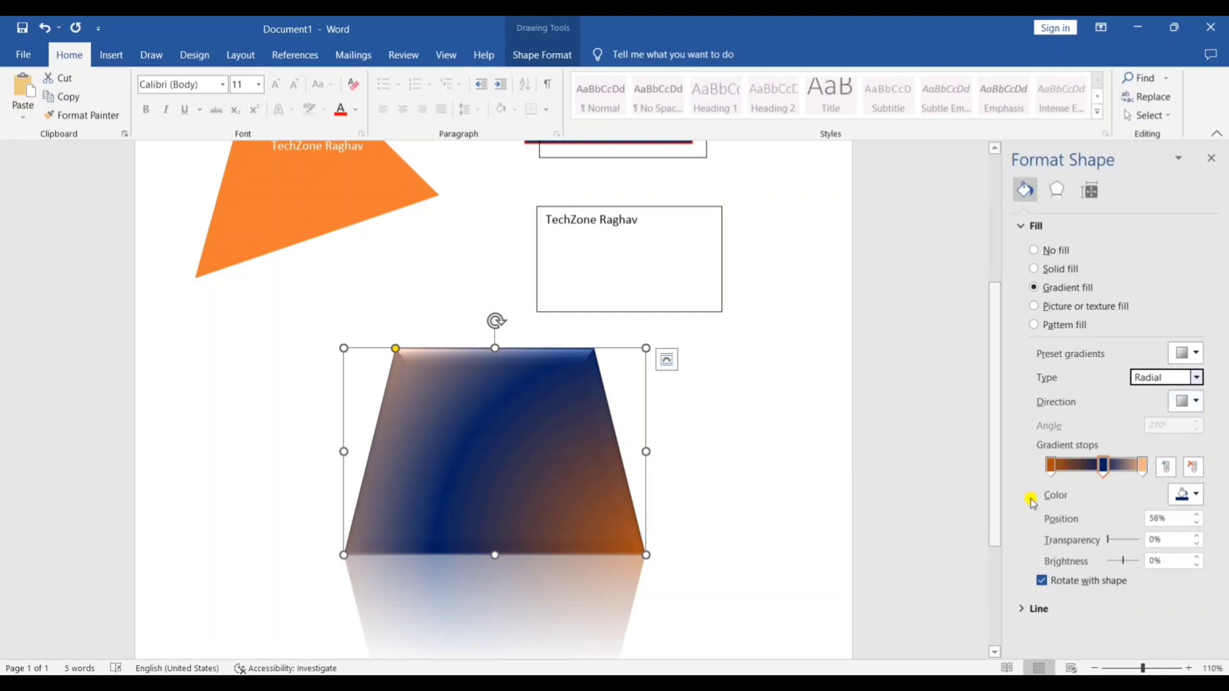
mouse_move(1103, 466)
mouse_down()
mouse_move(1060, 465)
mouse_move(1117, 467)
mouse_up()
click(1144, 469)
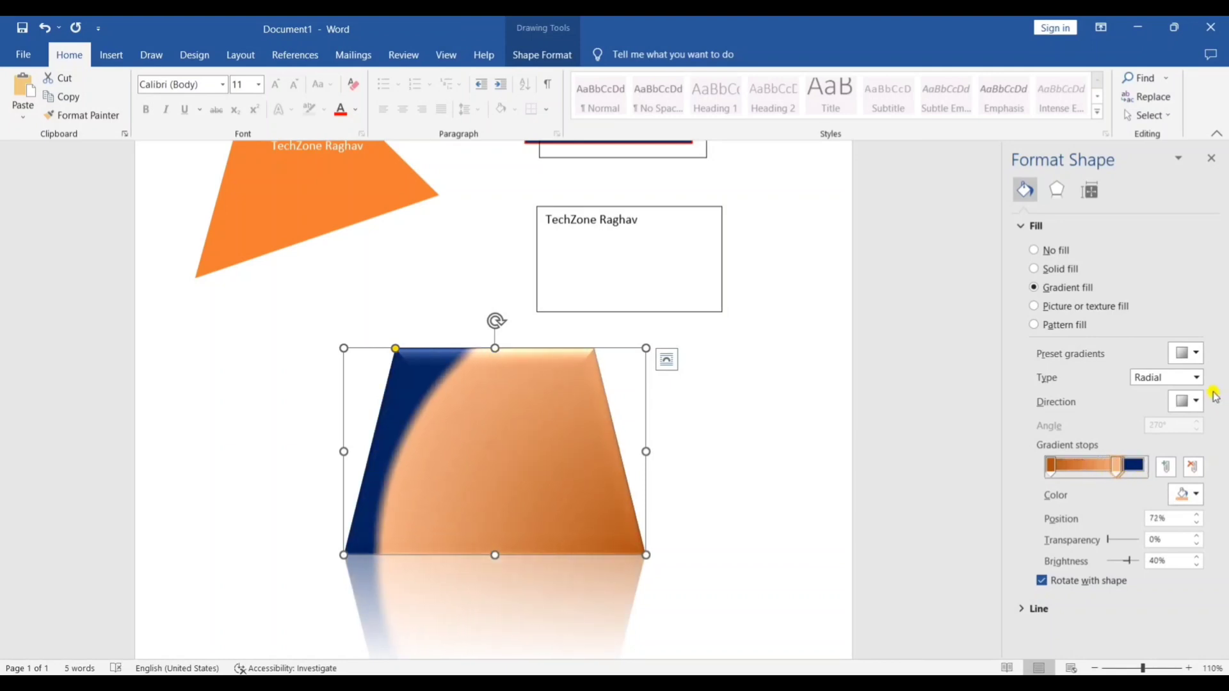
Try the Rectangular gradient type on the trapezoid and change it to Path.
click(1196, 378)
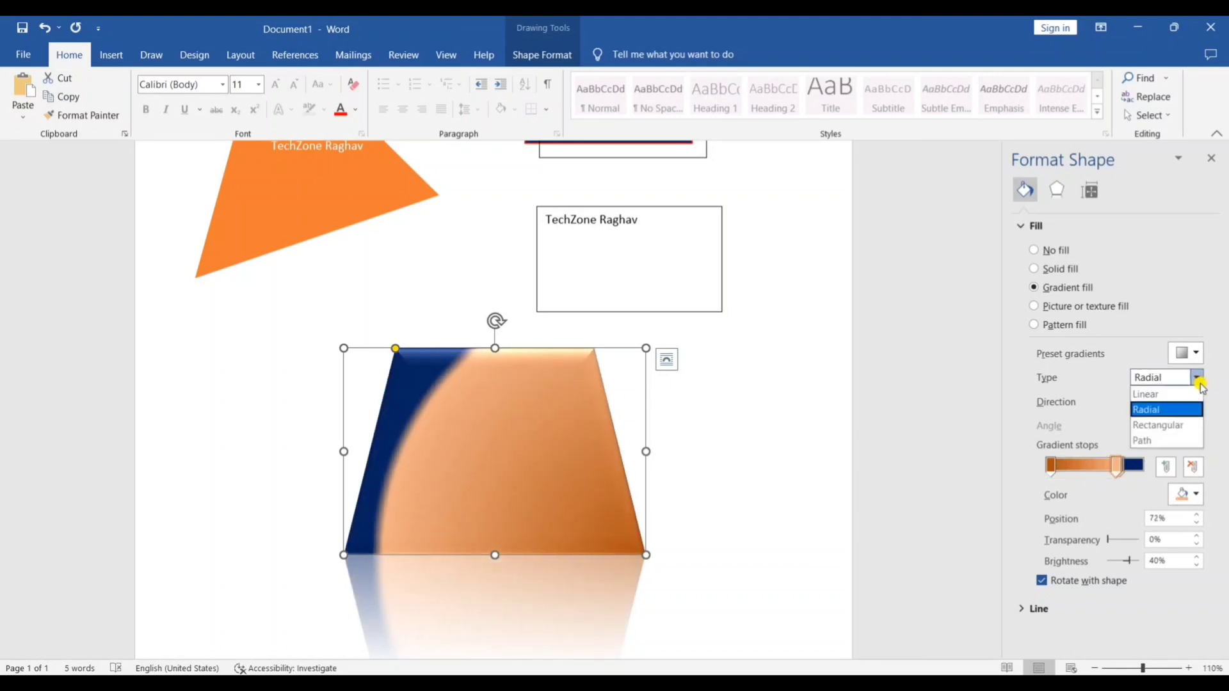
click(1184, 422)
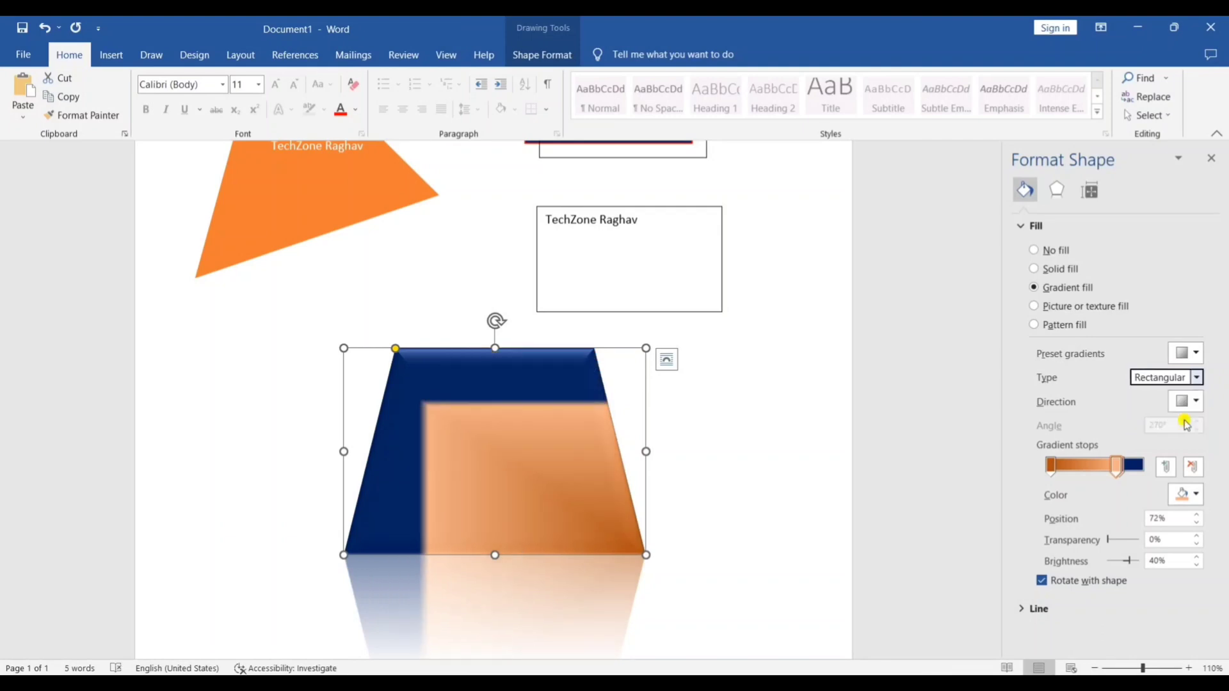
click(1189, 402)
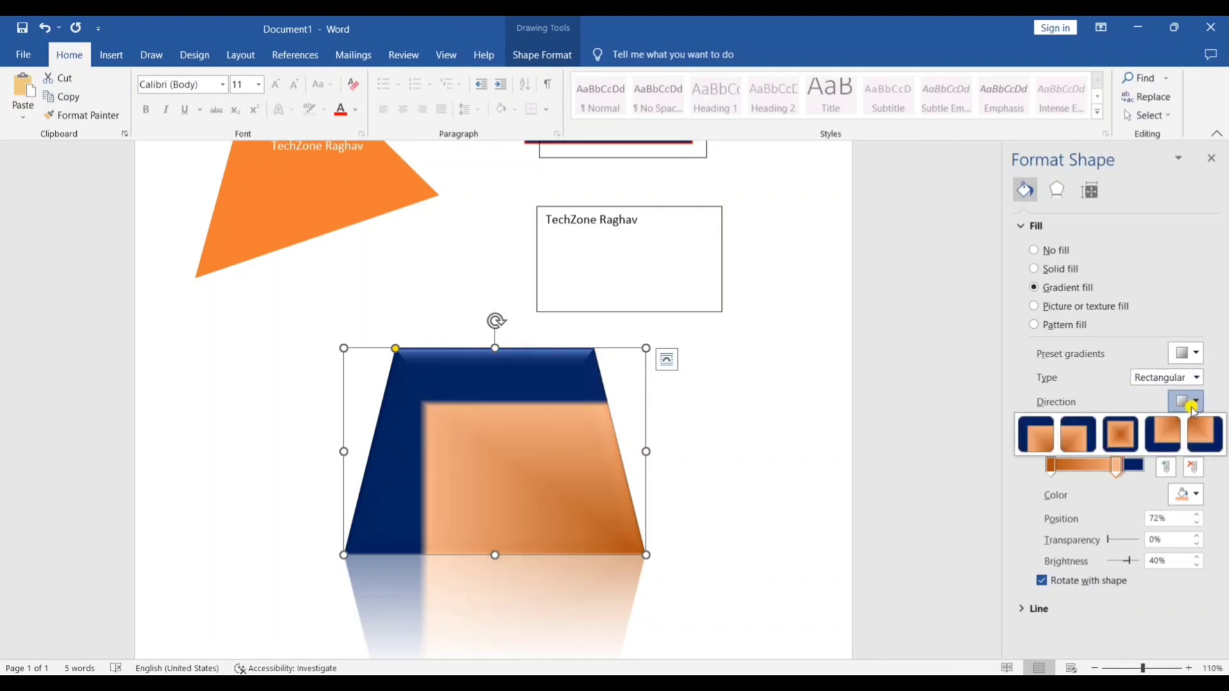
click(1196, 378)
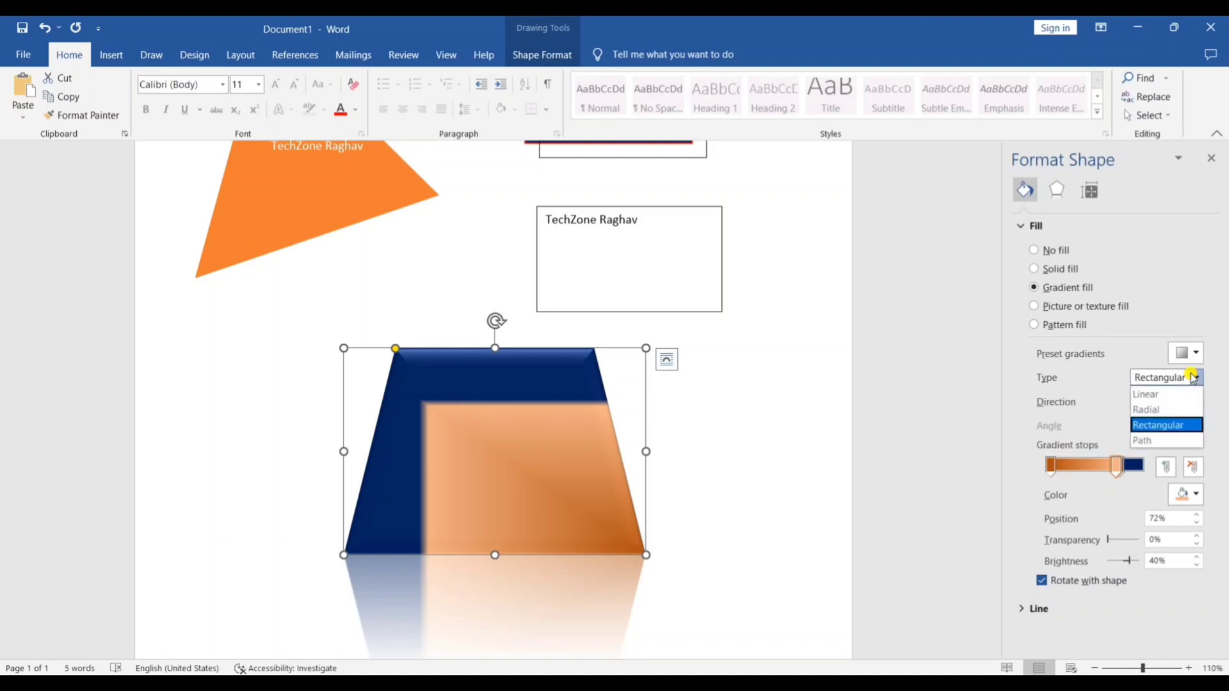
click(1179, 440)
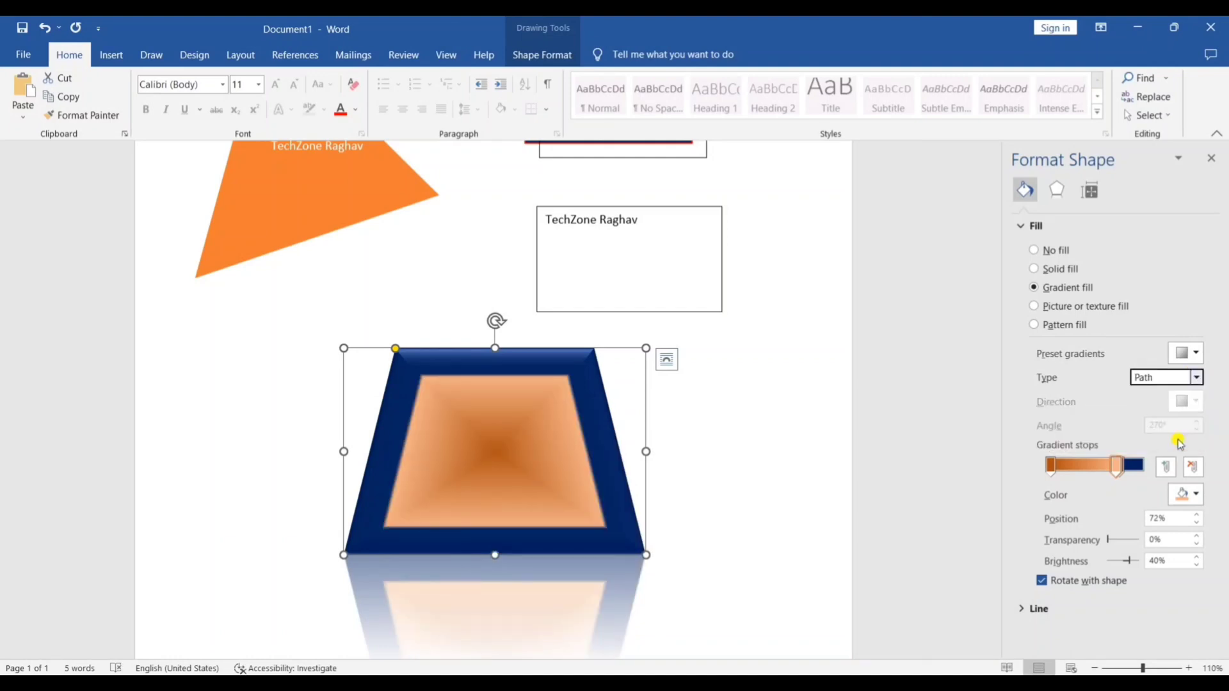
Switch the trapezoid to a texture fill, trying Water droplets before applying the green marble texture.
click(1086, 308)
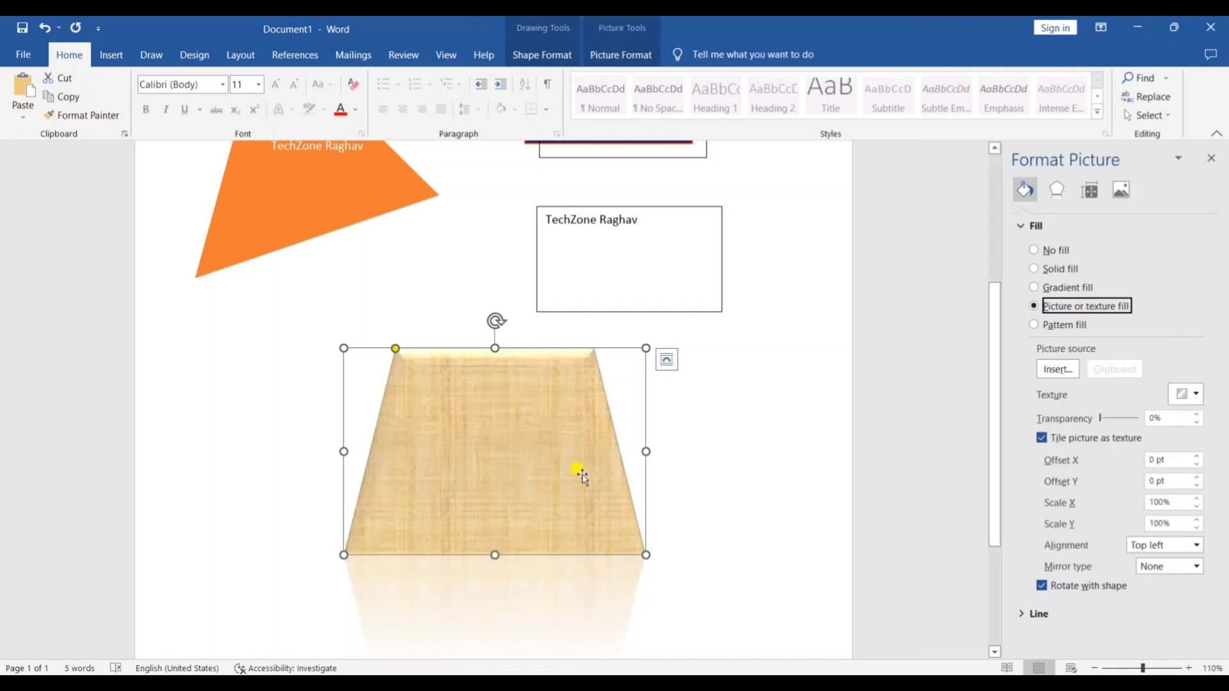
click(1188, 392)
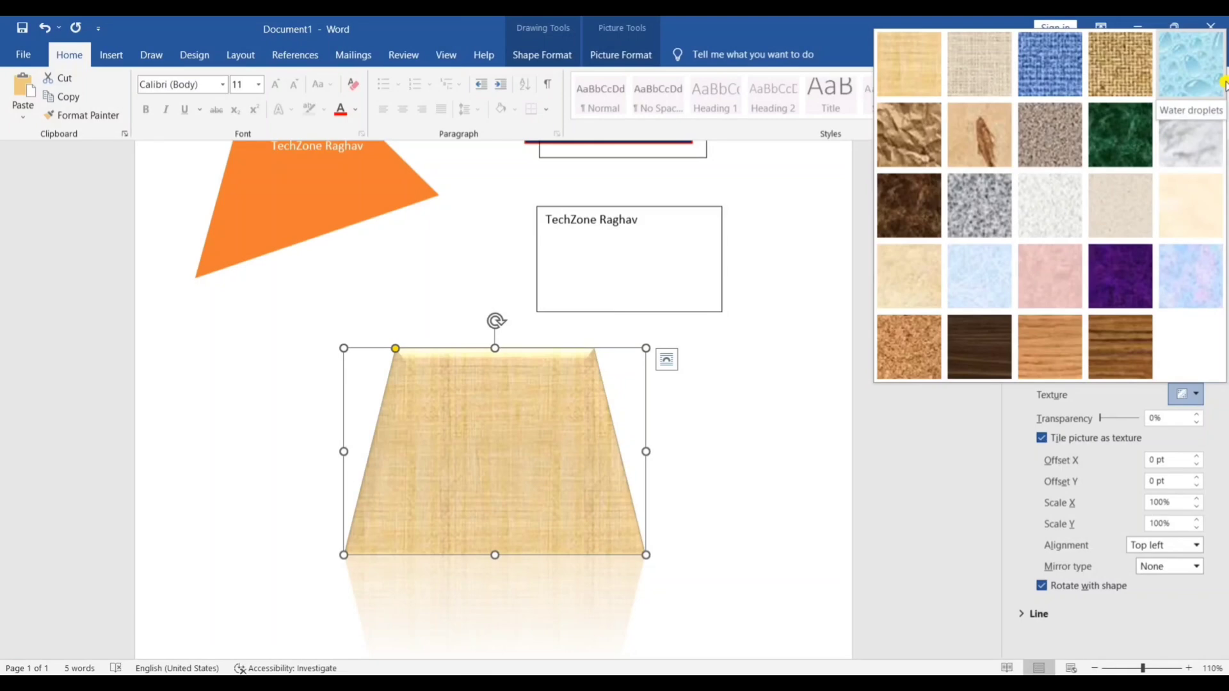
click(1187, 72)
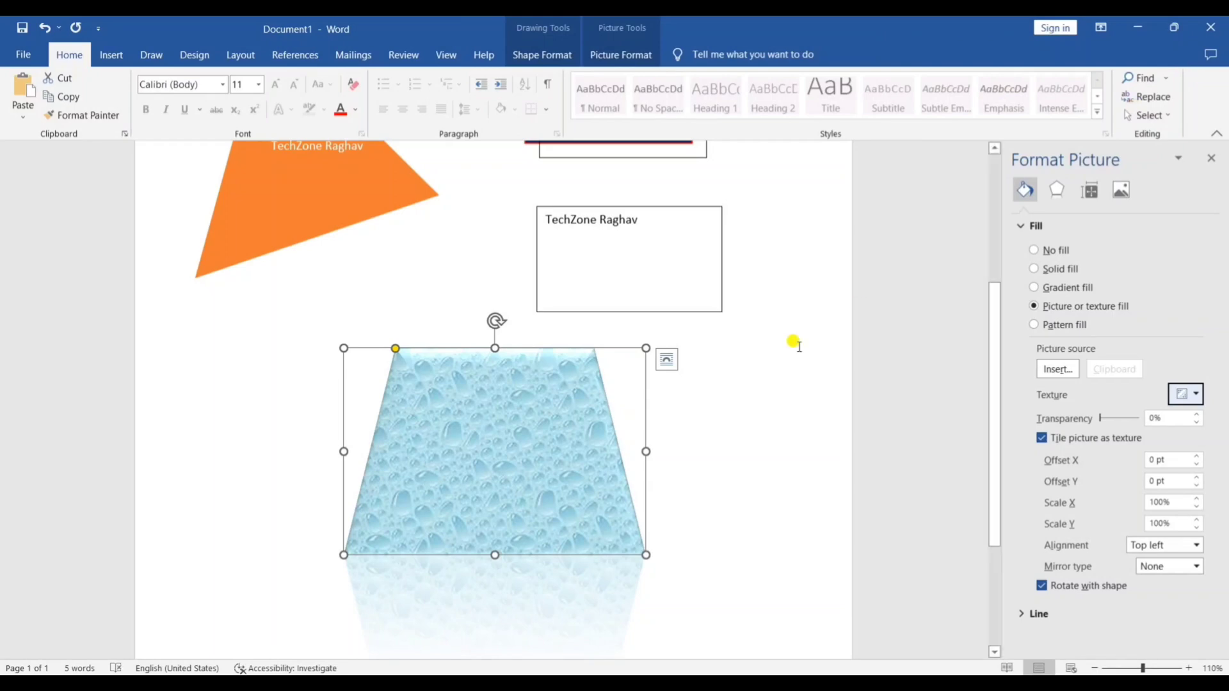
click(1180, 394)
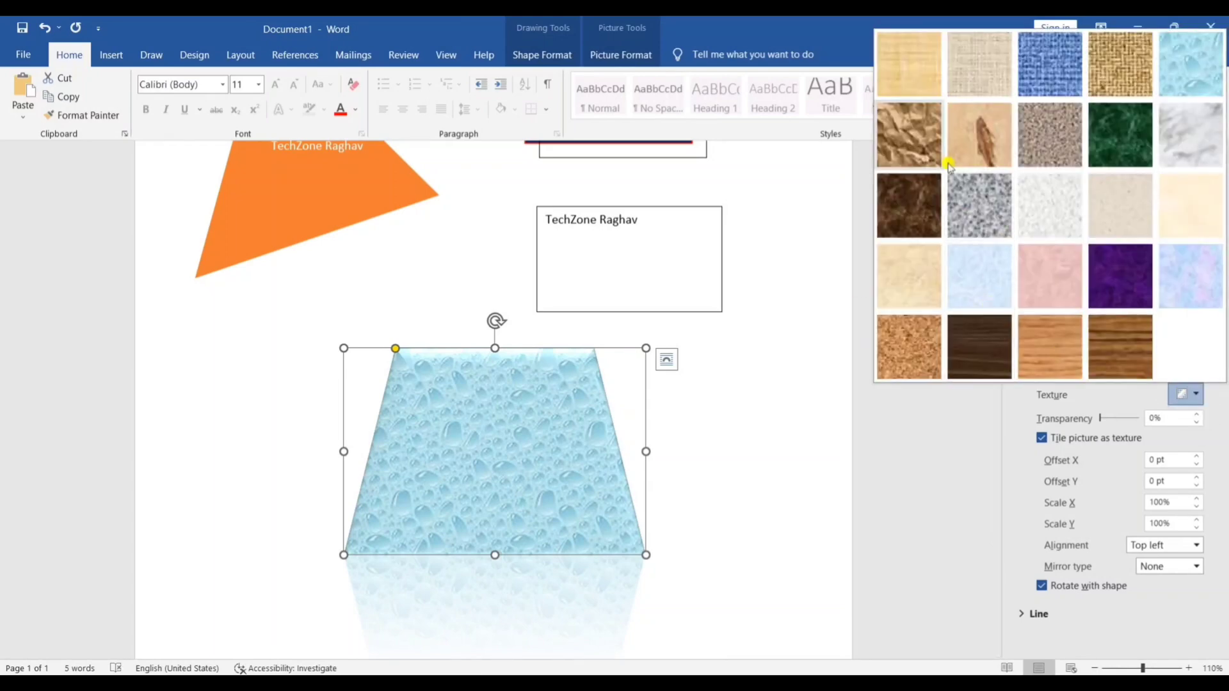
click(1102, 142)
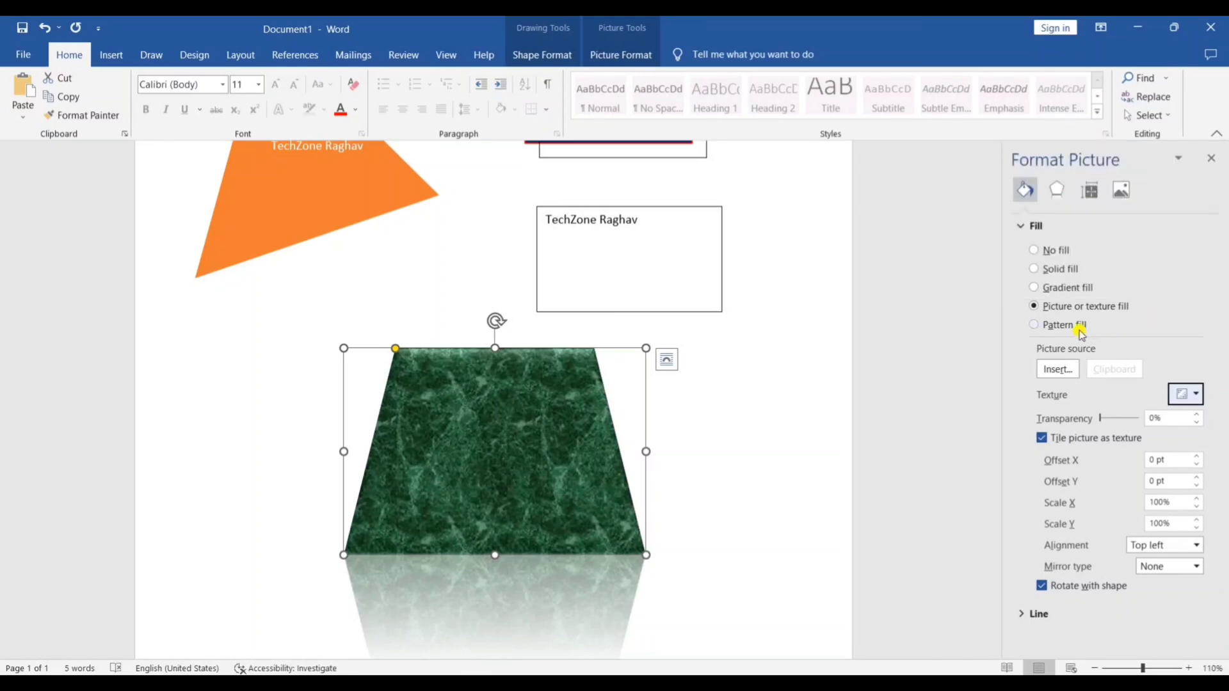
Switch the trapezoid to a red pattern fill, trying horizontal-line, diagonal-stripe and dense dotted patterns before applying the shingle pattern.
click(1080, 329)
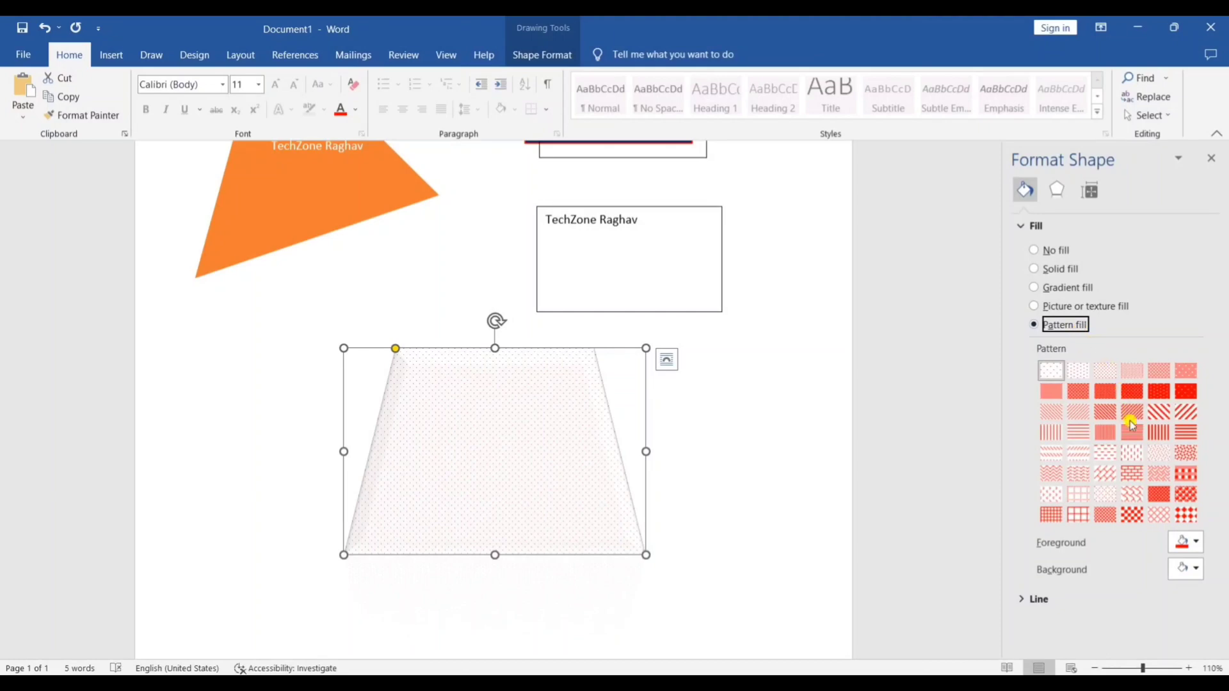
click(1132, 427)
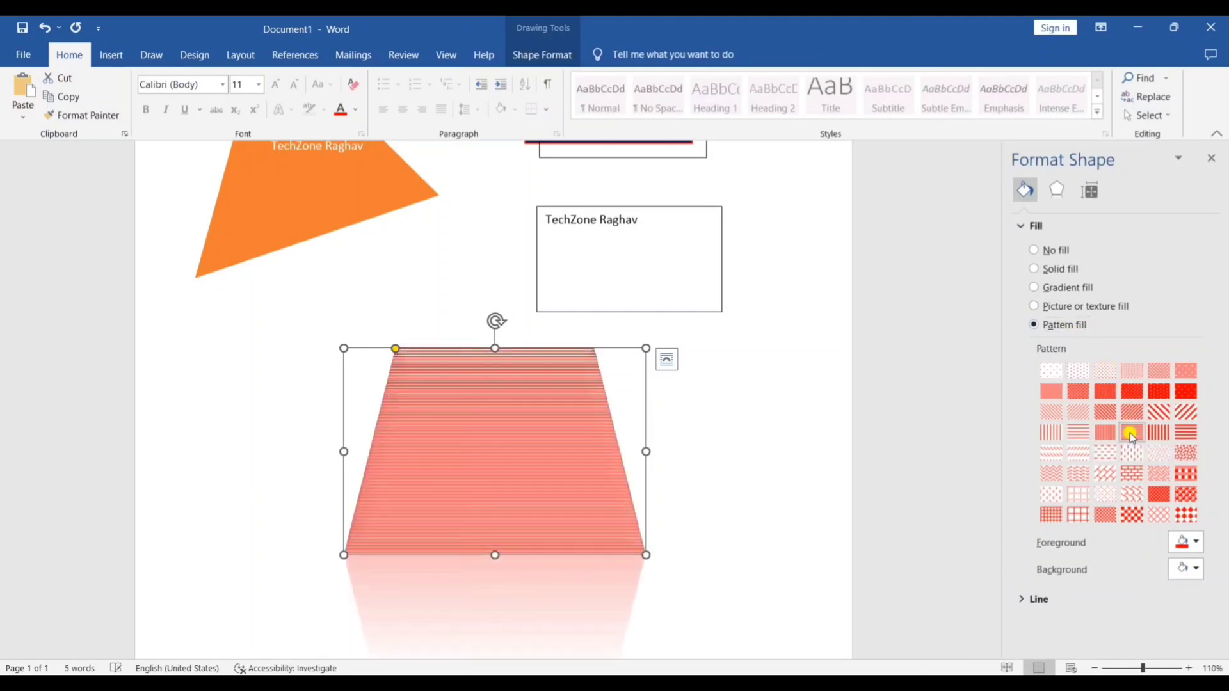
click(1131, 391)
click(1159, 412)
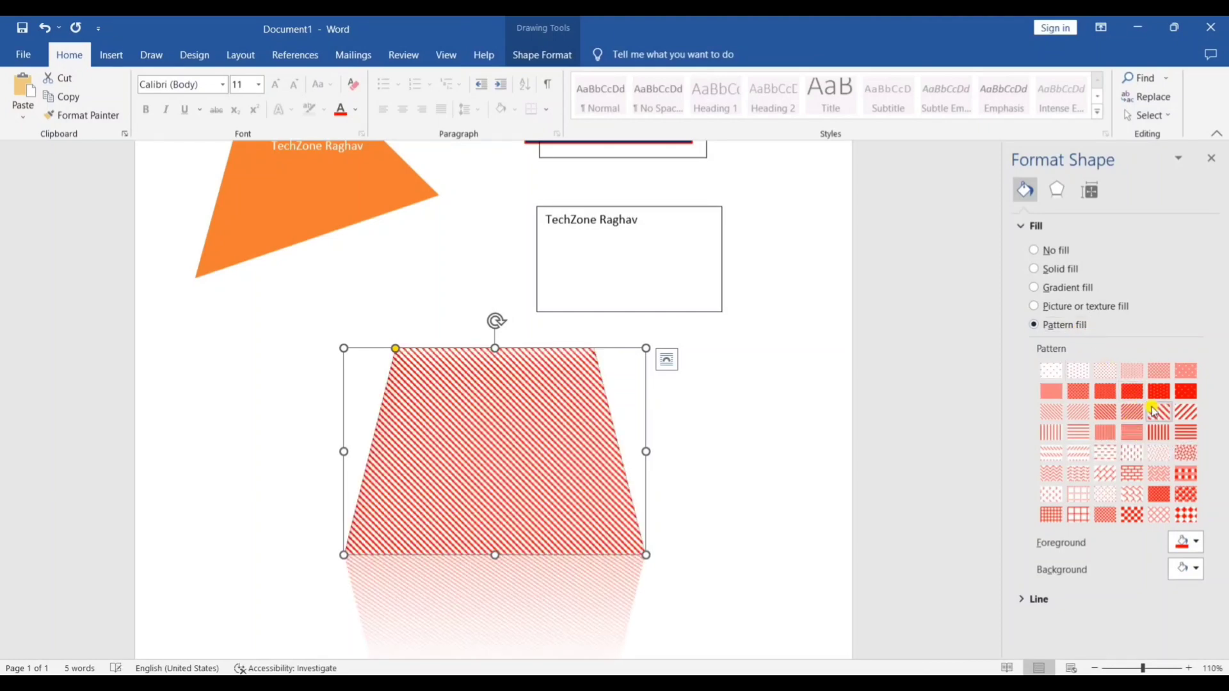
click(1158, 493)
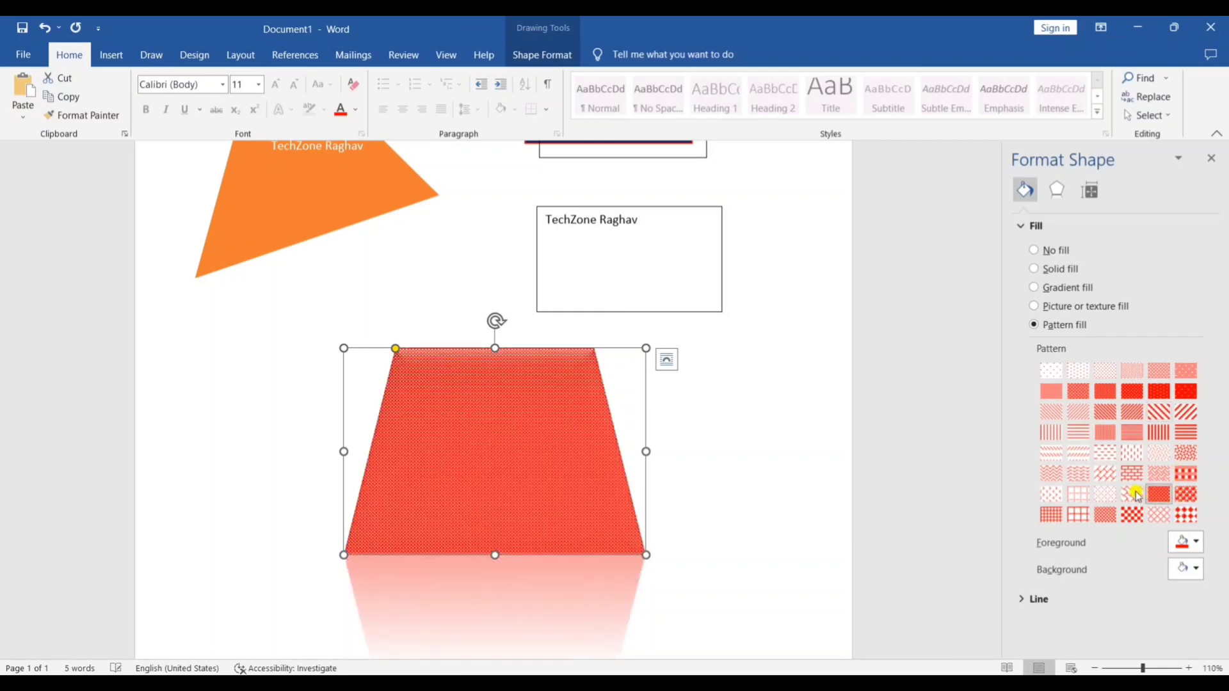
click(1134, 495)
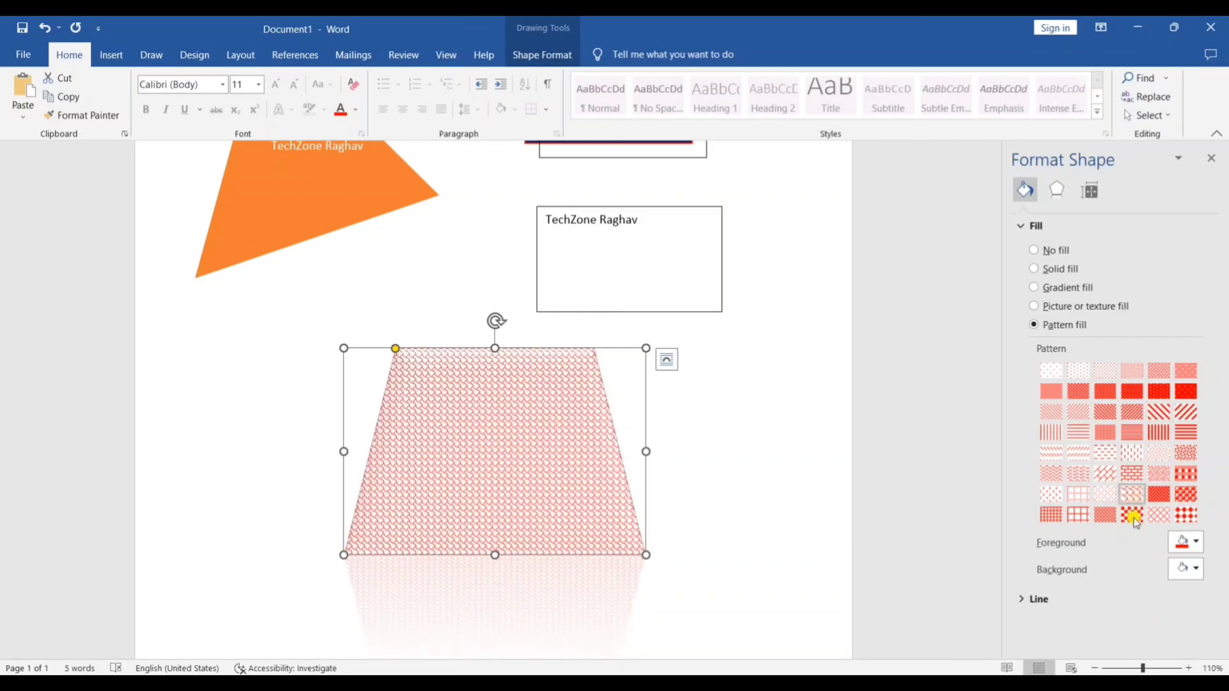
Change the trapezoid's pattern fill to the large checkerboard with a green foreground and a dark blue background.
click(1132, 513)
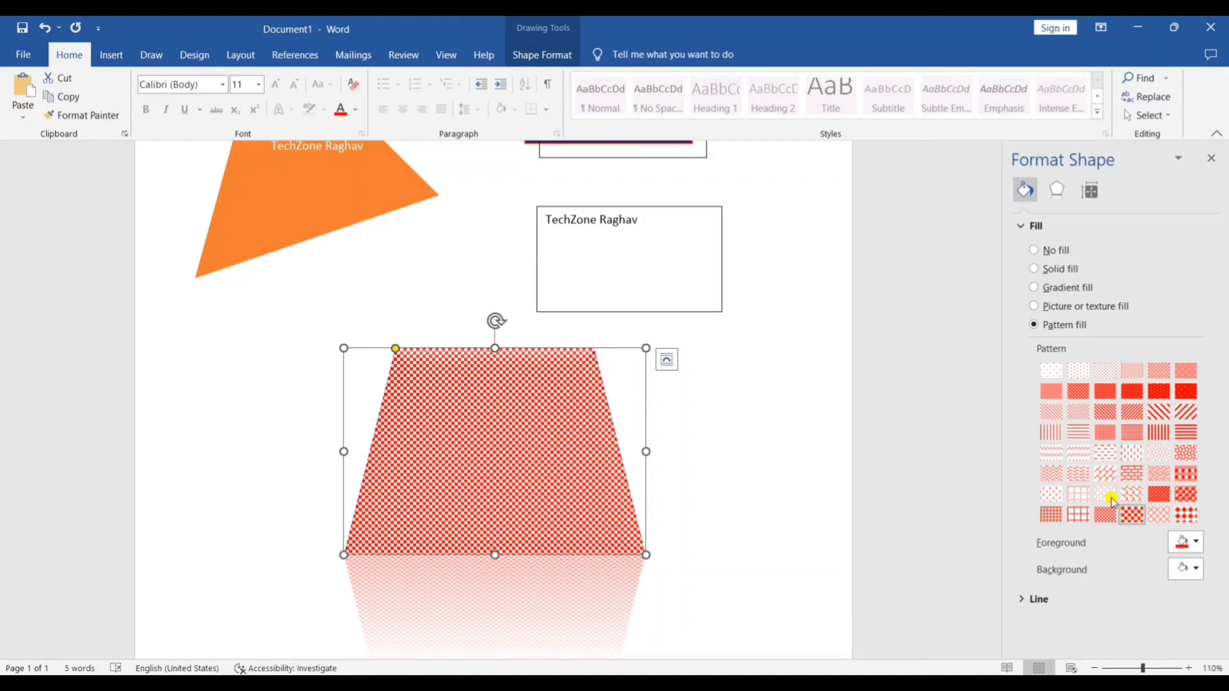
click(1191, 542)
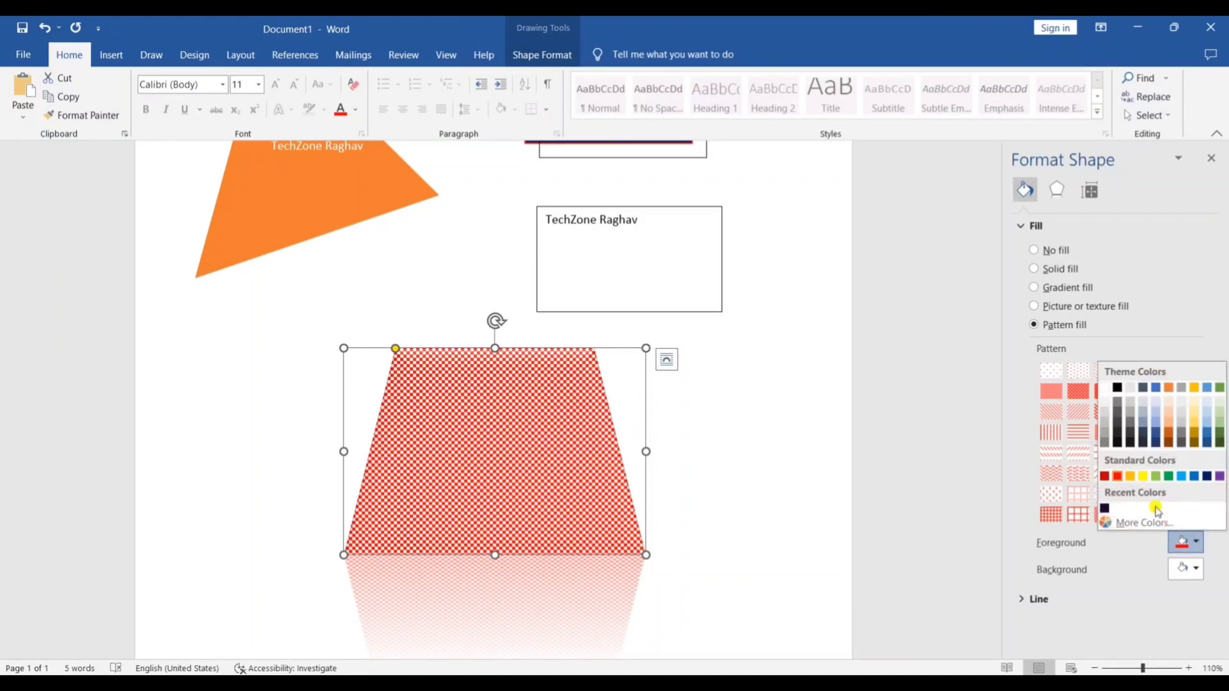
click(1173, 477)
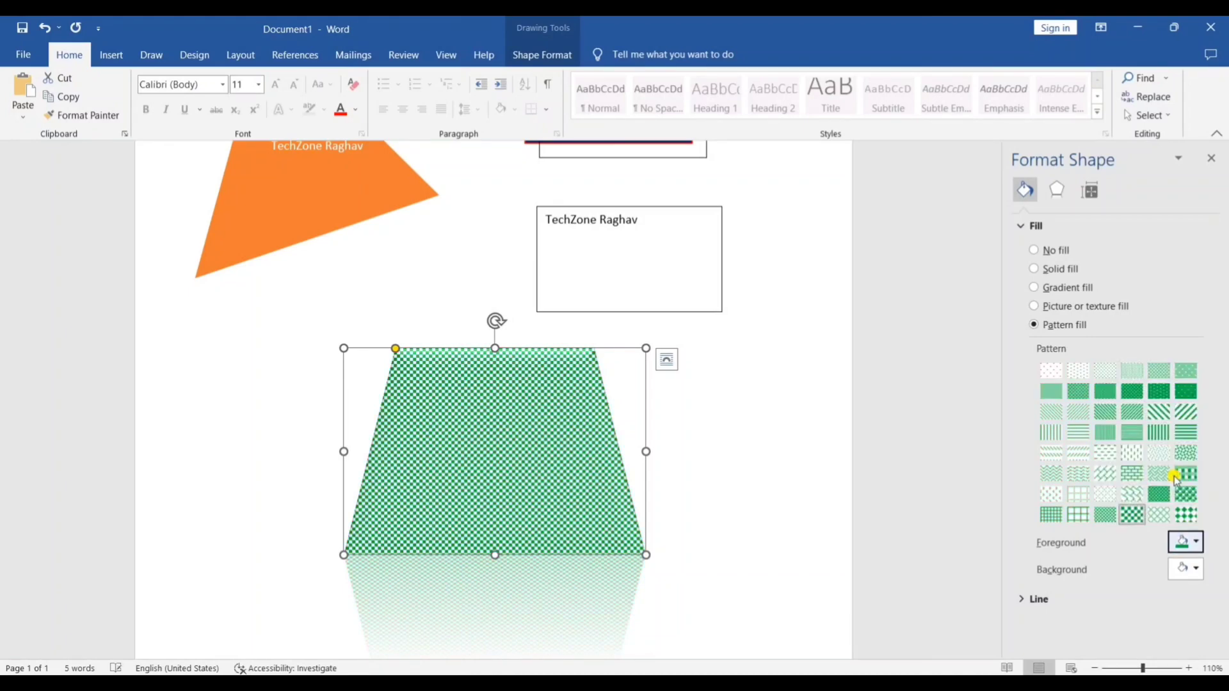
click(1193, 542)
click(1198, 571)
click(1197, 571)
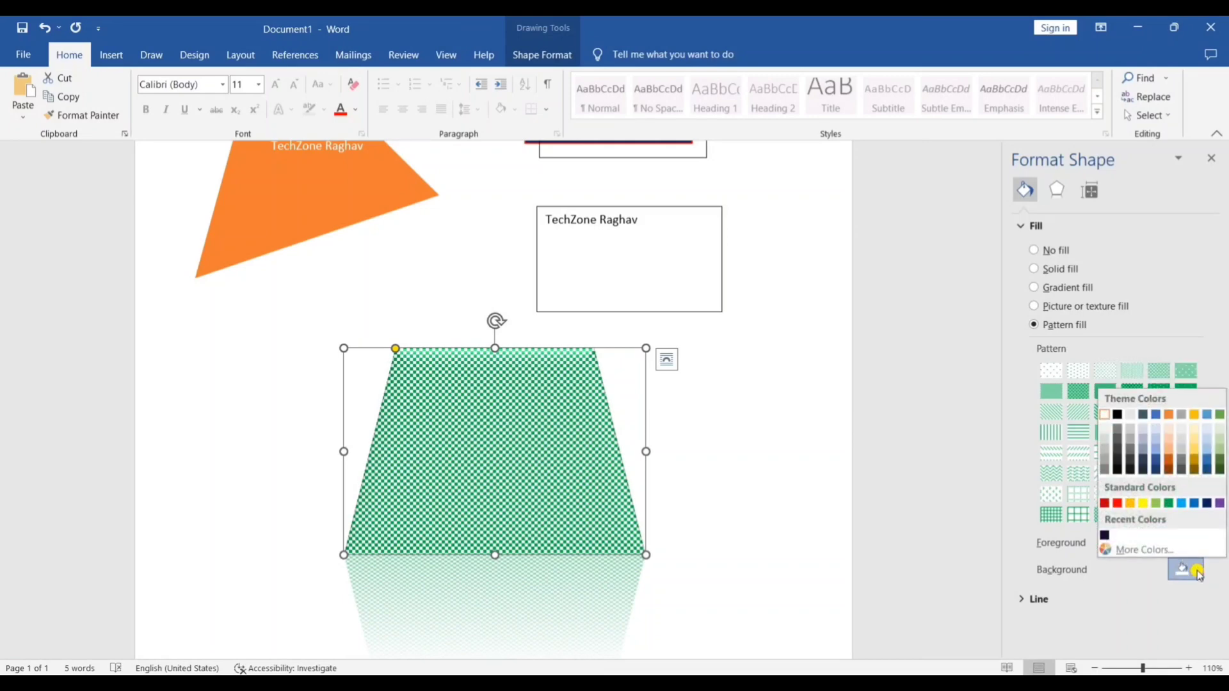
click(1156, 465)
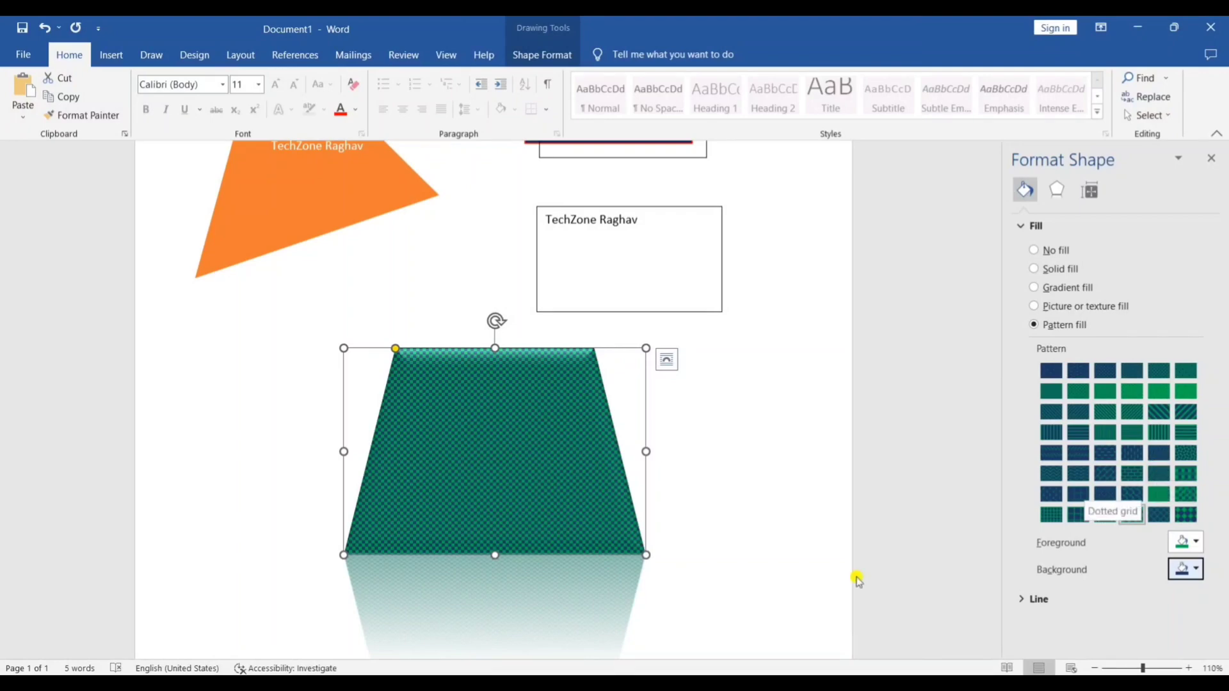
click(657, 545)
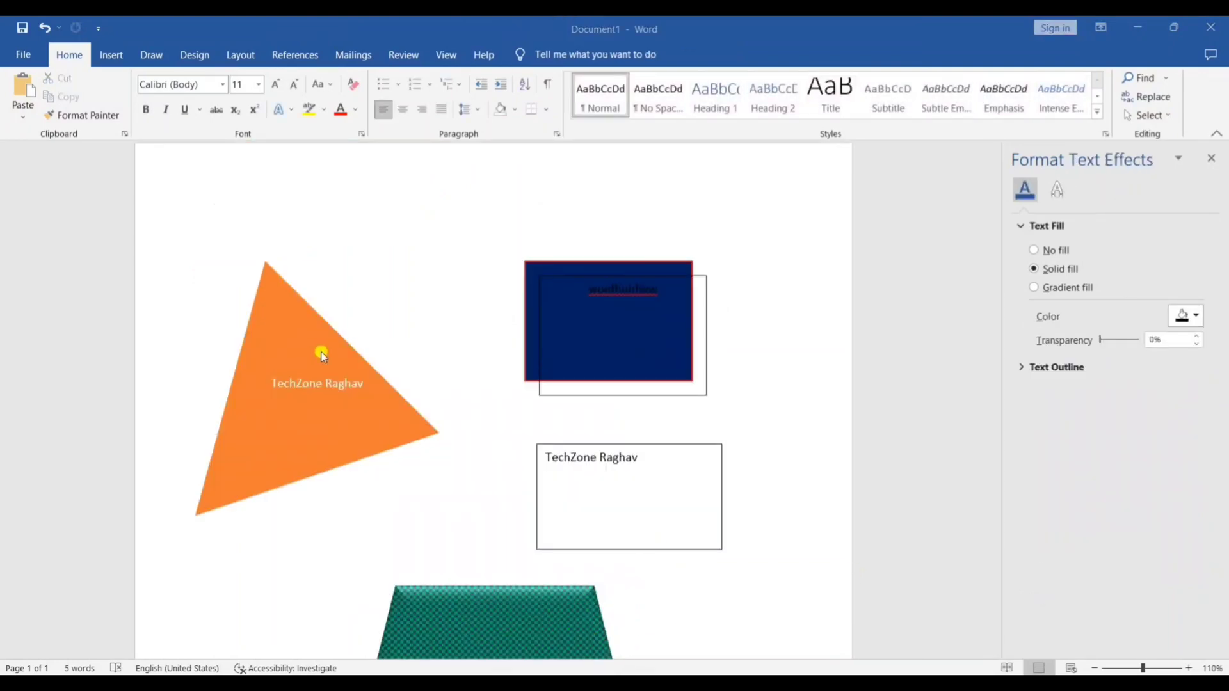
Insert a smiley face shape below the trapezoid, stretched to about 2.61" high and 3.04" wide.
click(122, 55)
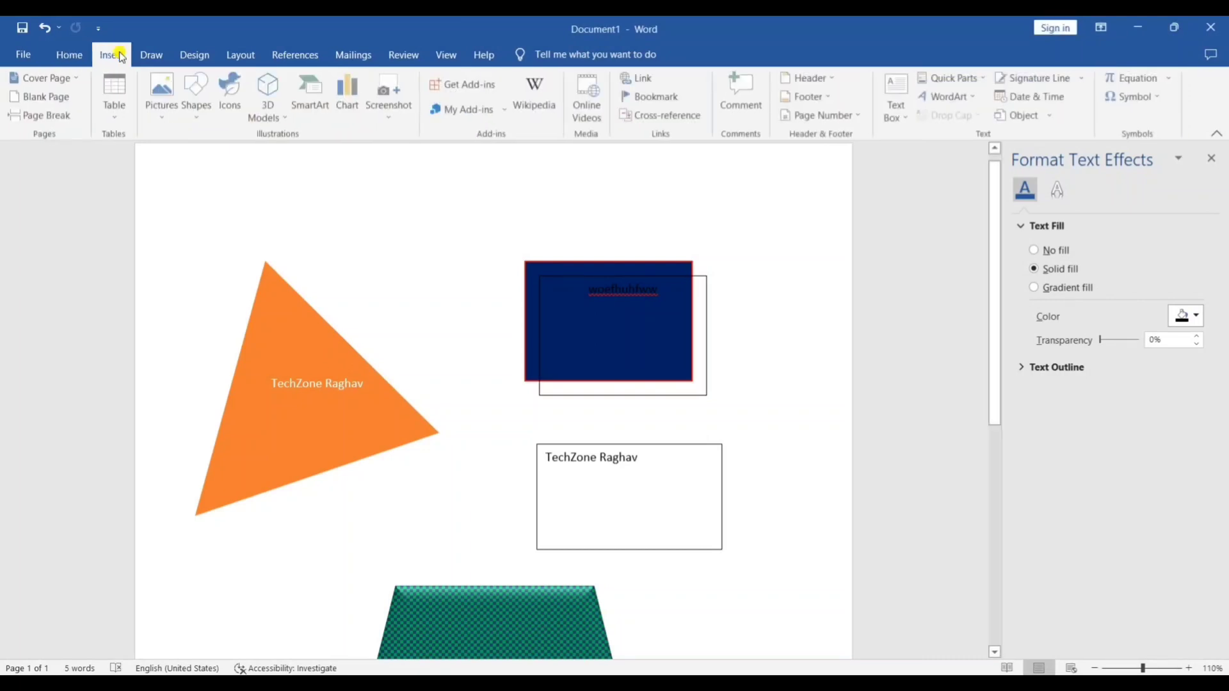
click(199, 113)
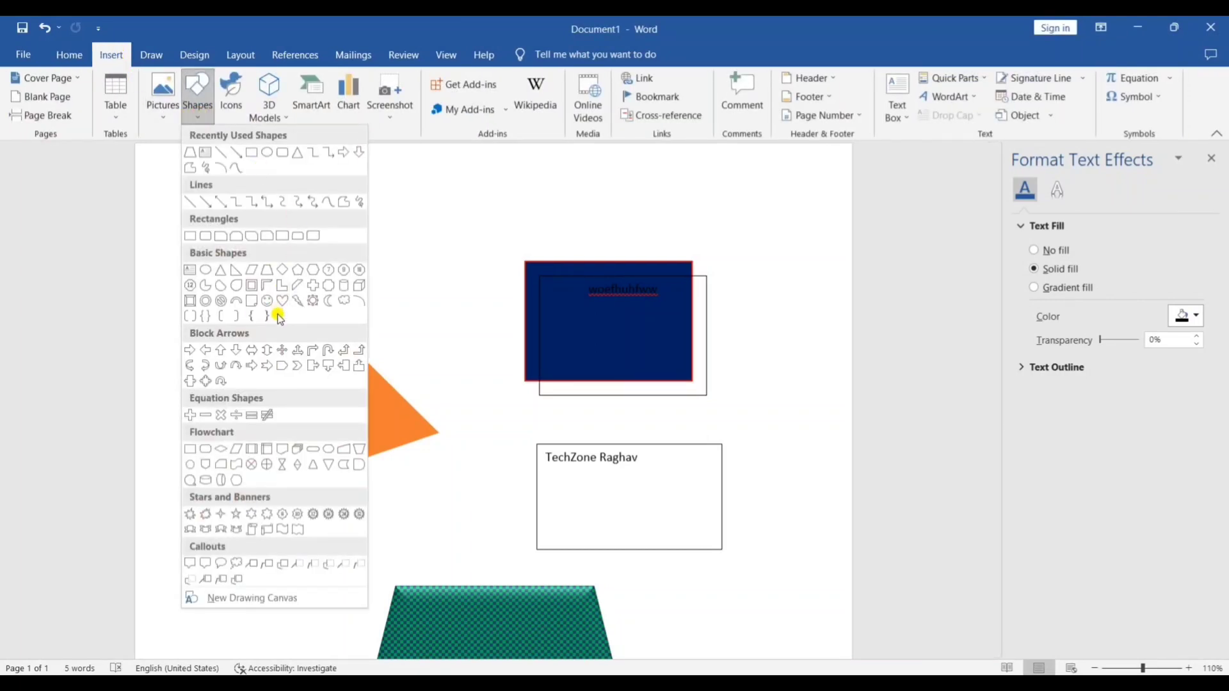
click(270, 302)
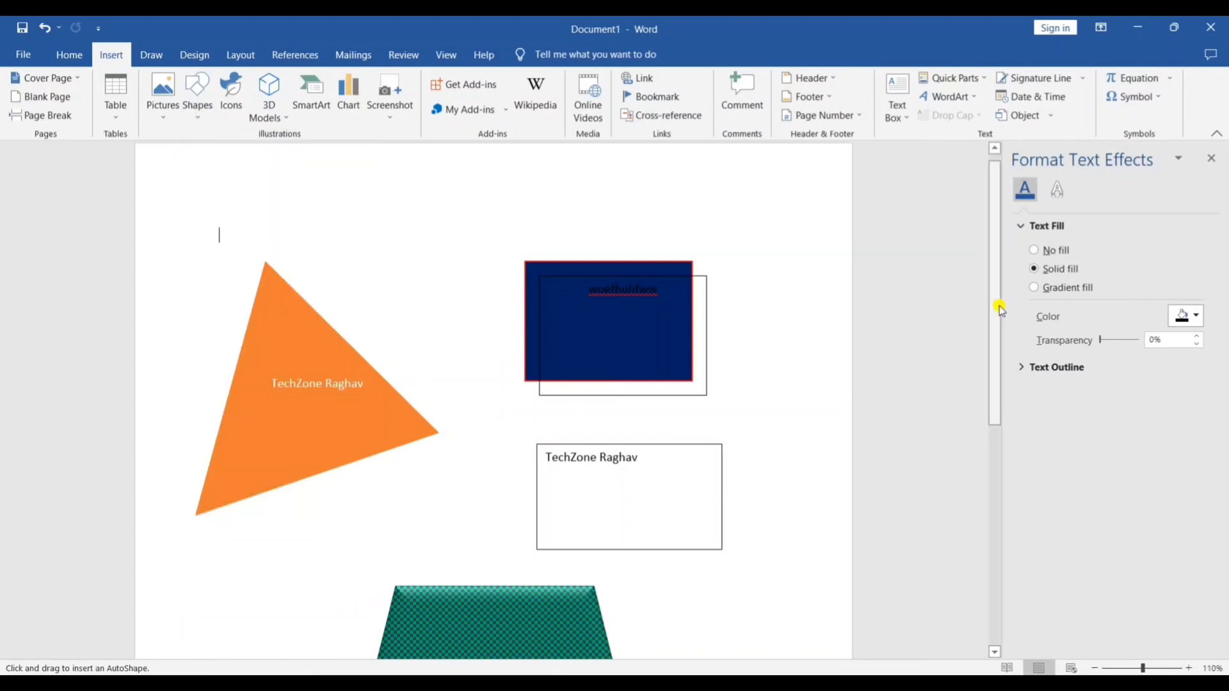
drag(1001, 307, 1008, 515)
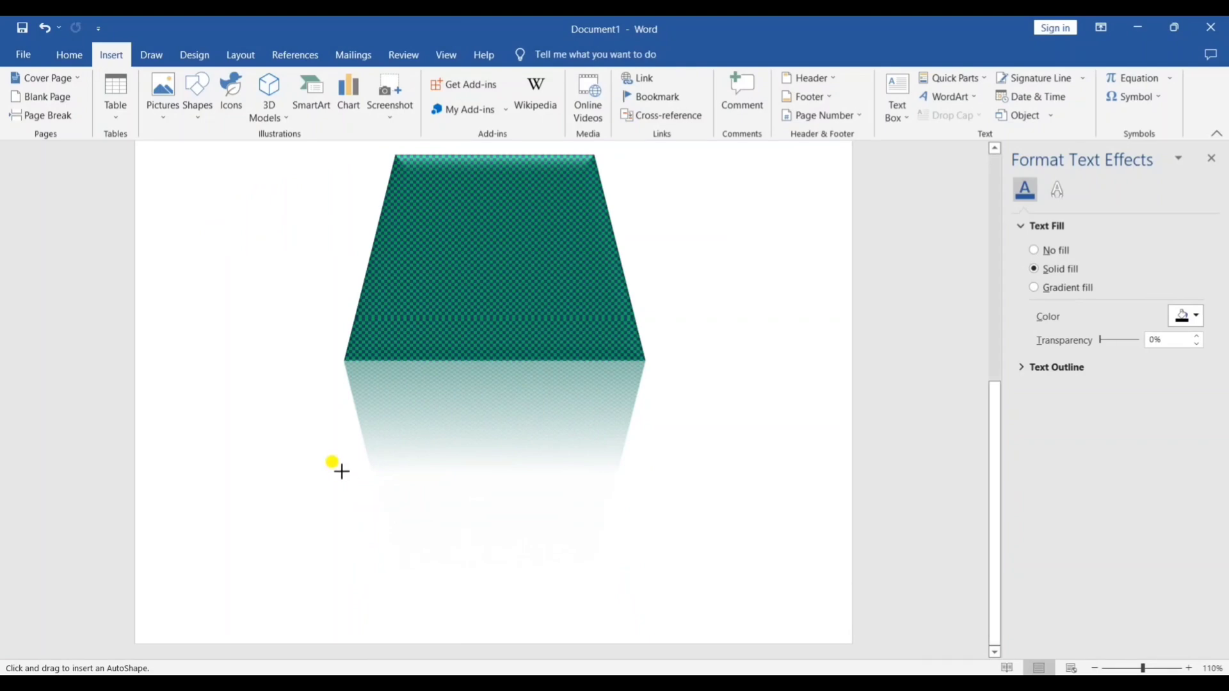
drag(340, 471, 599, 612)
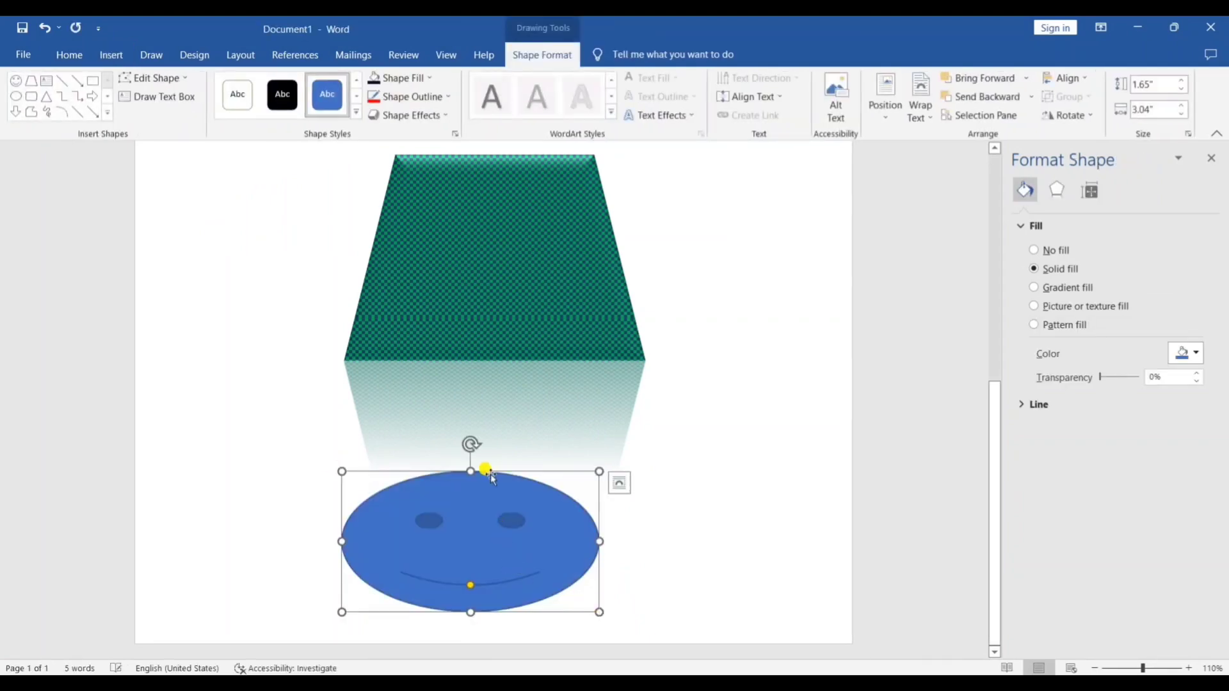
drag(471, 470, 471, 390)
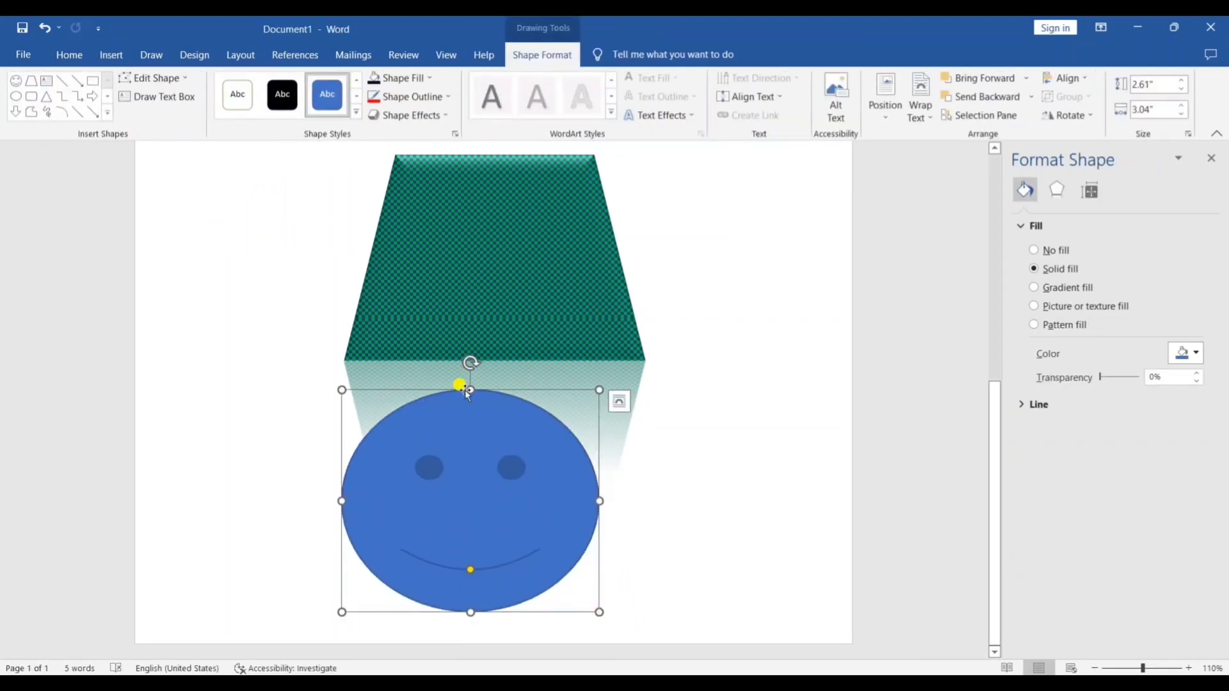
Fill the smiley face with yellow and set its outline weight to 6 pt.
right_click(475, 474)
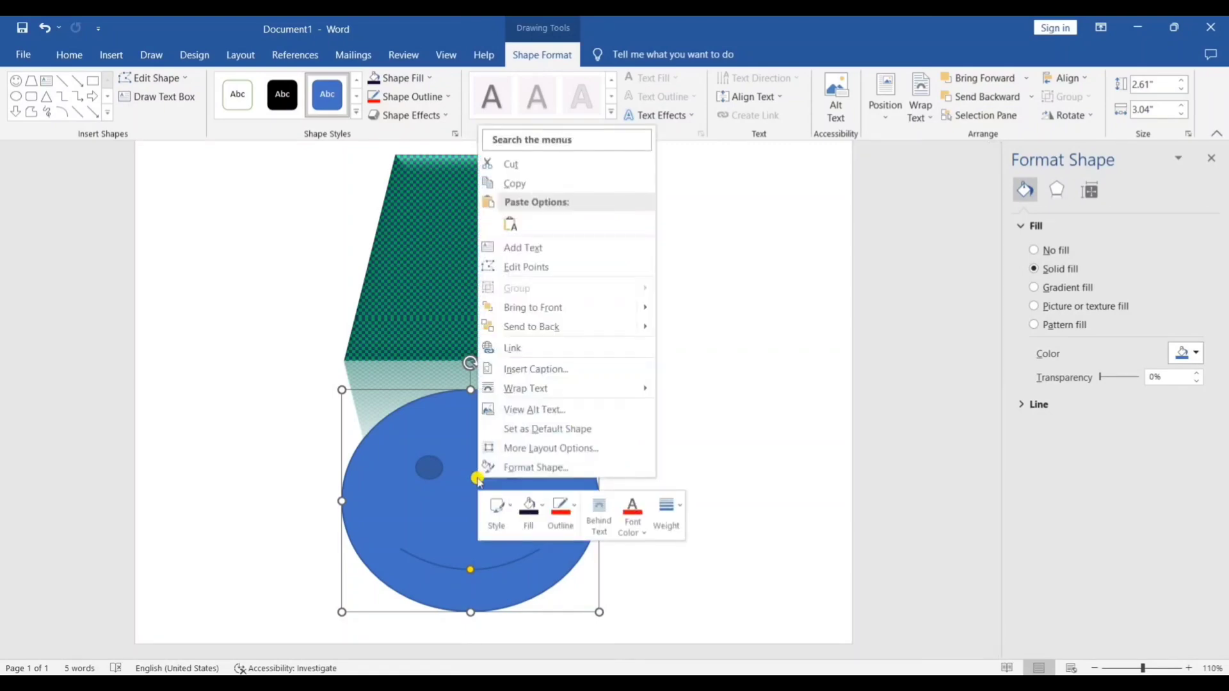
click(531, 518)
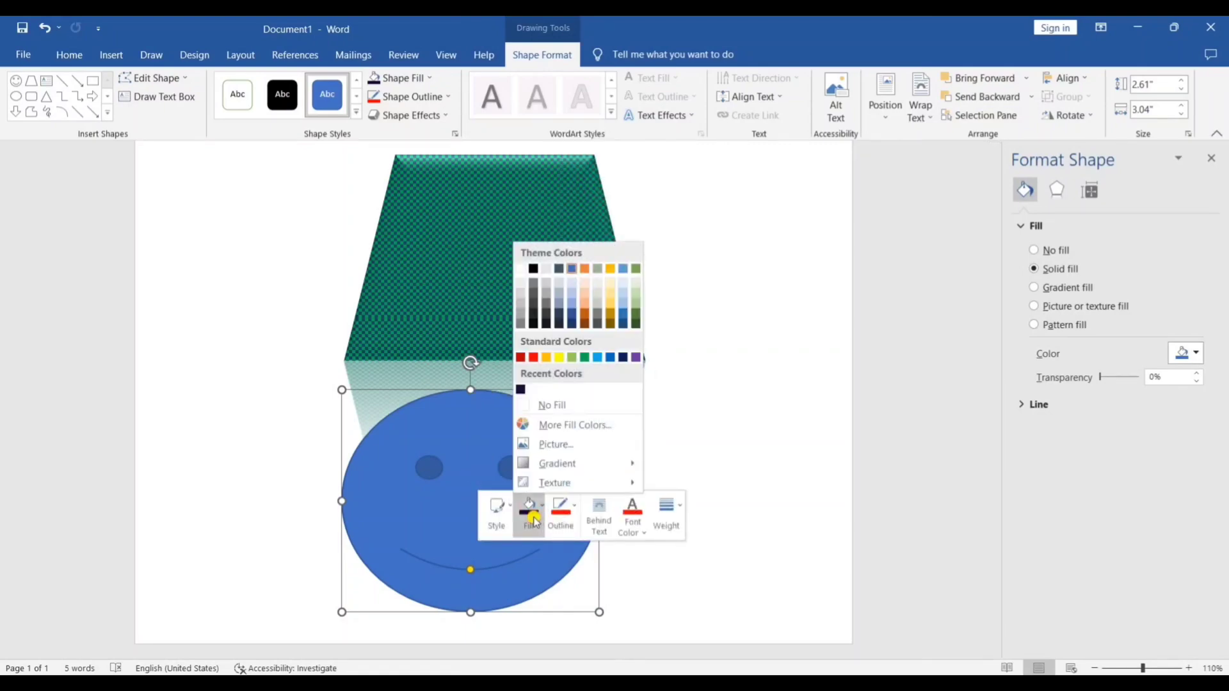
click(559, 357)
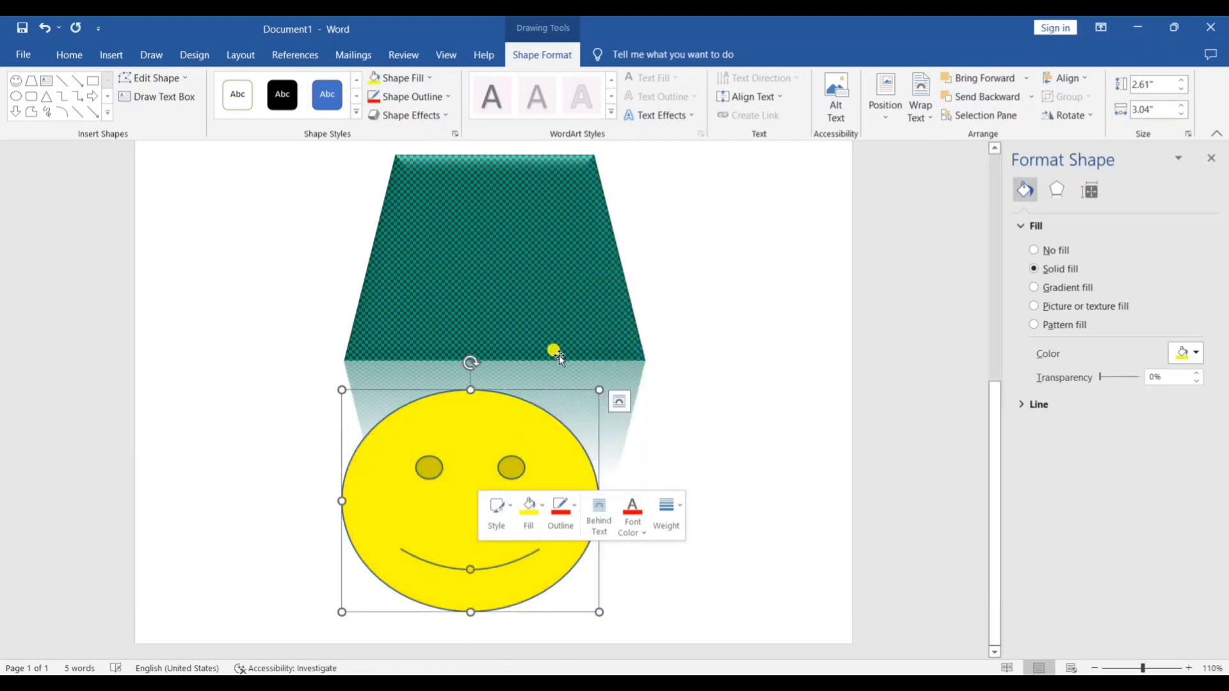
click(574, 516)
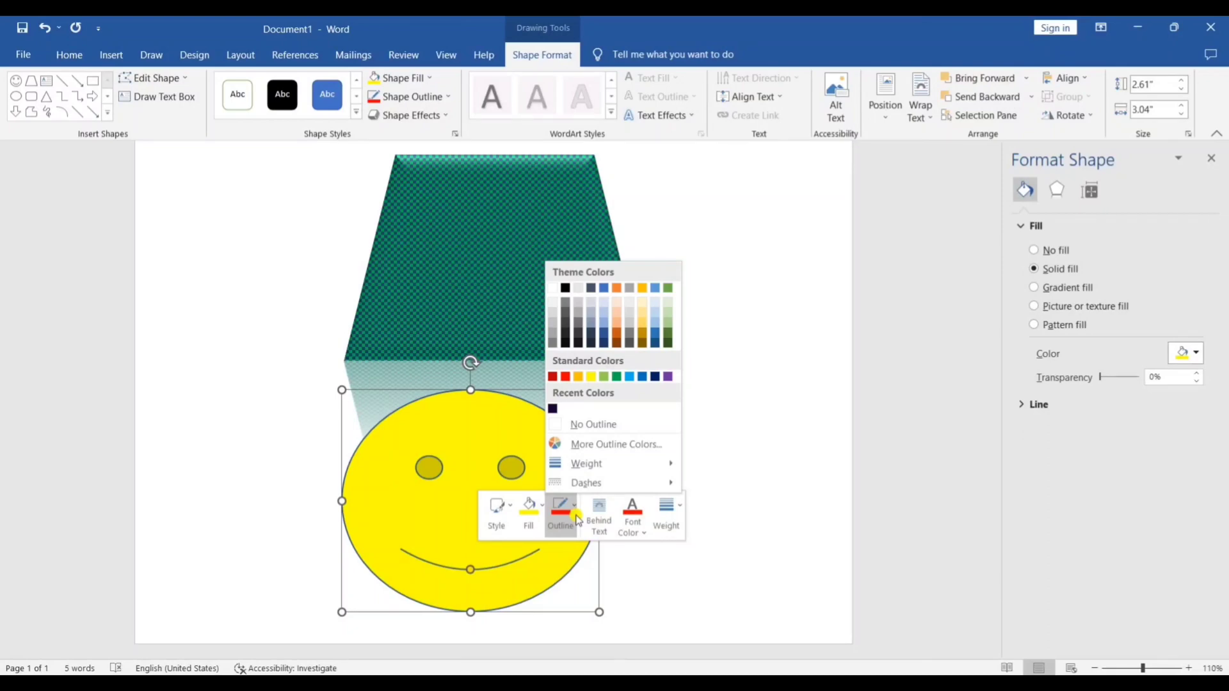
mouse_move(647, 462)
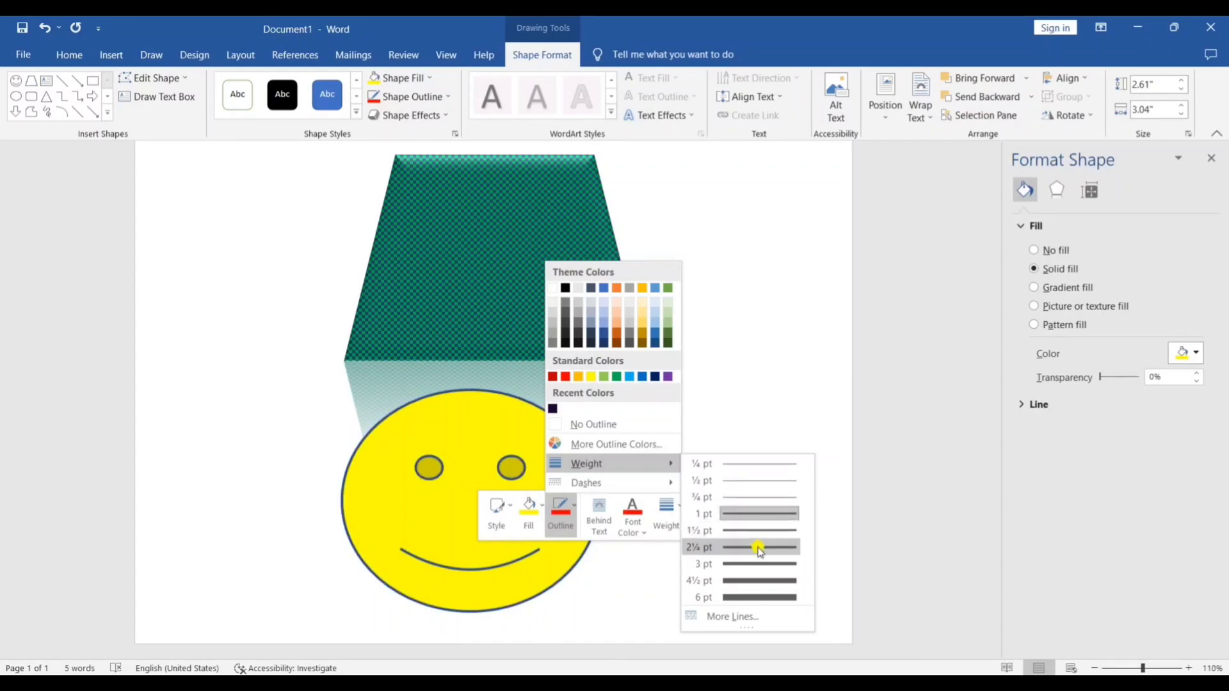
click(759, 597)
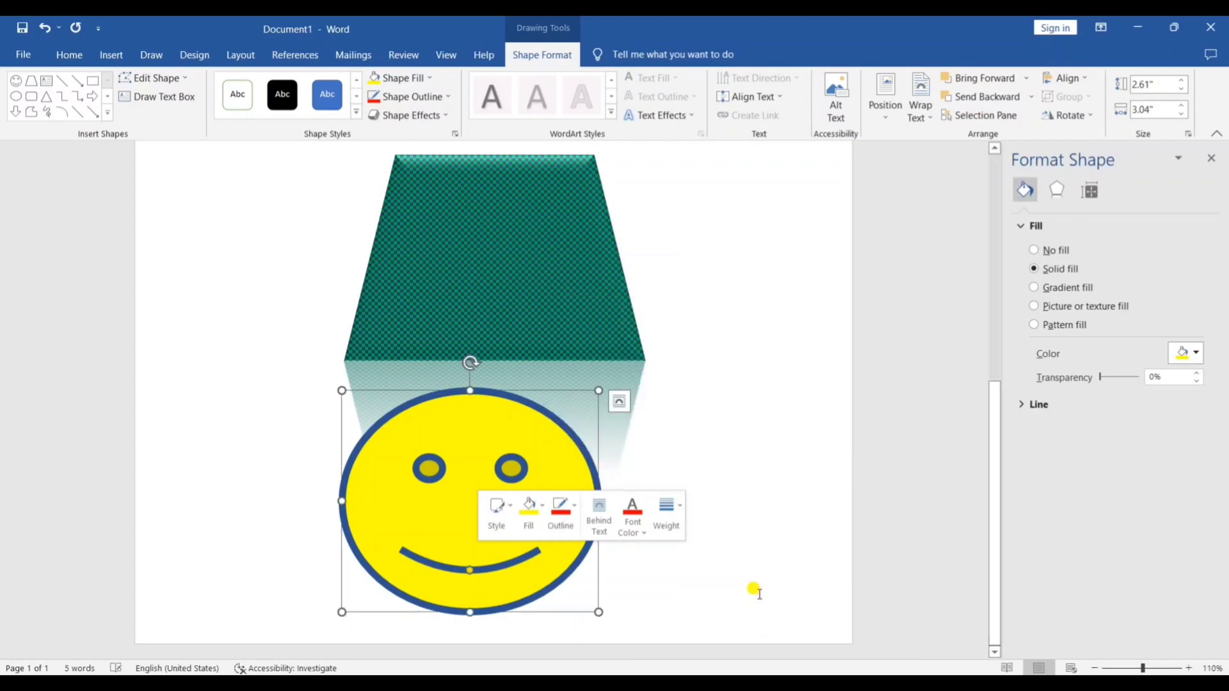
click(639, 551)
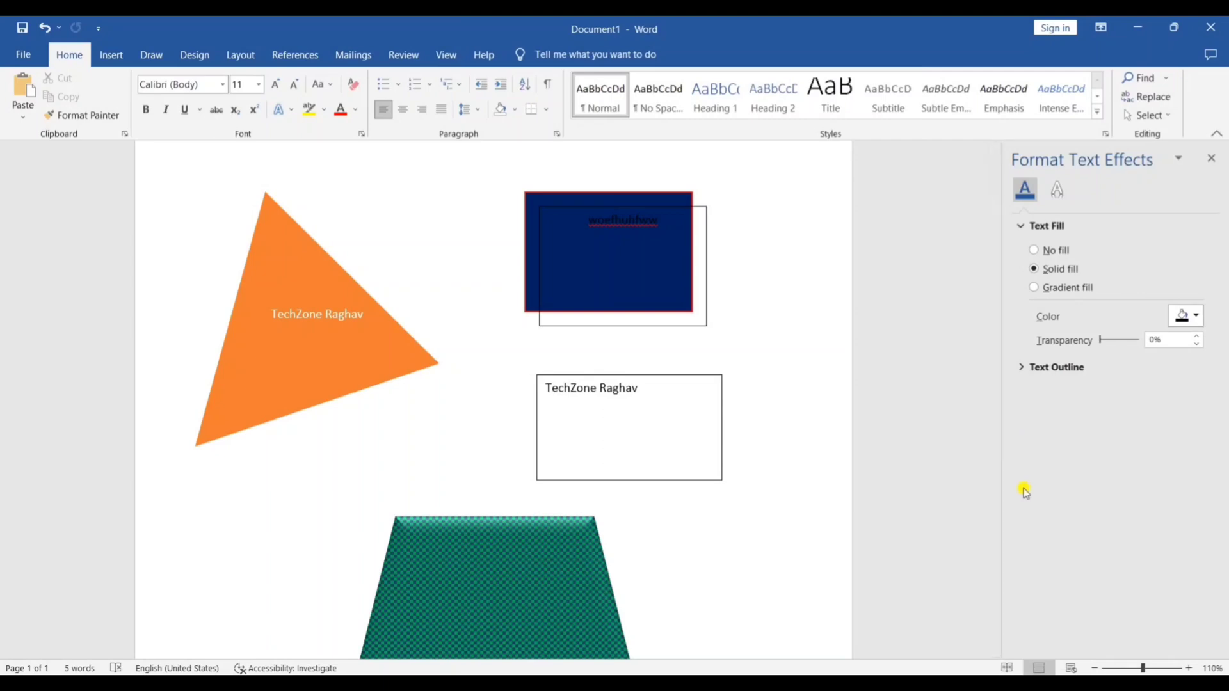
Give the smiley face a dashed outline and set the outline weight to 1½ pt.
drag(996, 409, 1009, 620)
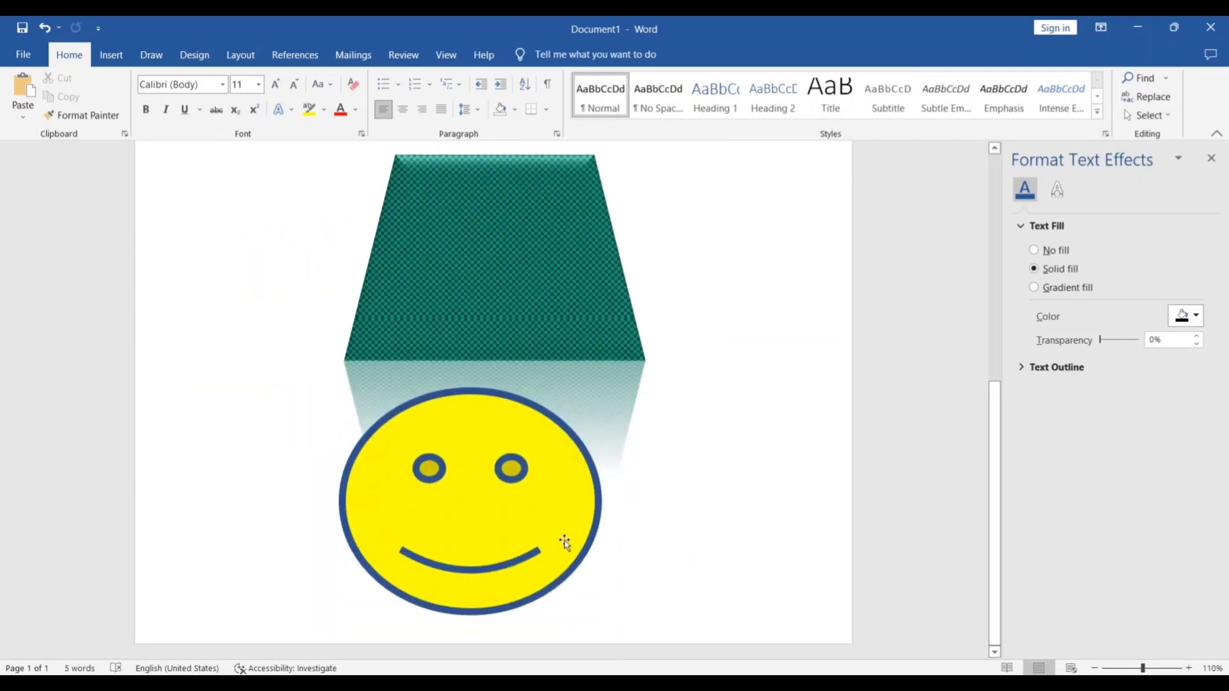
click(551, 520)
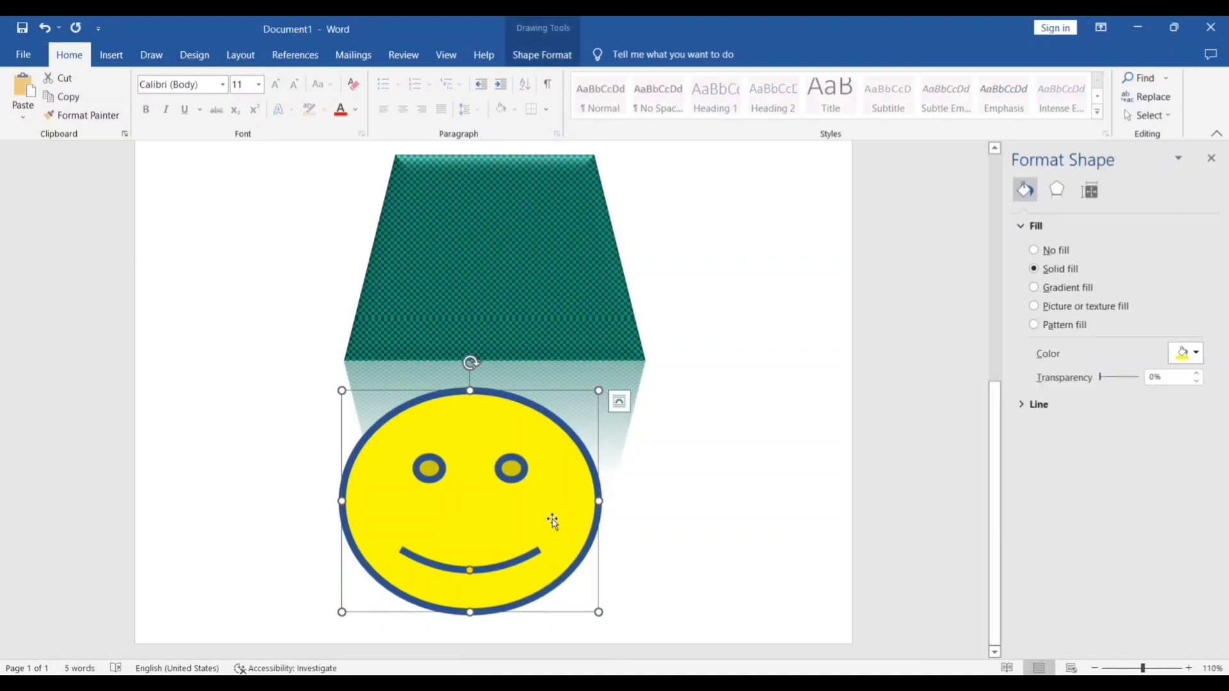
right_click(551, 519)
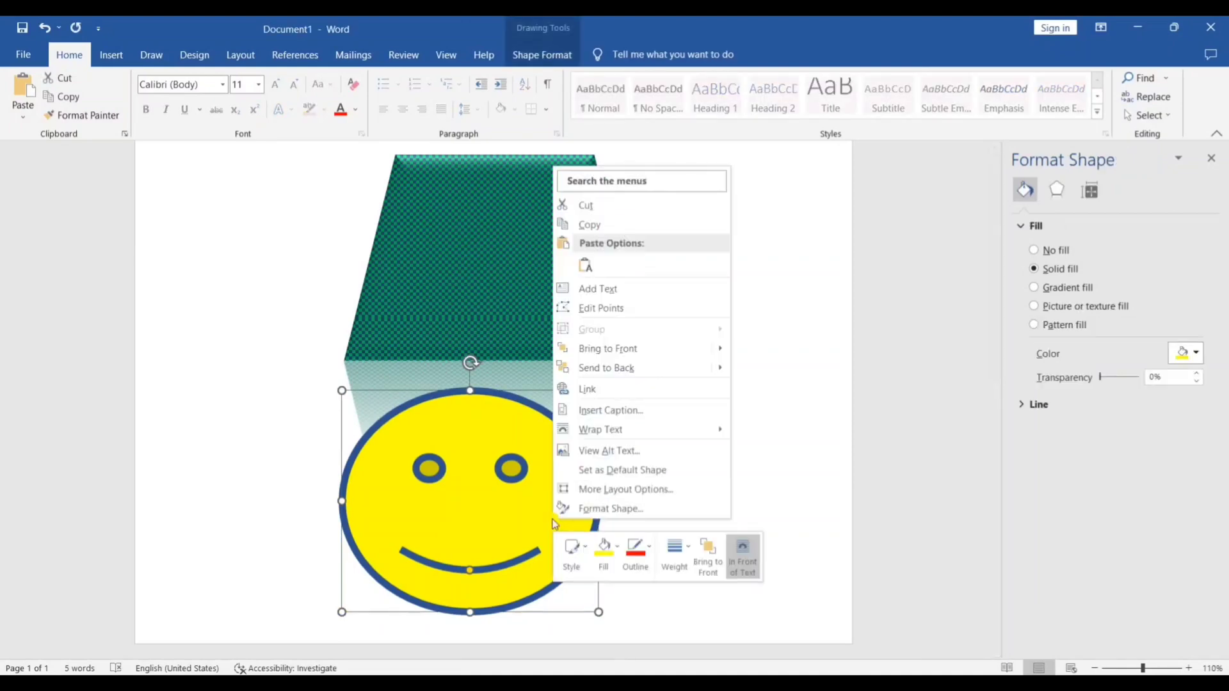
click(633, 573)
mouse_move(697, 525)
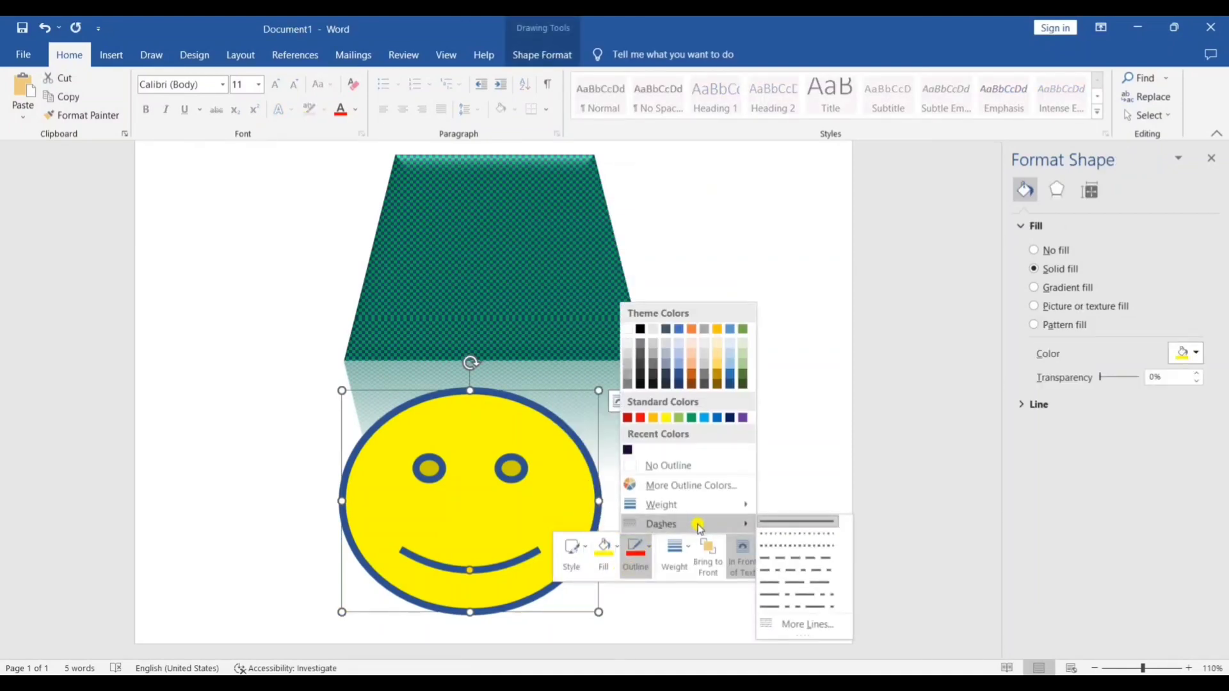
click(785, 557)
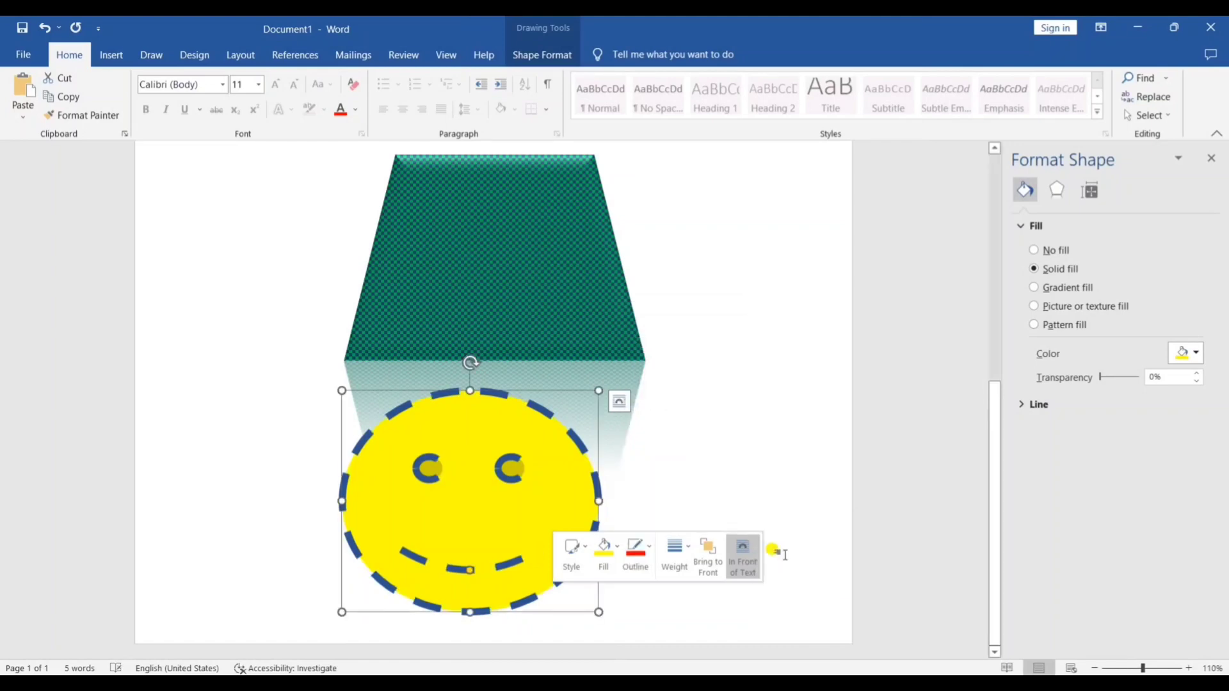
click(678, 564)
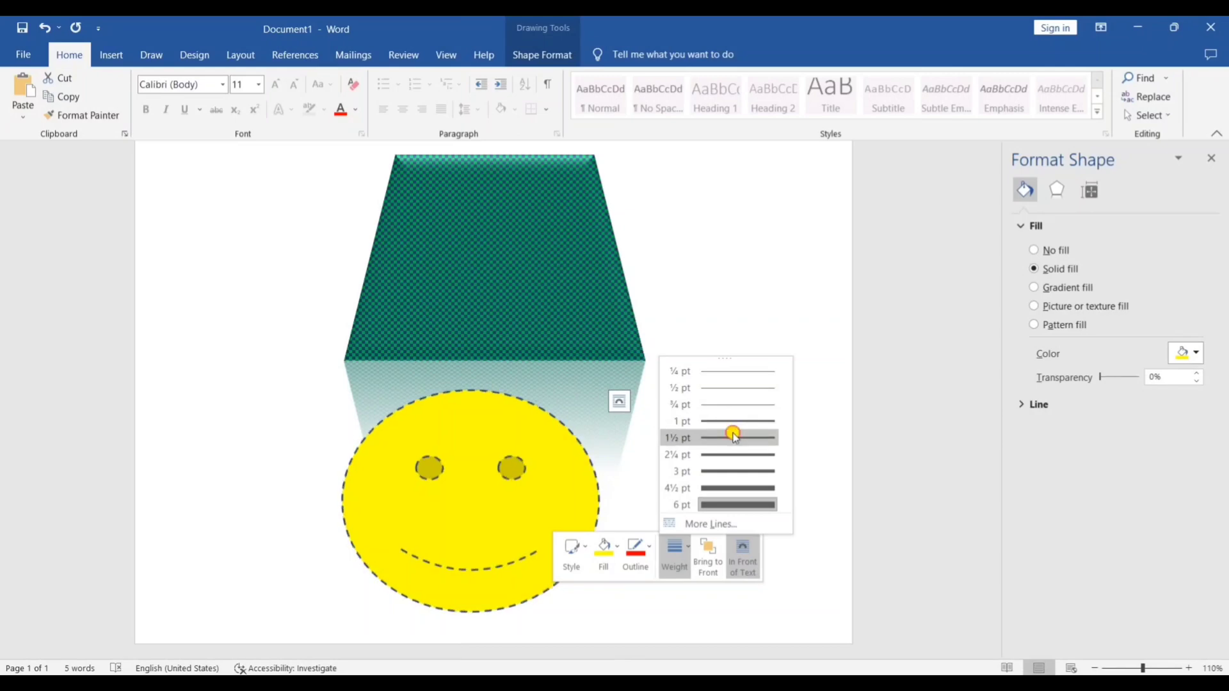
click(735, 437)
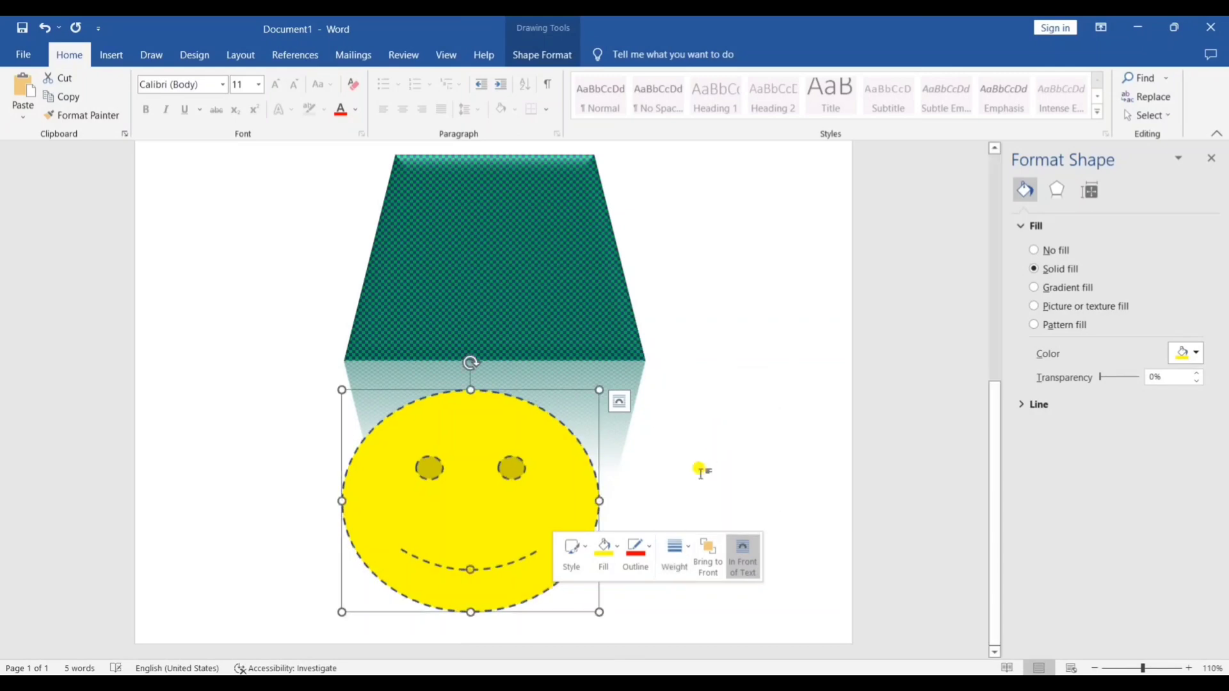
click(647, 567)
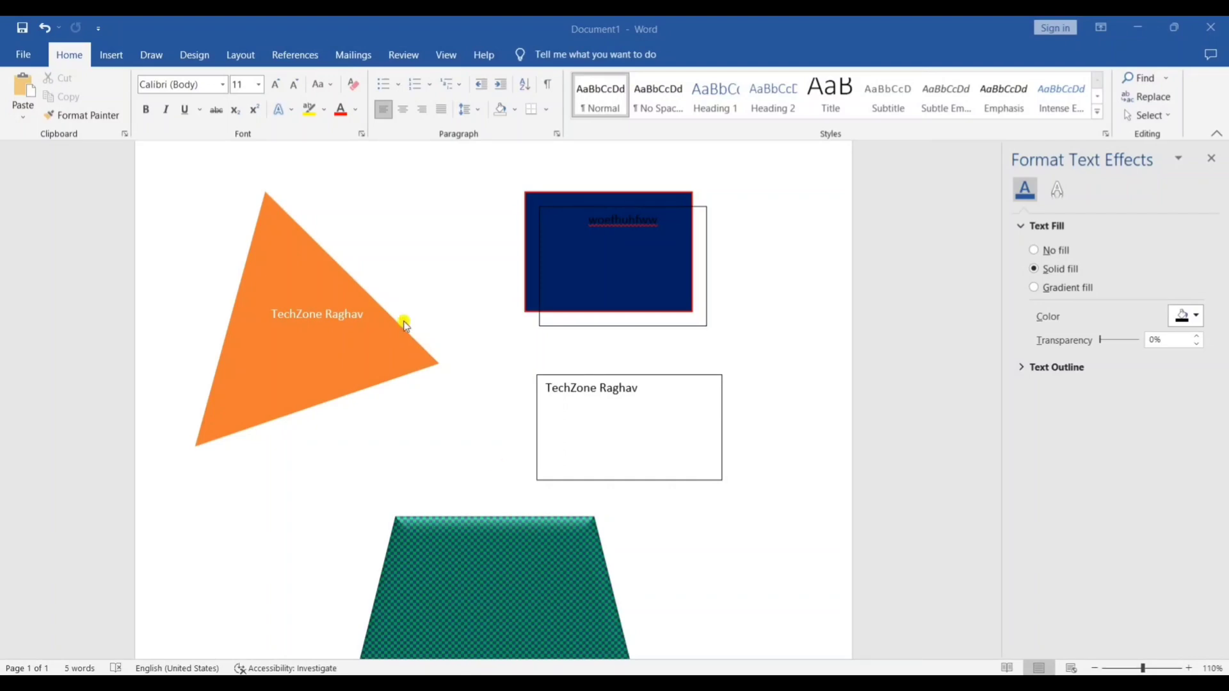
Draw a horizontal straight line about 2.82" long below the orange triangle.
click(112, 59)
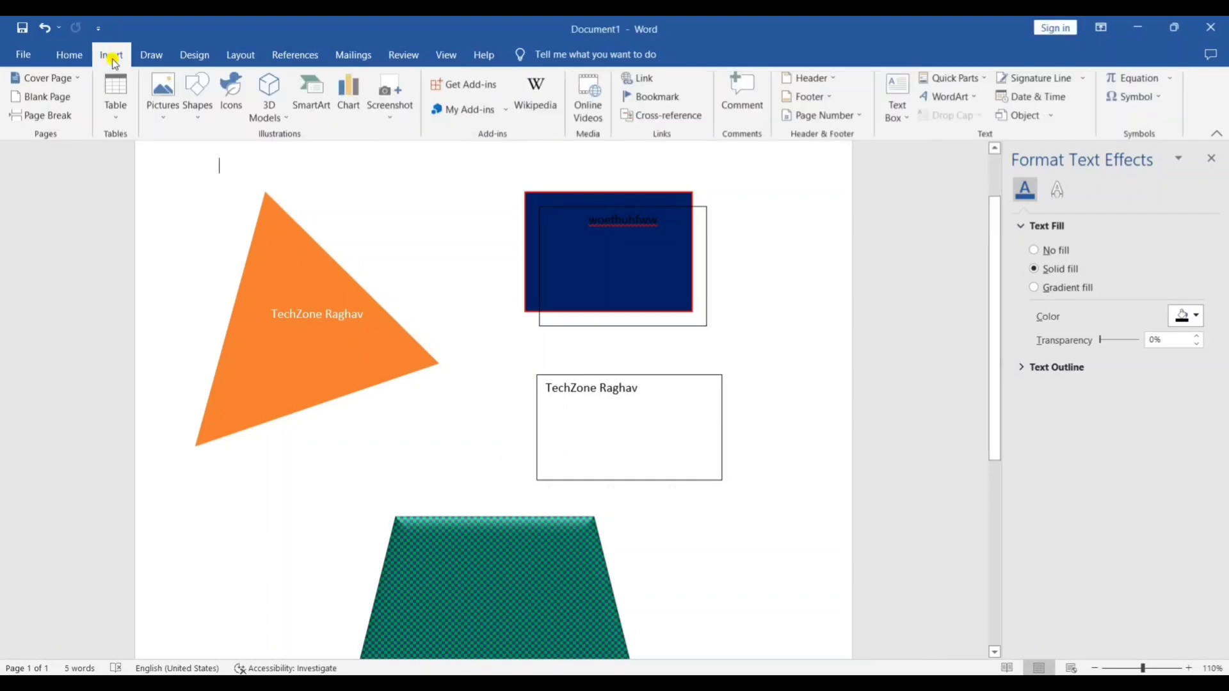
click(194, 109)
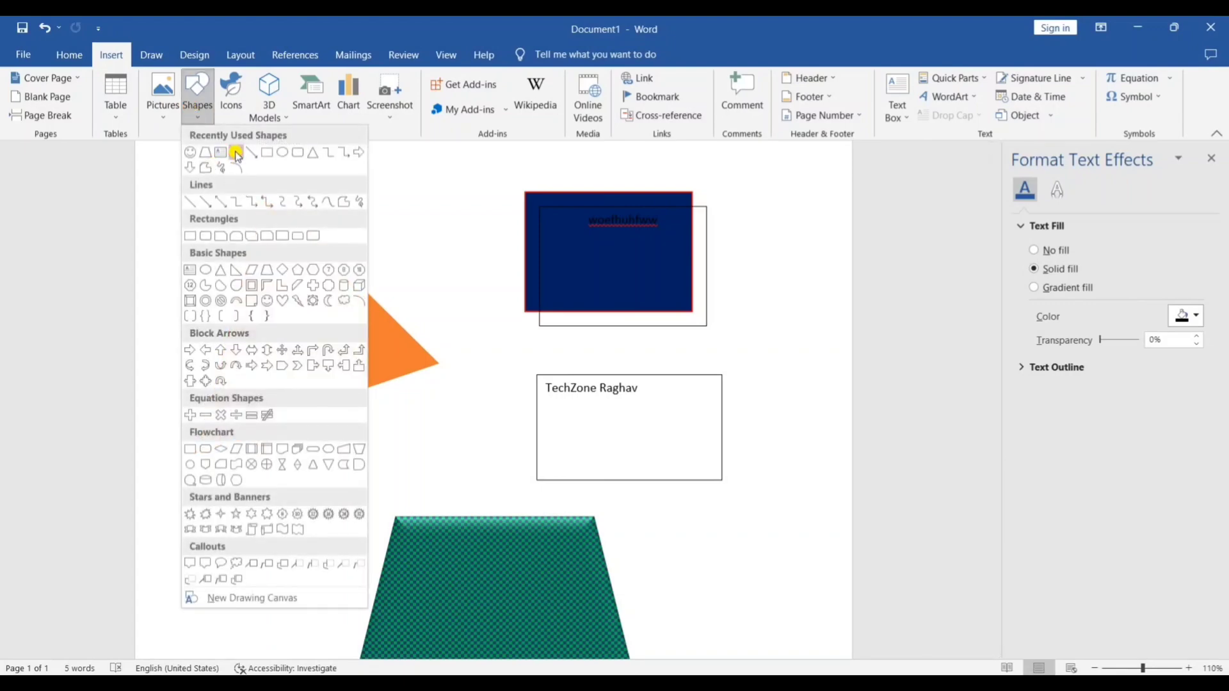
click(236, 151)
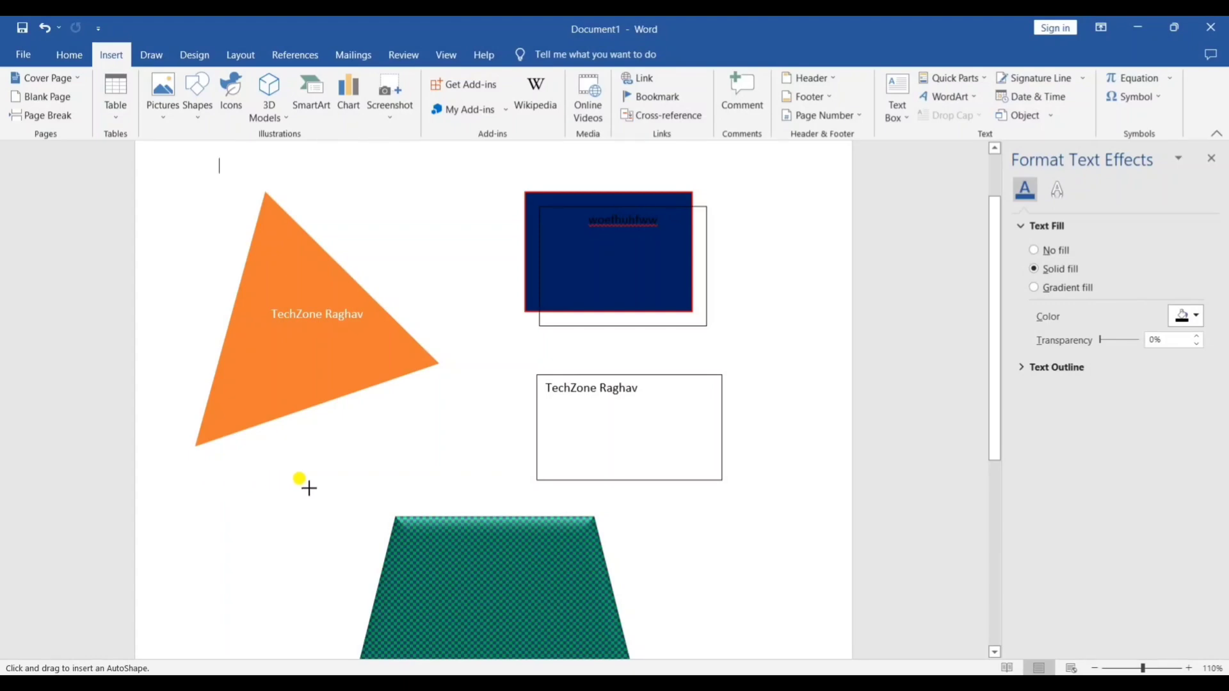
drag(191, 471, 431, 493)
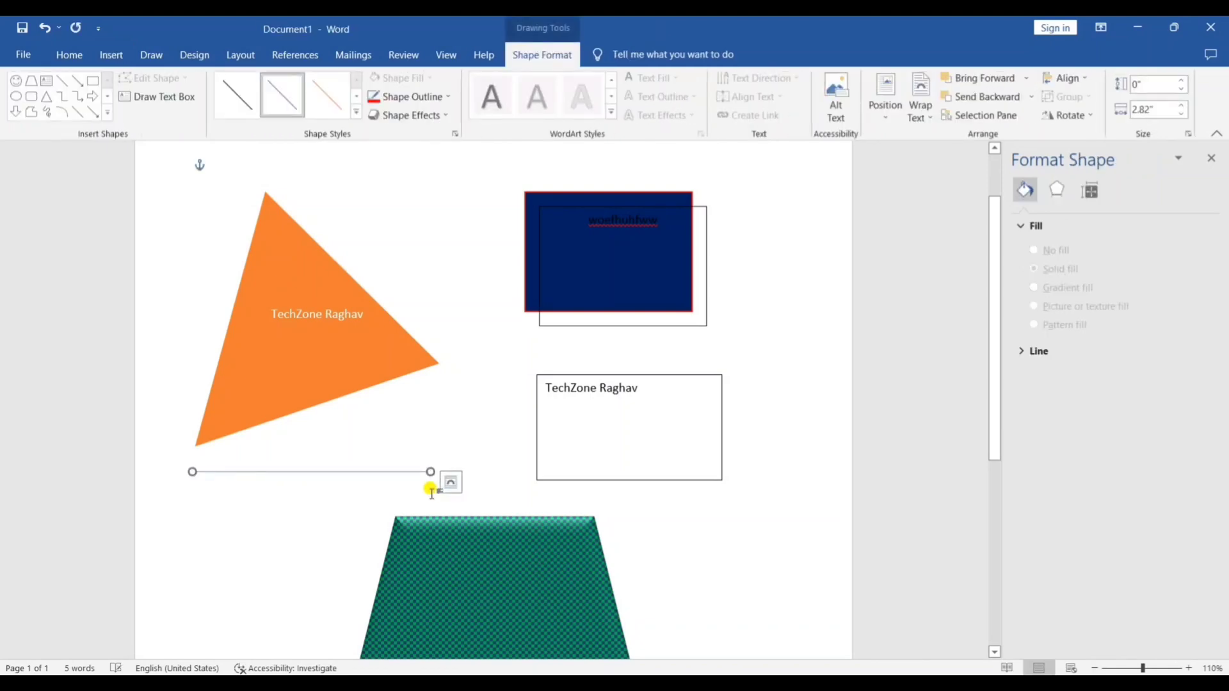
Set the outline weight of the line below the orange triangle to 6 pt.
click(444, 98)
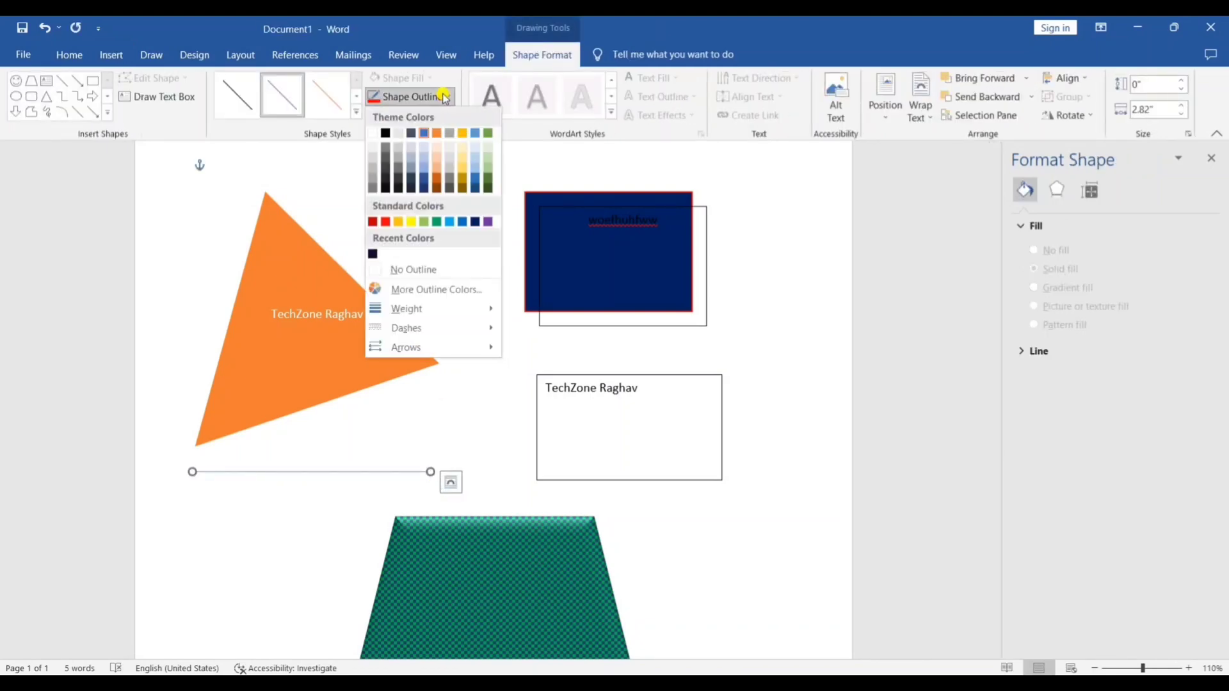
mouse_move(470, 312)
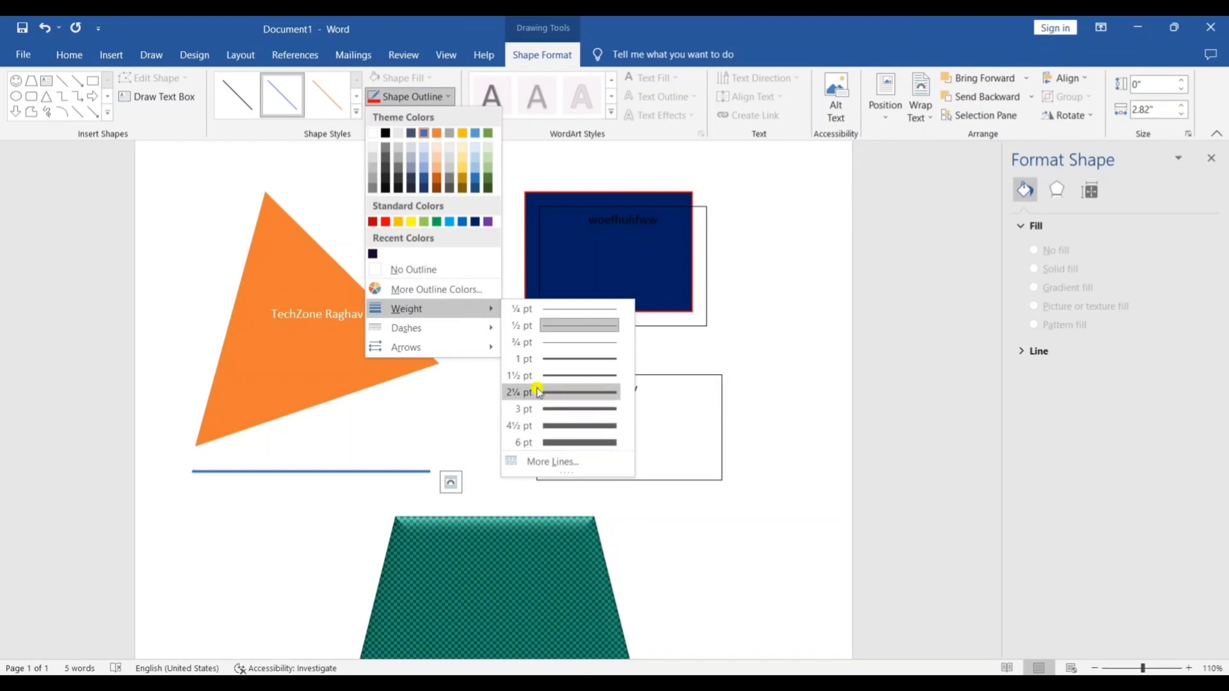
click(563, 442)
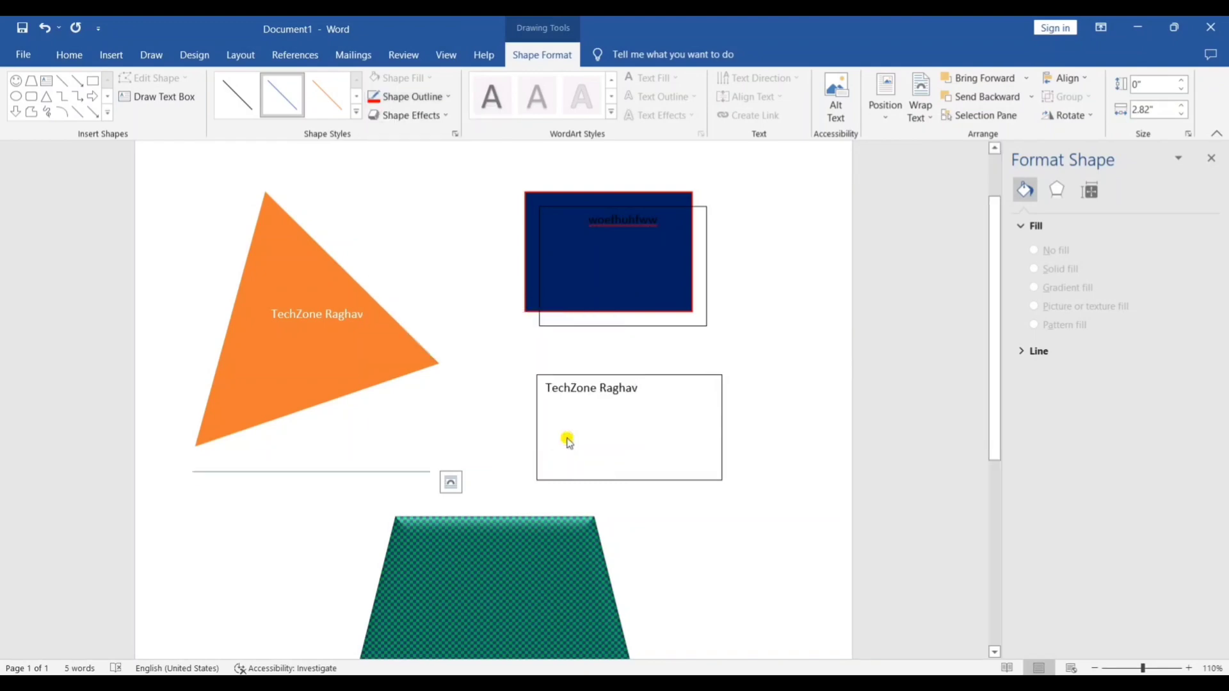
Open the dash style choices for the line below the orange triangle.
click(430, 96)
mouse_move(463, 328)
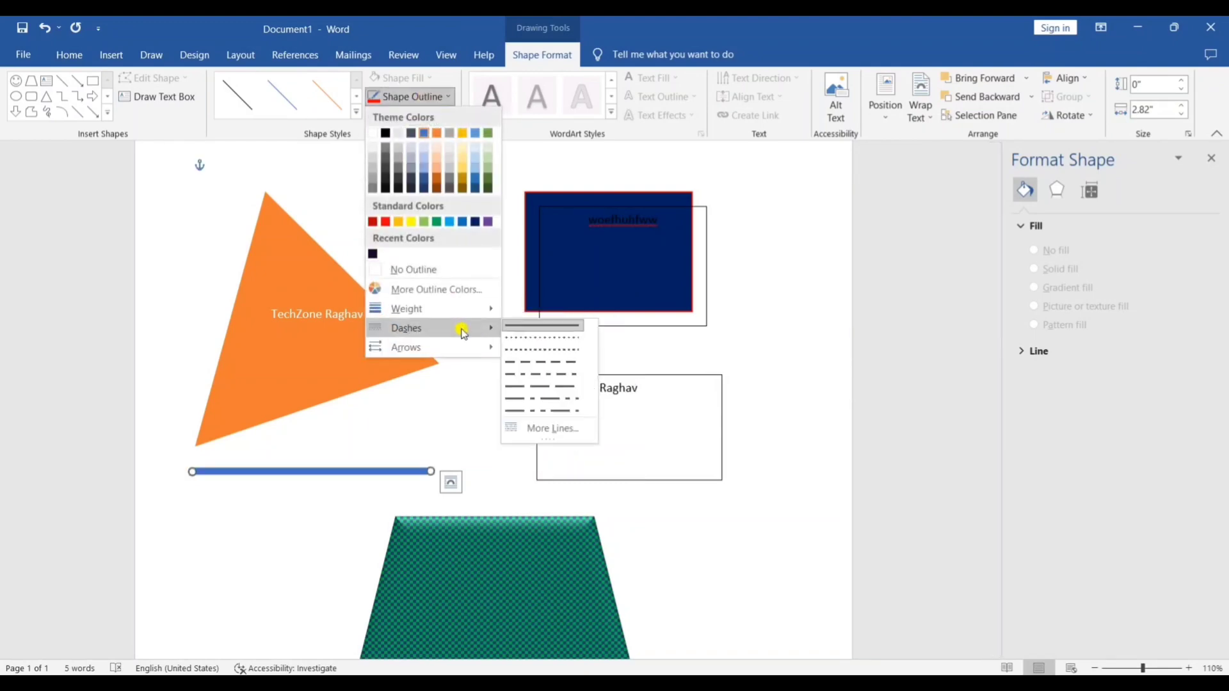